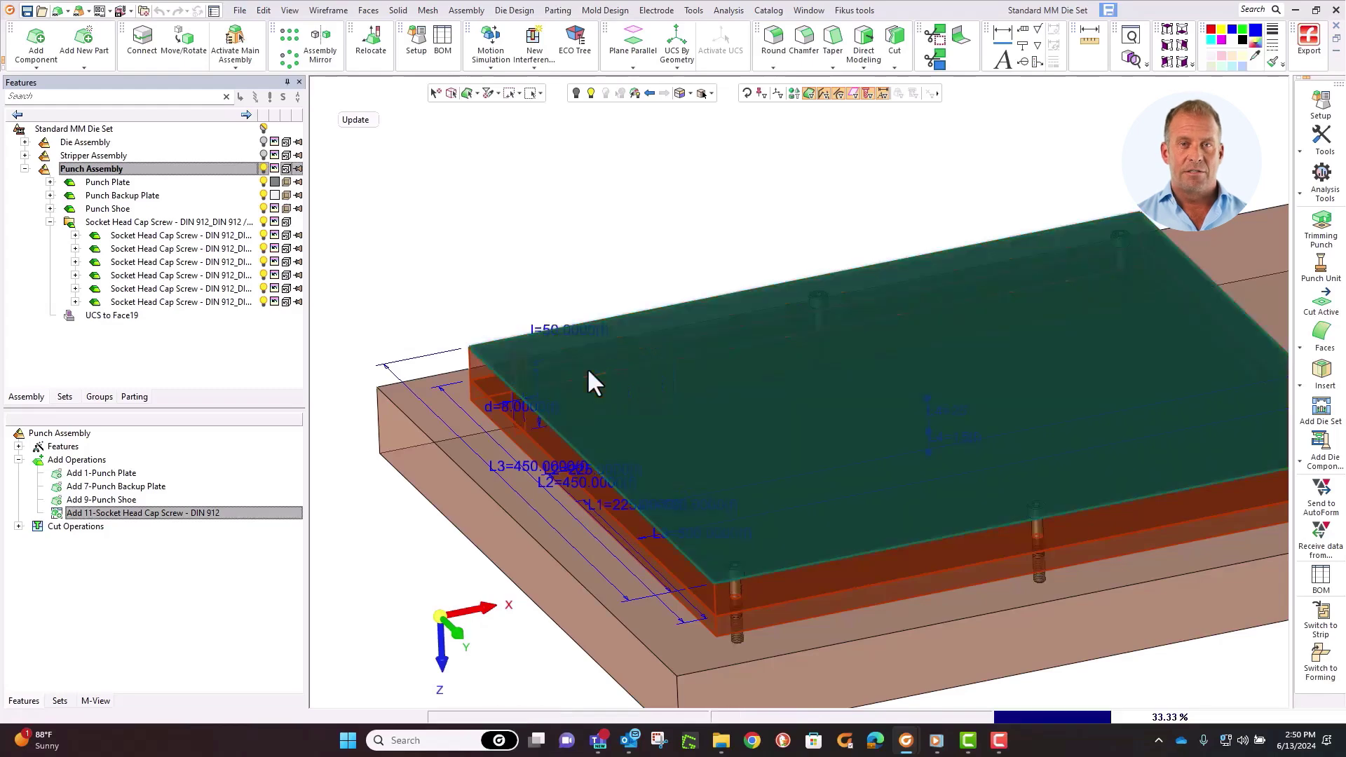
Orbit and zoom out to view the punch plate with its six 50 mm screws.
{"action": "mouse_move", "coordinate": [617, 363]}
{"action": "middle_mouse_down"}
{"action": "mouse_move", "coordinate": [604, 329]}
{"action": "mouse_move", "coordinate": [637, 364]}
{"action": "mouse_move", "coordinate": [622, 372]}
{"action": "middle_mouse_up"}
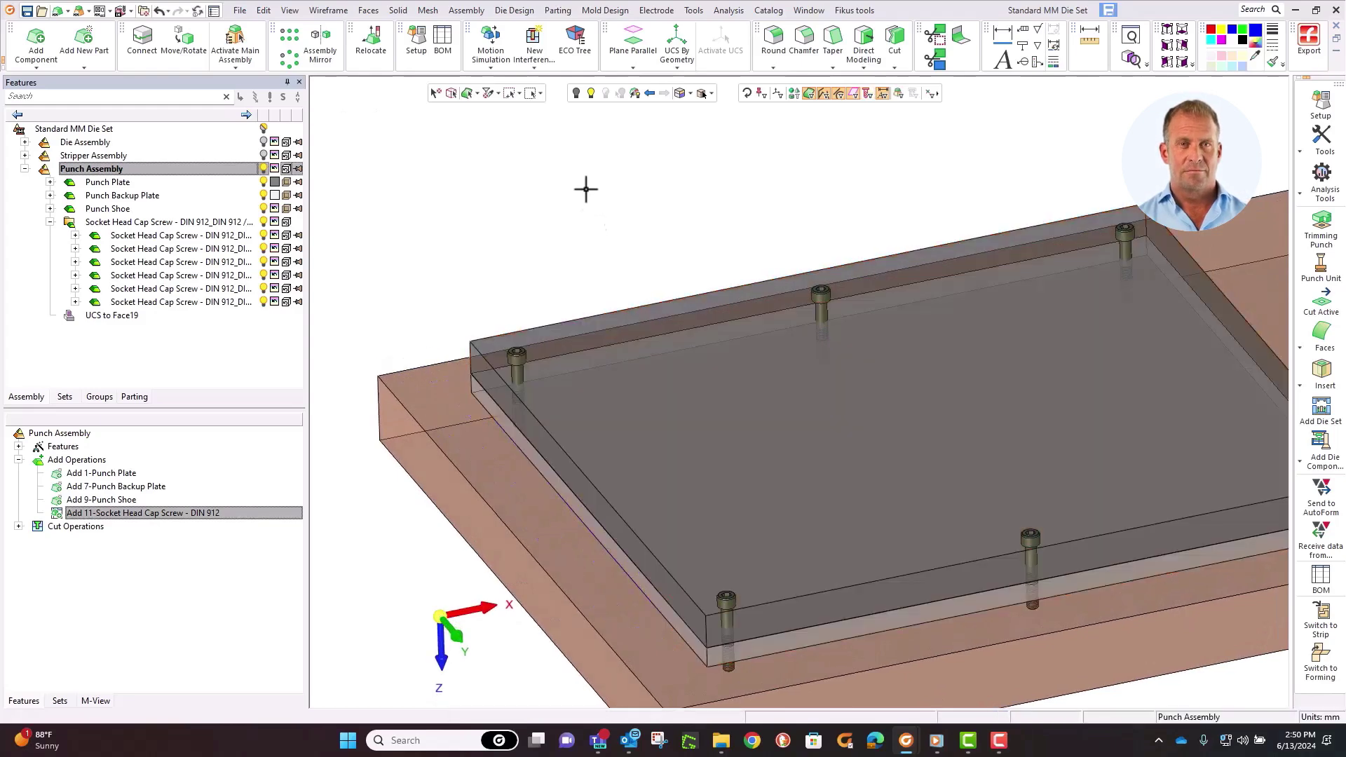
{"action": "scroll", "coordinate": [607, 264], "scroll_direction": "down", "scroll_amount": 4}
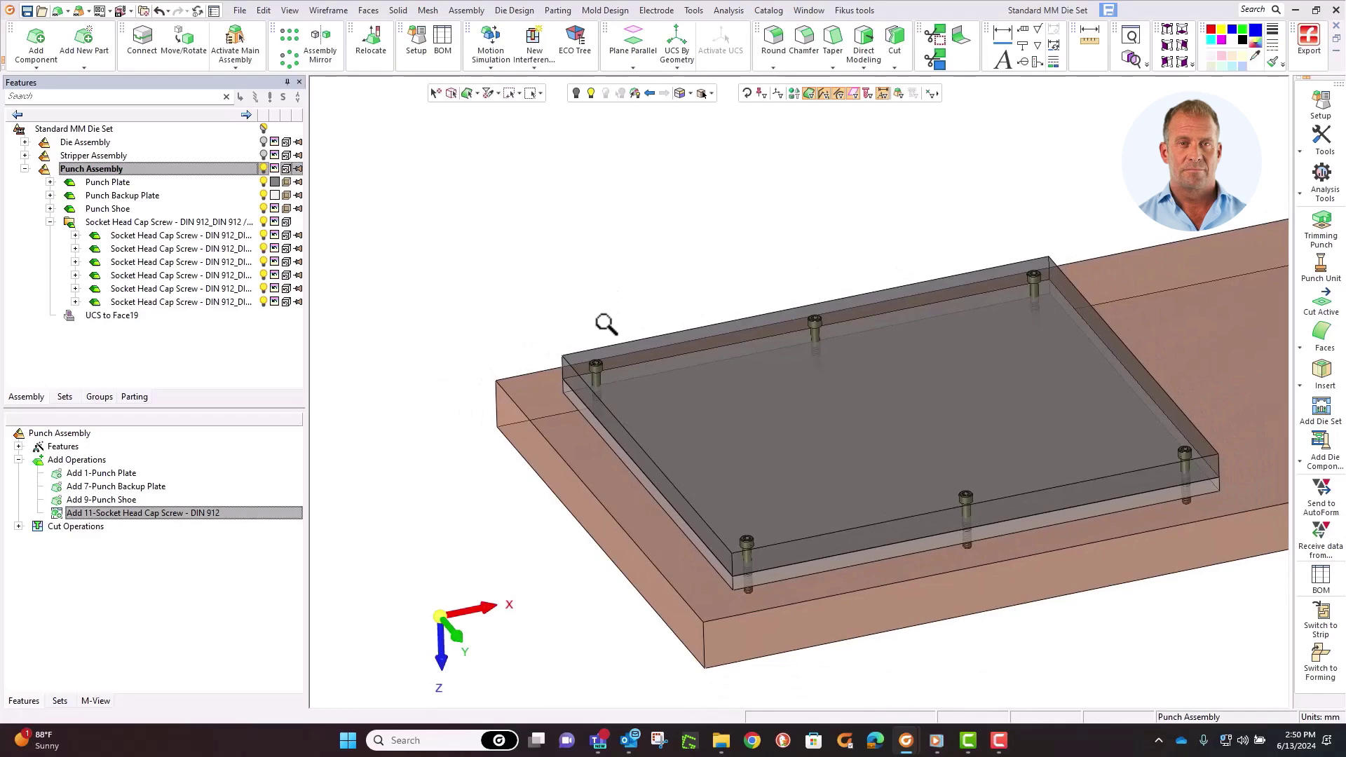
From Add from Catalog, select Dowel Pin DIN EN 28734 filtered to d1=8 and l1=40.
{"action": "left_click", "coordinate": [484, 9]}
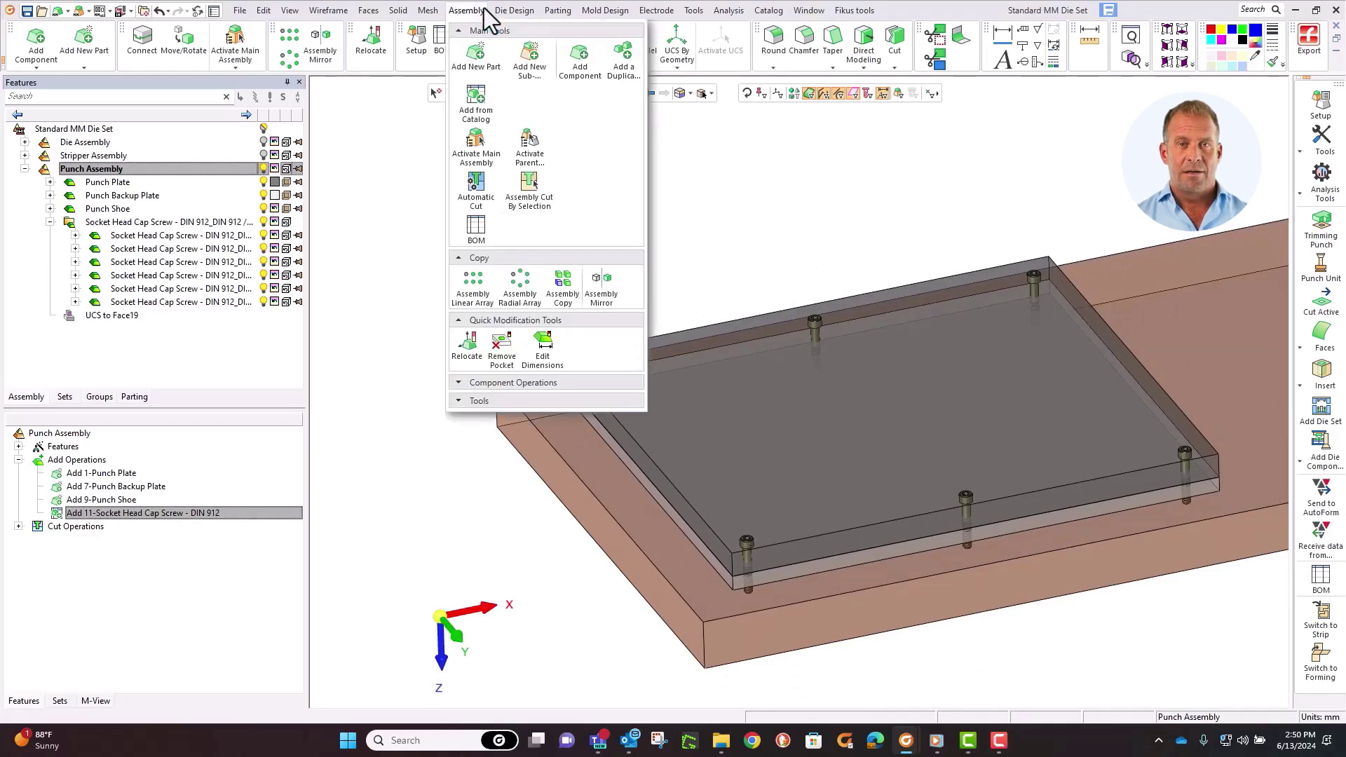
{"action": "left_click", "coordinate": [477, 102]}
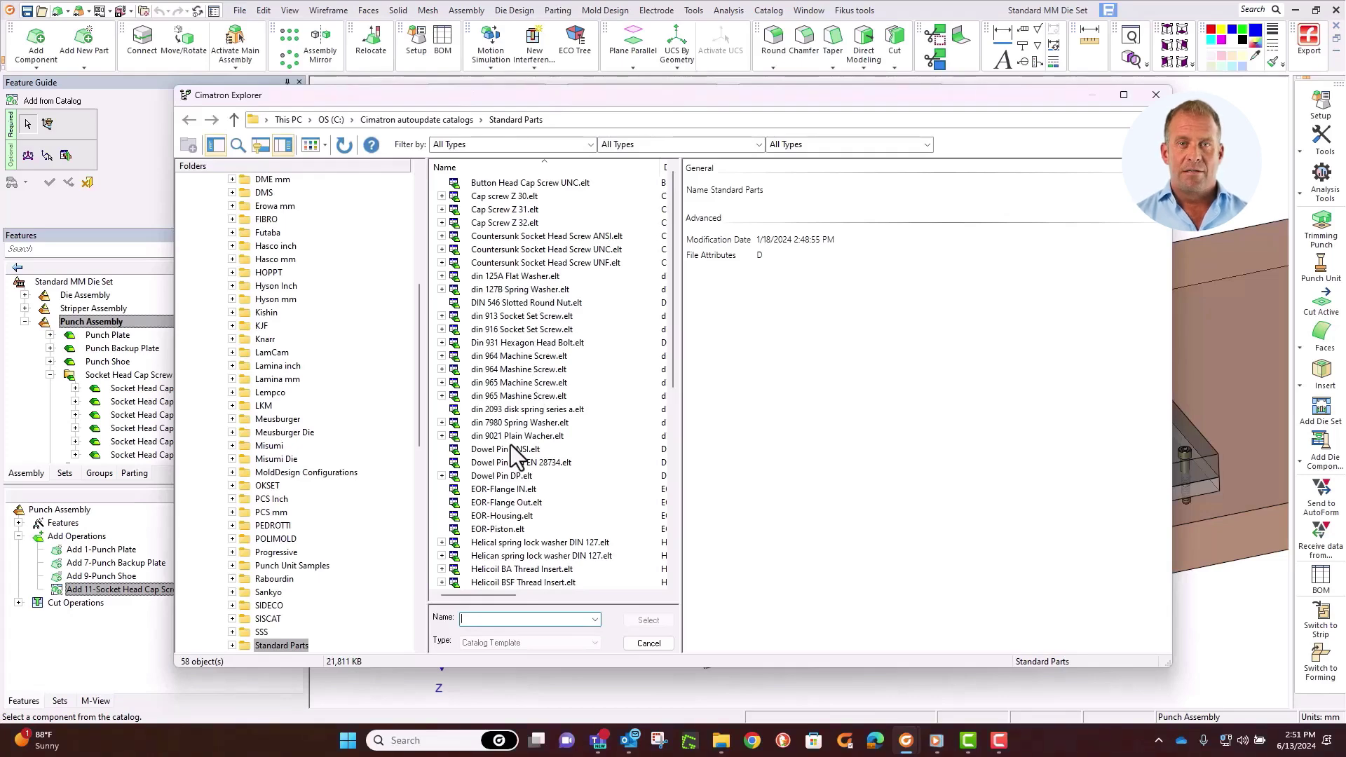
{"action": "left_click", "coordinate": [506, 462]}
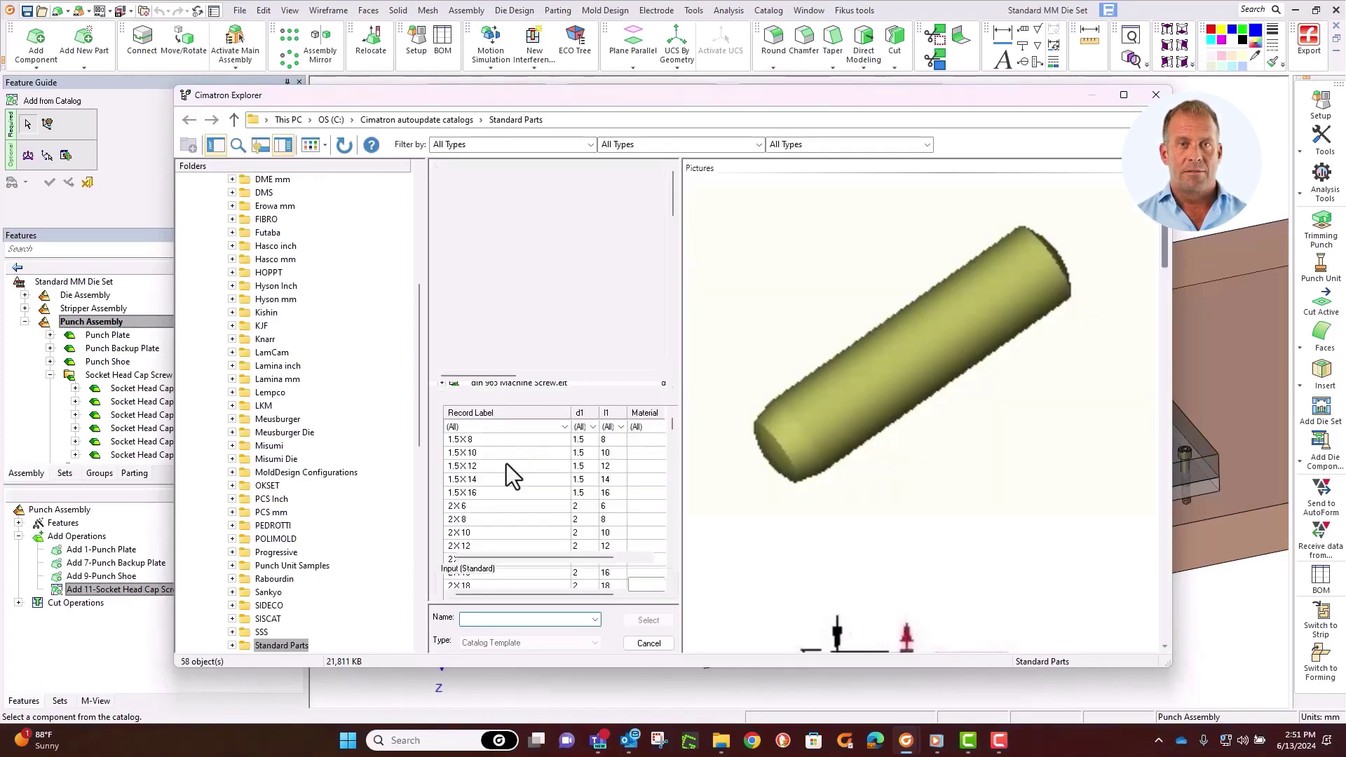
{"action": "left_click", "coordinate": [597, 427]}
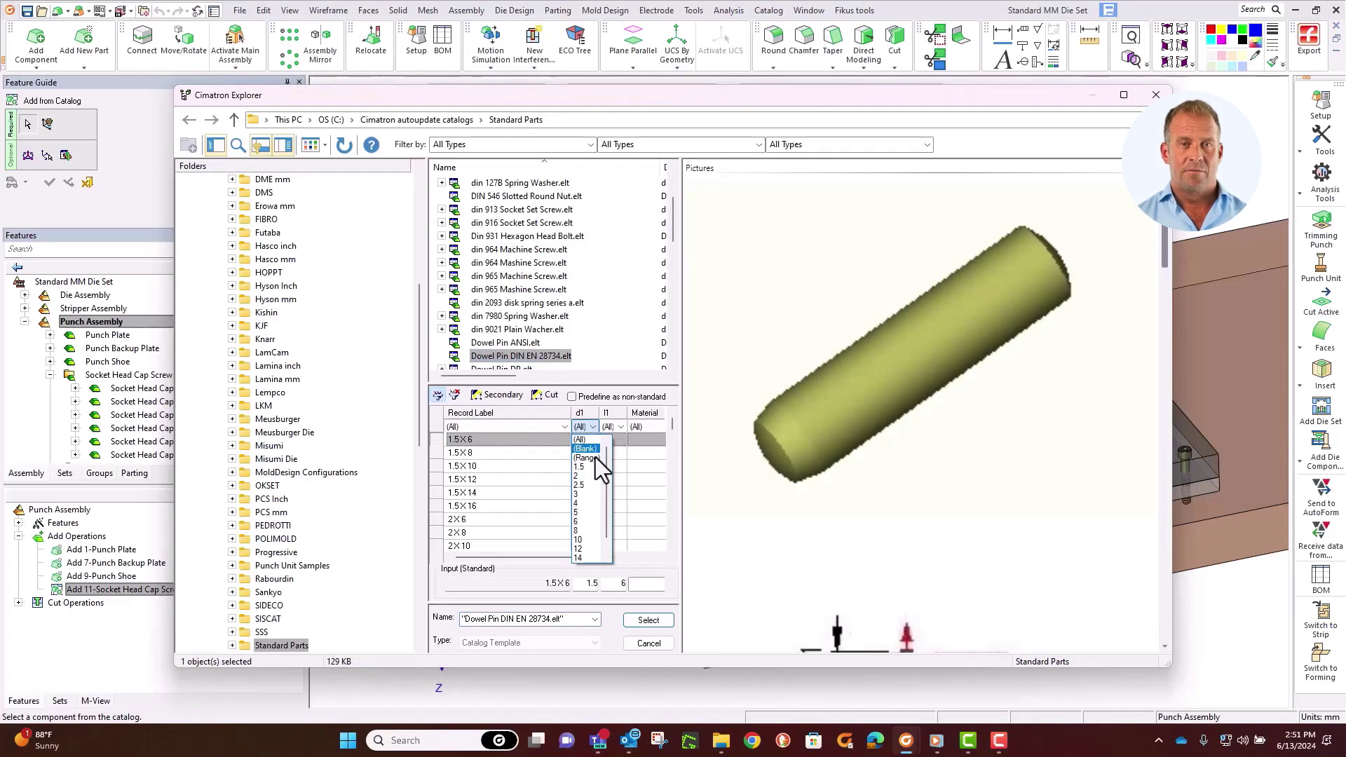
{"action": "left_click", "coordinate": [597, 532]}
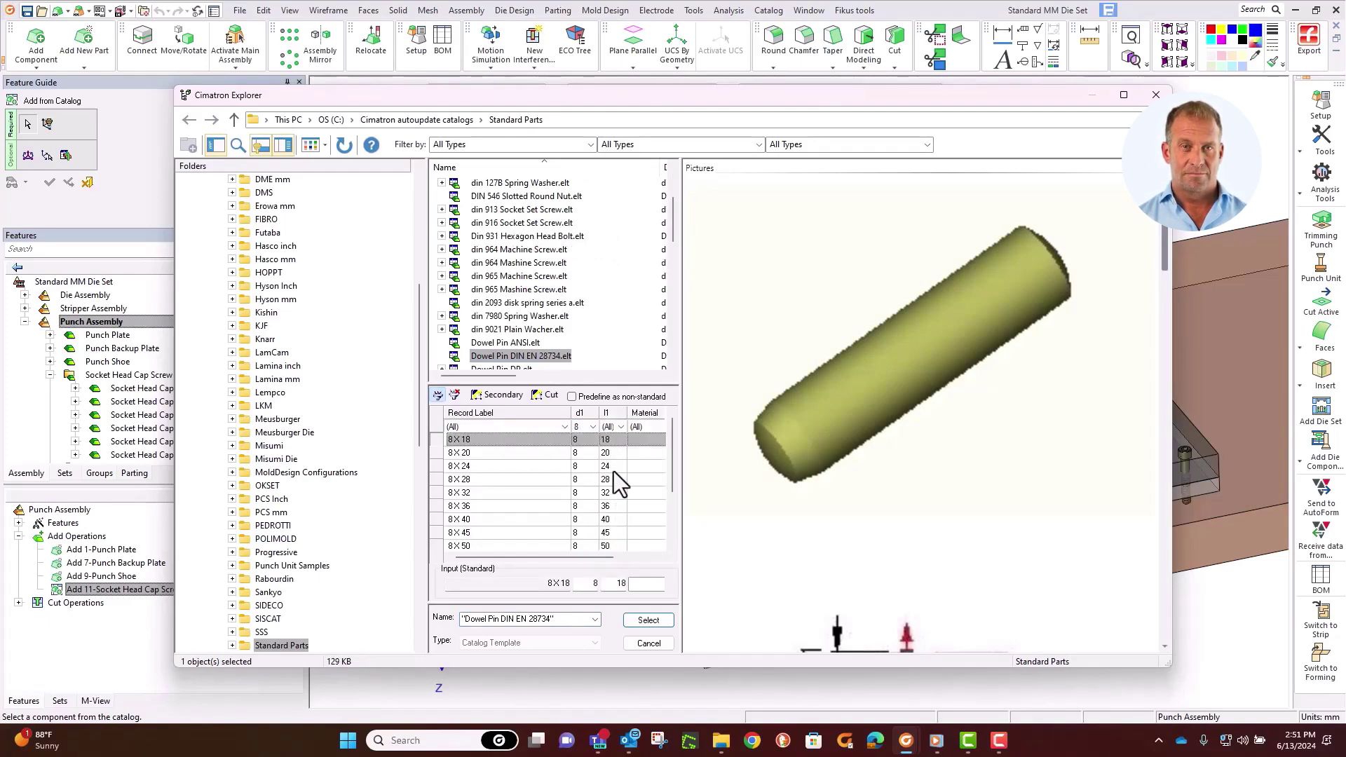
{"action": "left_click", "coordinate": [620, 426]}
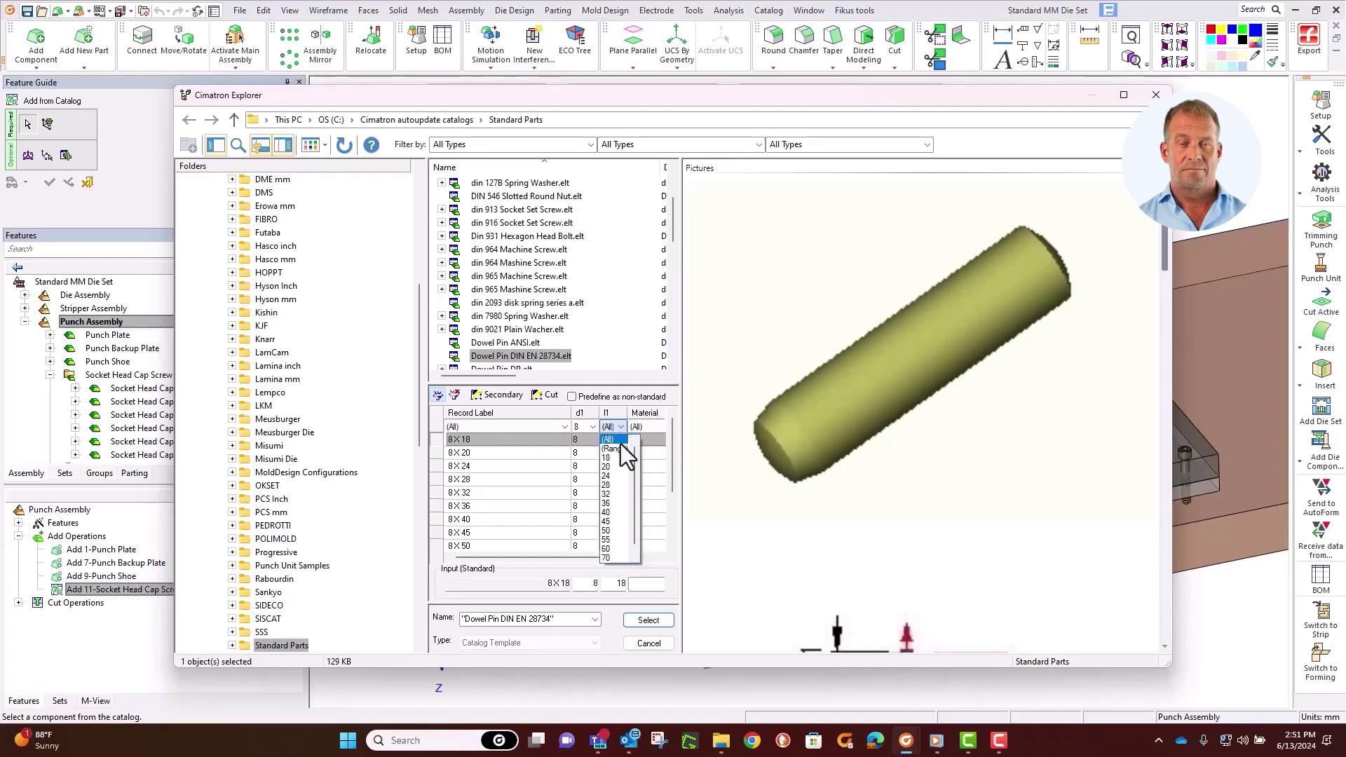
{"action": "left_click", "coordinate": [618, 511]}
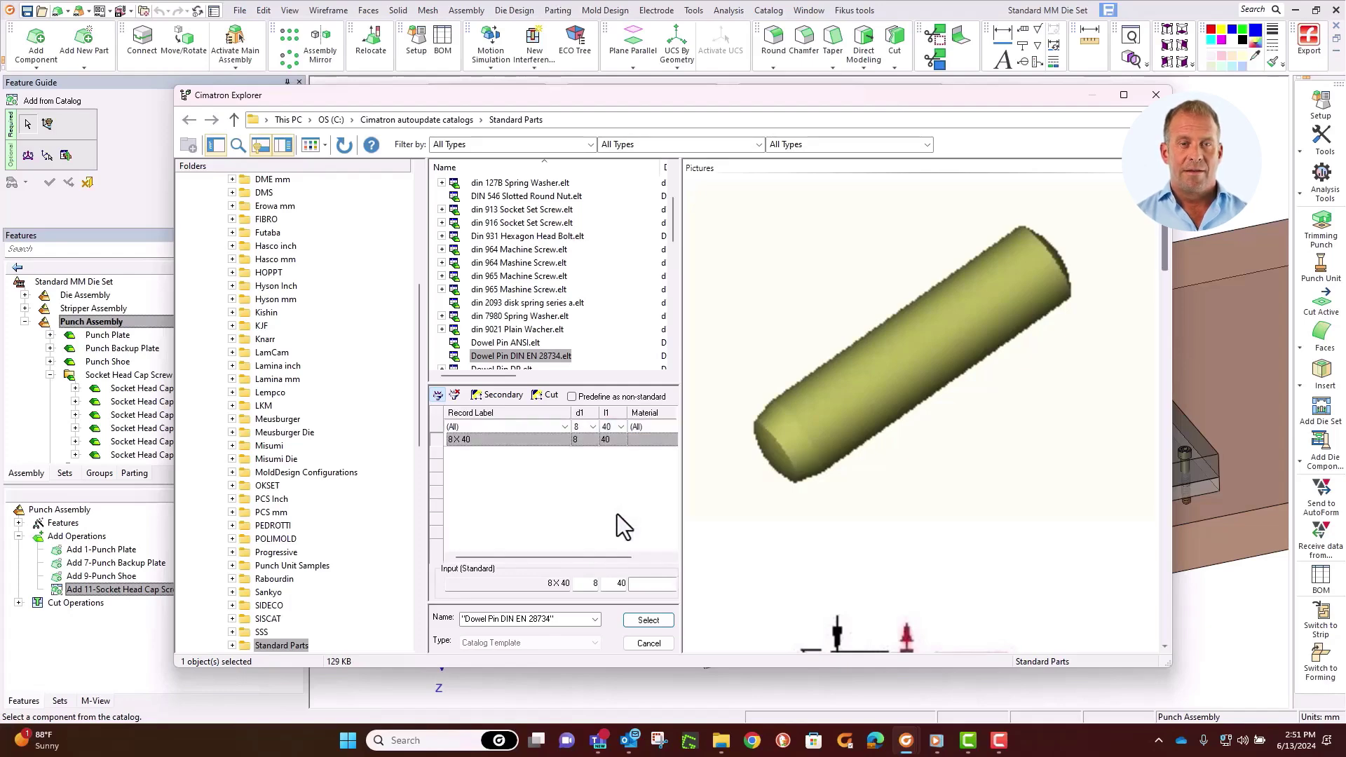
{"action": "left_click", "coordinate": [631, 619]}
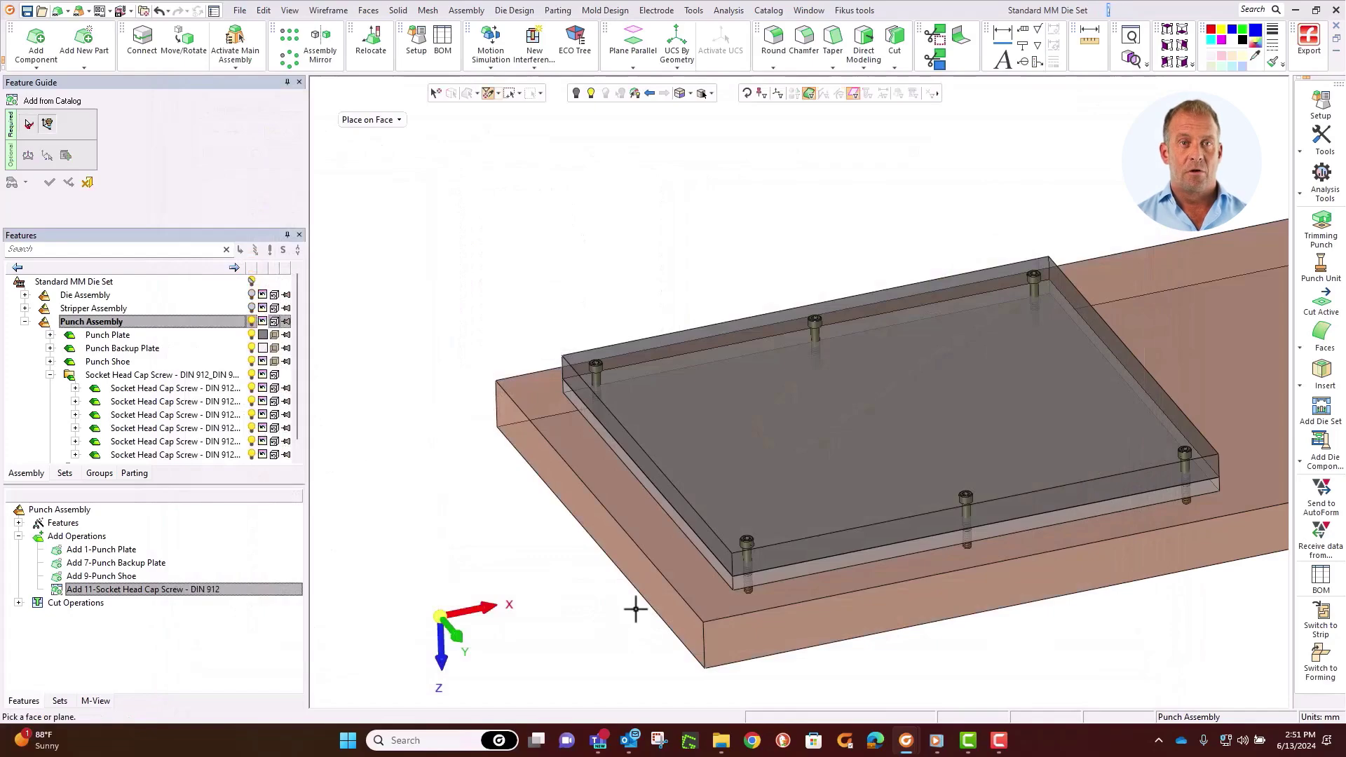
In Top view, zoom onto the punch plate and pick its top face for placement.
{"action": "left_click", "coordinate": [1184, 28]}
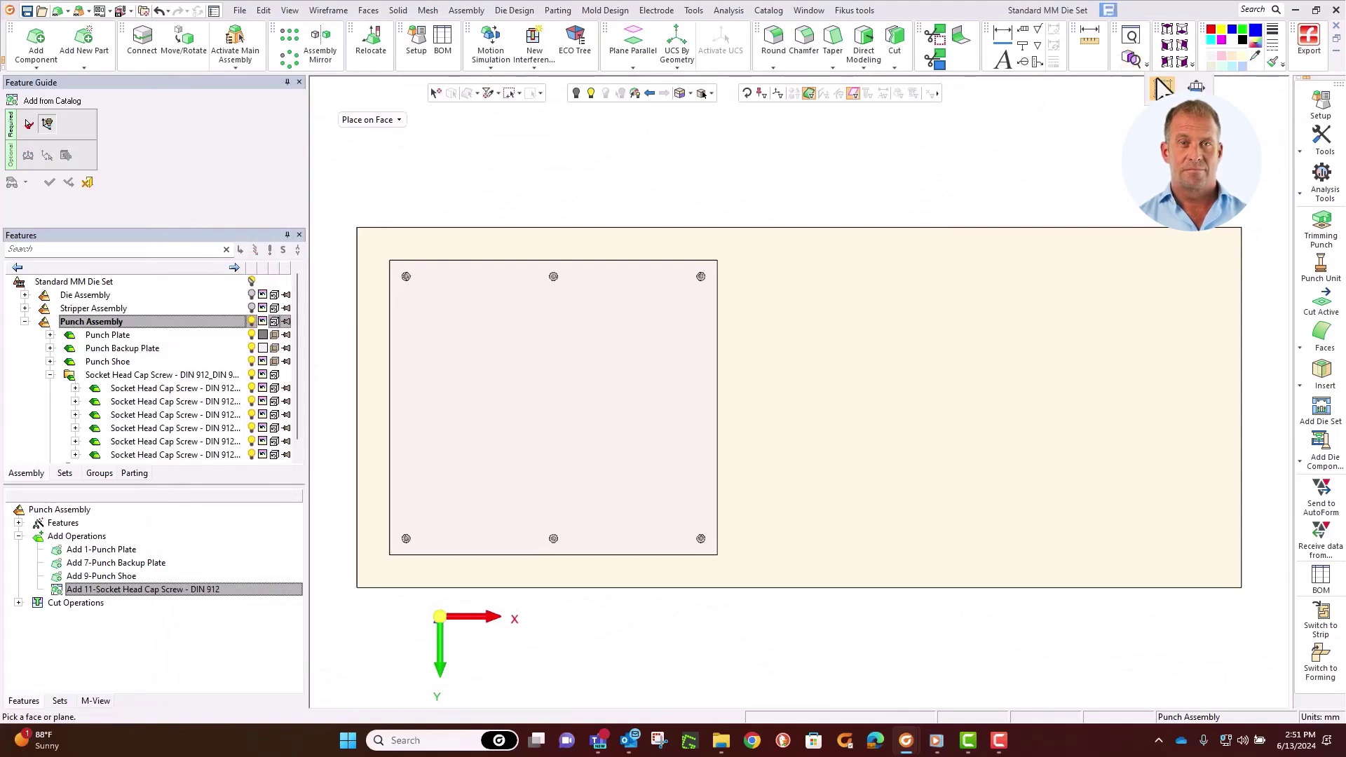
{"action": "left_click_drag", "start_coordinate": [364, 223], "coordinate": [747, 577]}
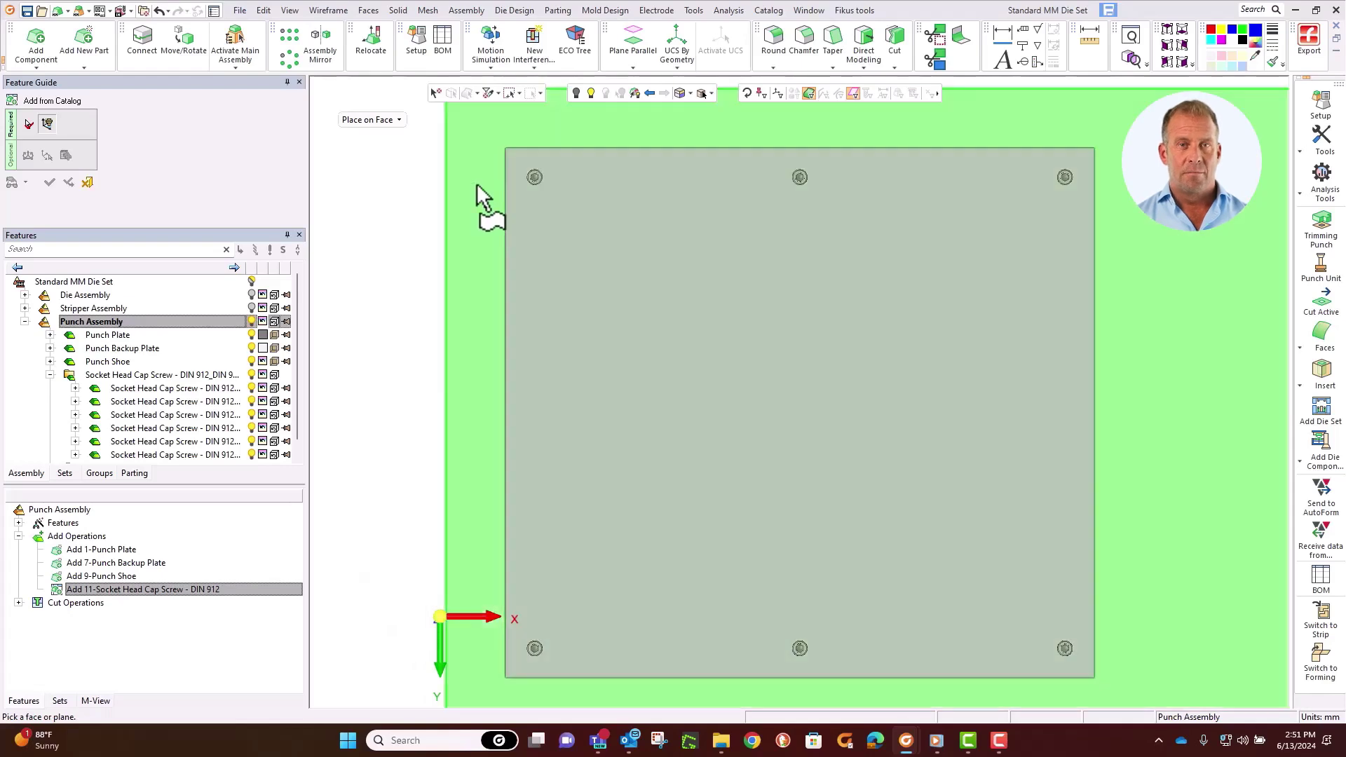
{"action": "left_click", "coordinate": [476, 183]}
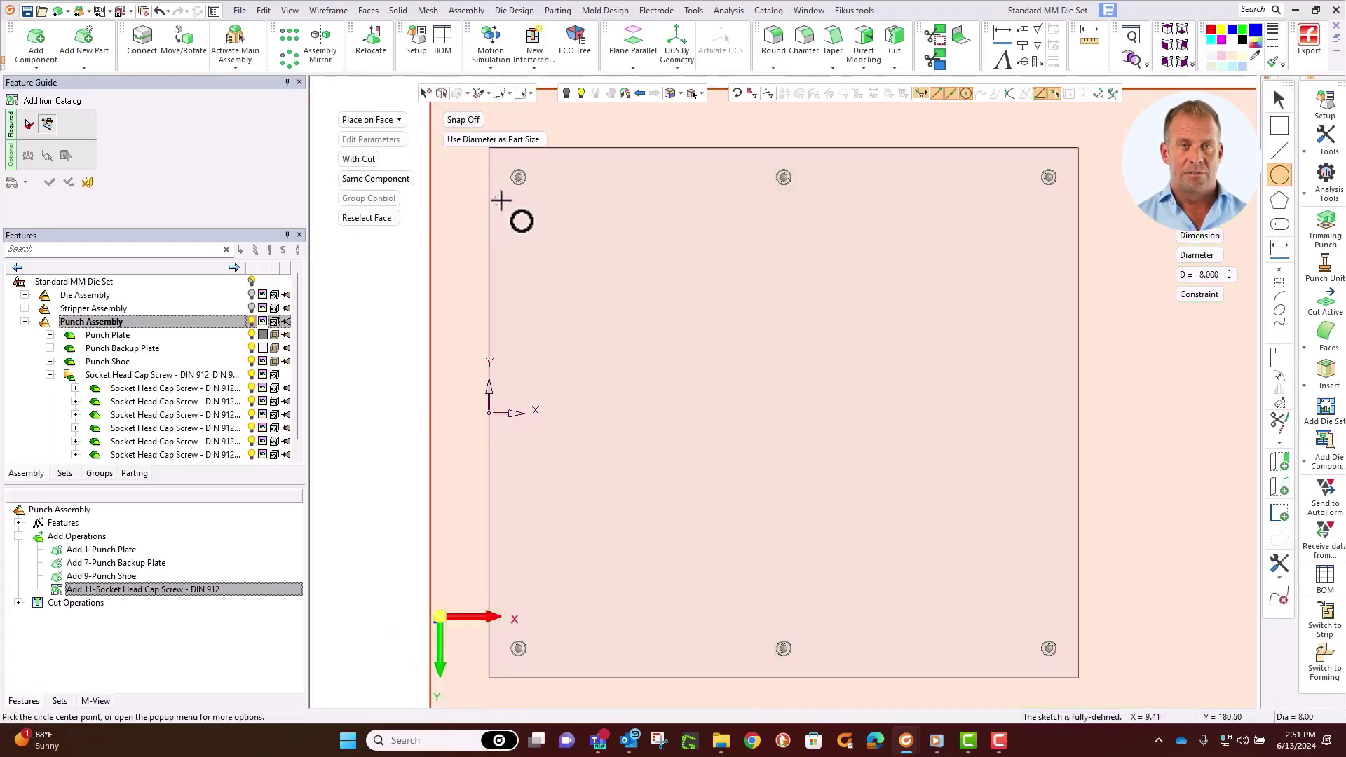
Place pin centres at the top-left and bottom-right corners and project the plate's left and bottom edges.
{"action": "left_click", "coordinate": [517, 211]}
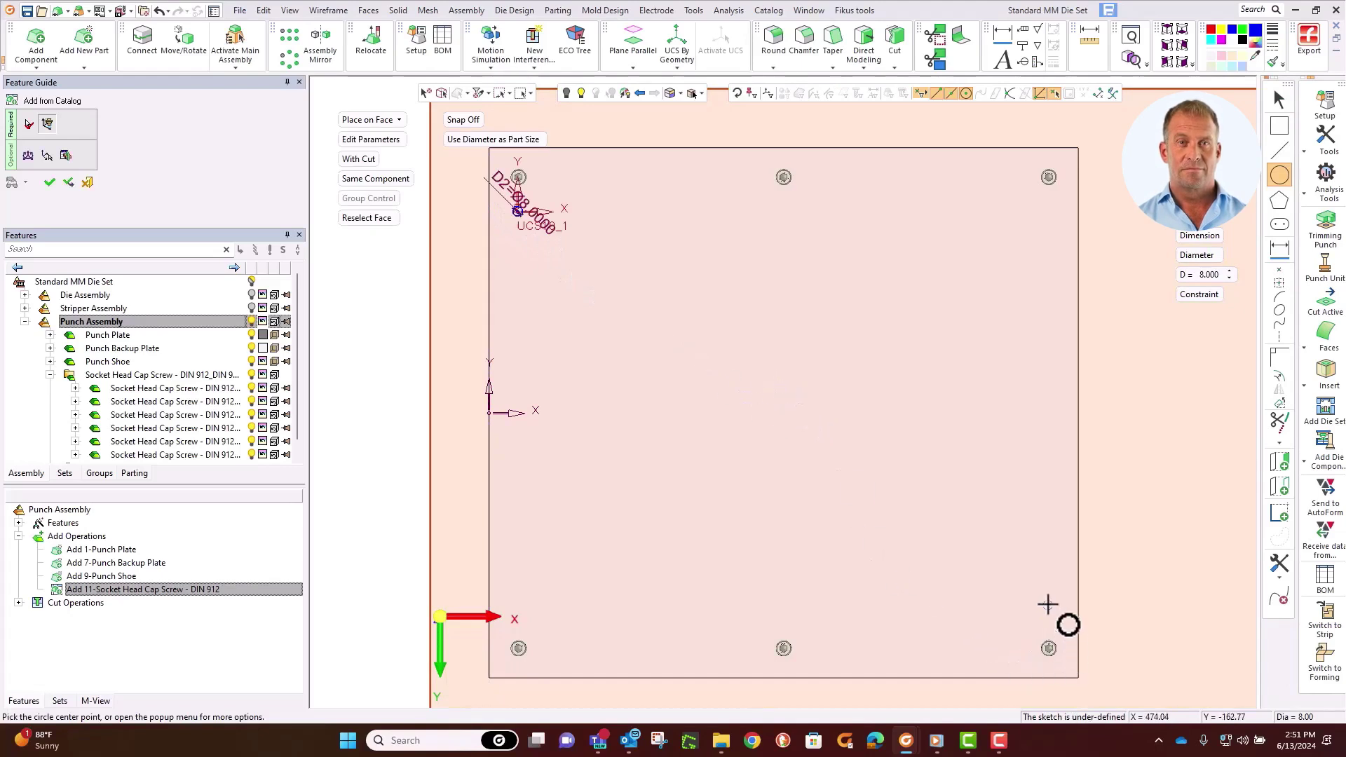
{"action": "left_click", "coordinate": [1048, 605]}
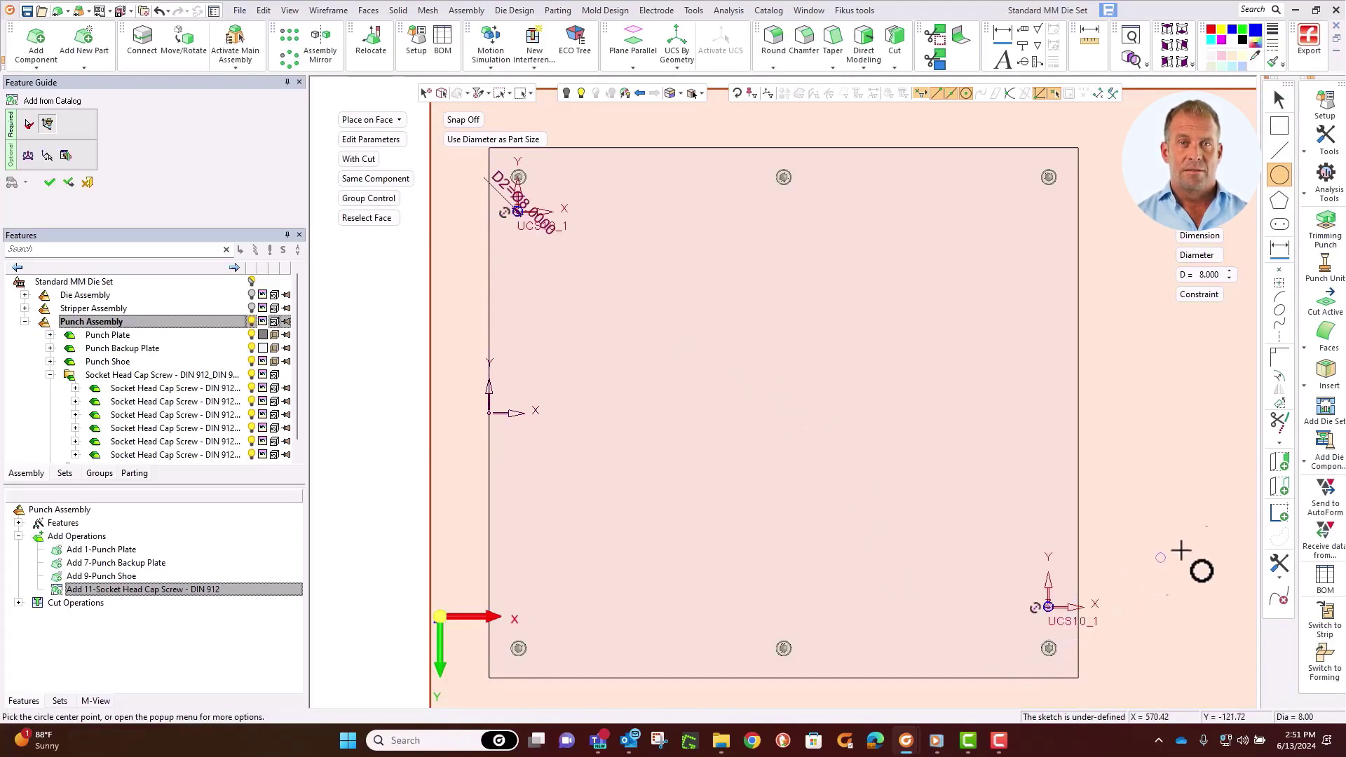
{"action": "left_click", "coordinate": [1280, 486]}
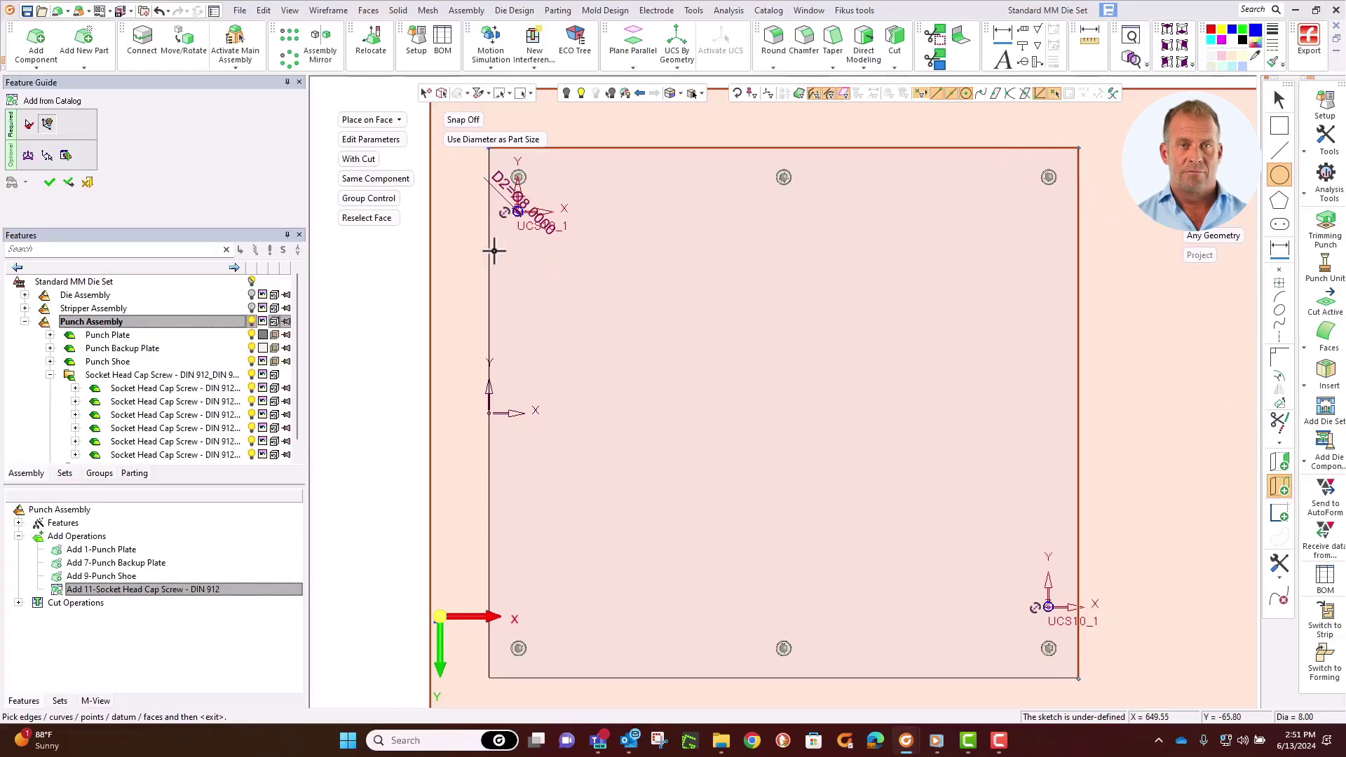
{"action": "left_click", "coordinate": [489, 252]}
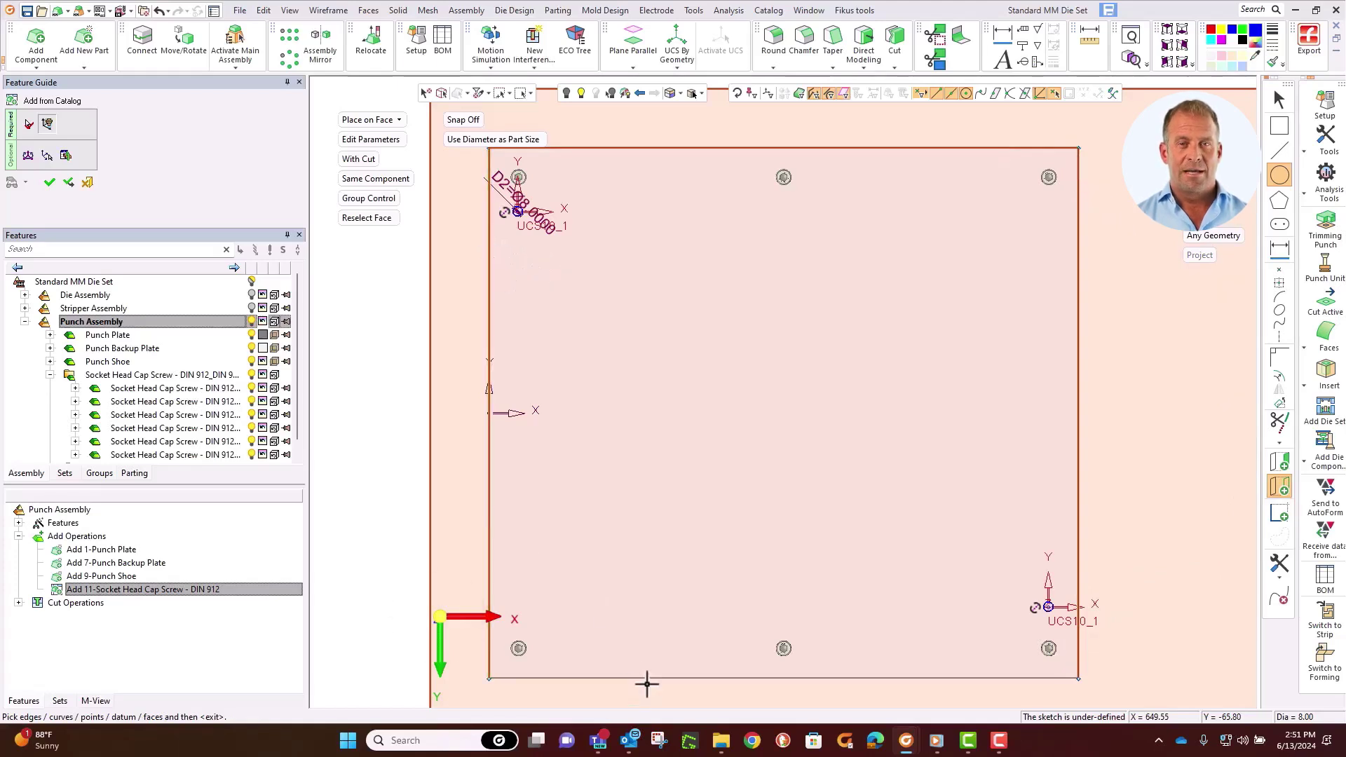
{"action": "left_click", "coordinate": [647, 677]}
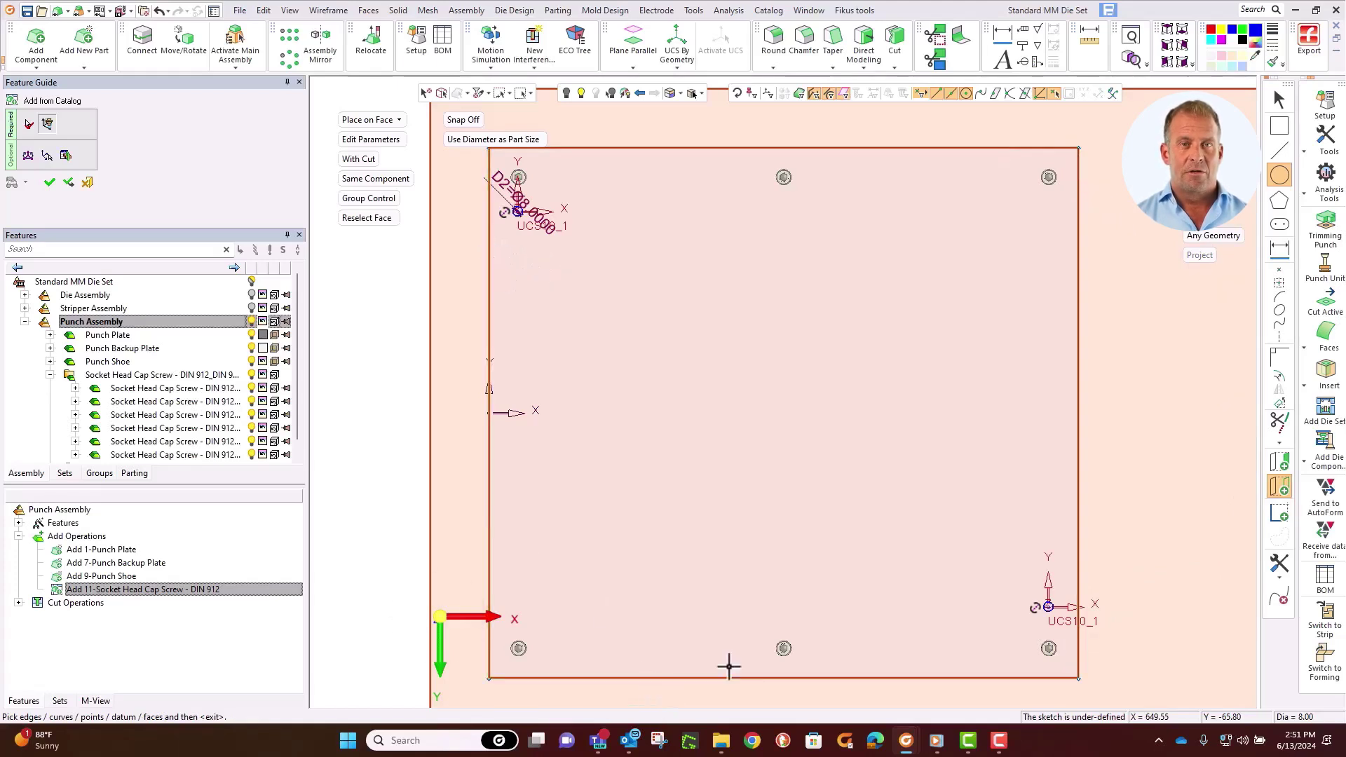
Dimension the bottom-right pin 25 mm from the right edge and 45 mm from the bottom edge.
{"action": "left_click", "coordinate": [1276, 259]}
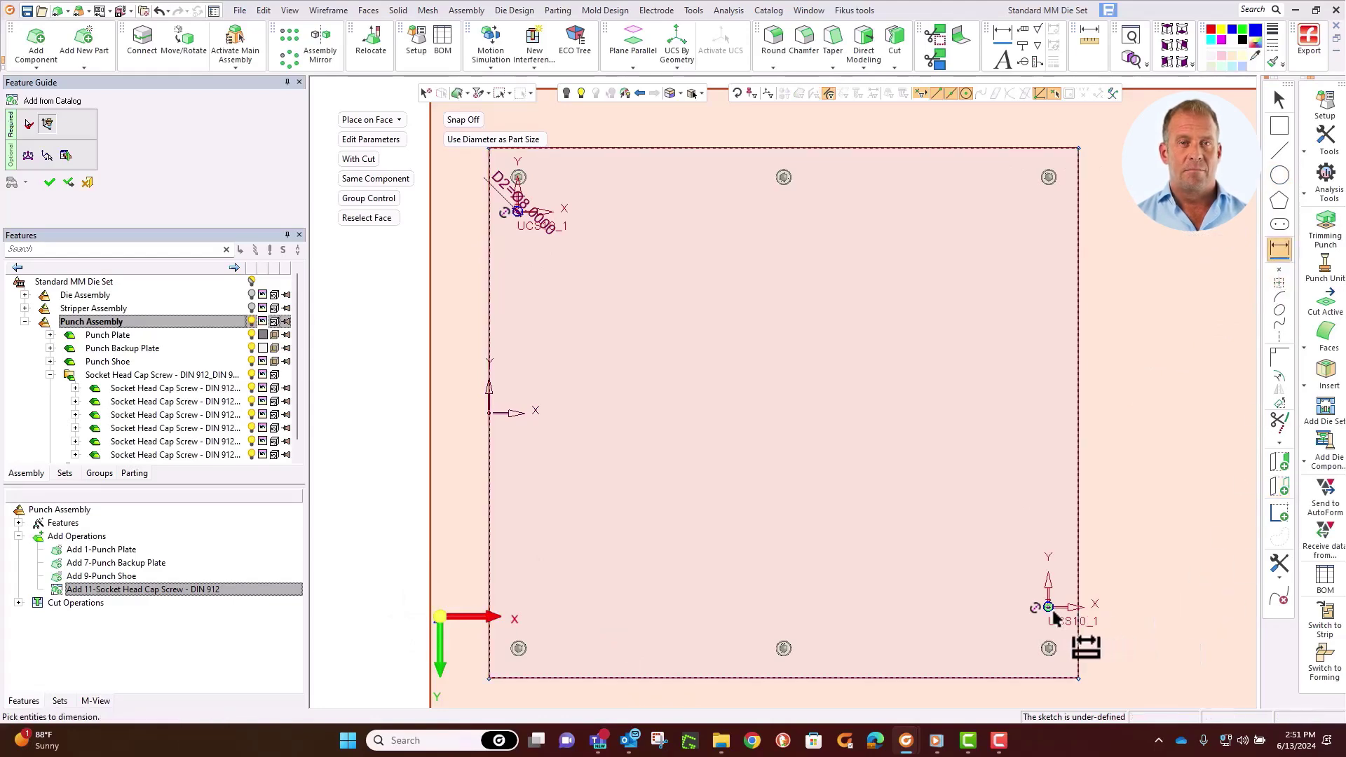
{"action": "left_click", "coordinate": [1078, 563]}
{"action": "left_click", "coordinate": [1061, 527]}
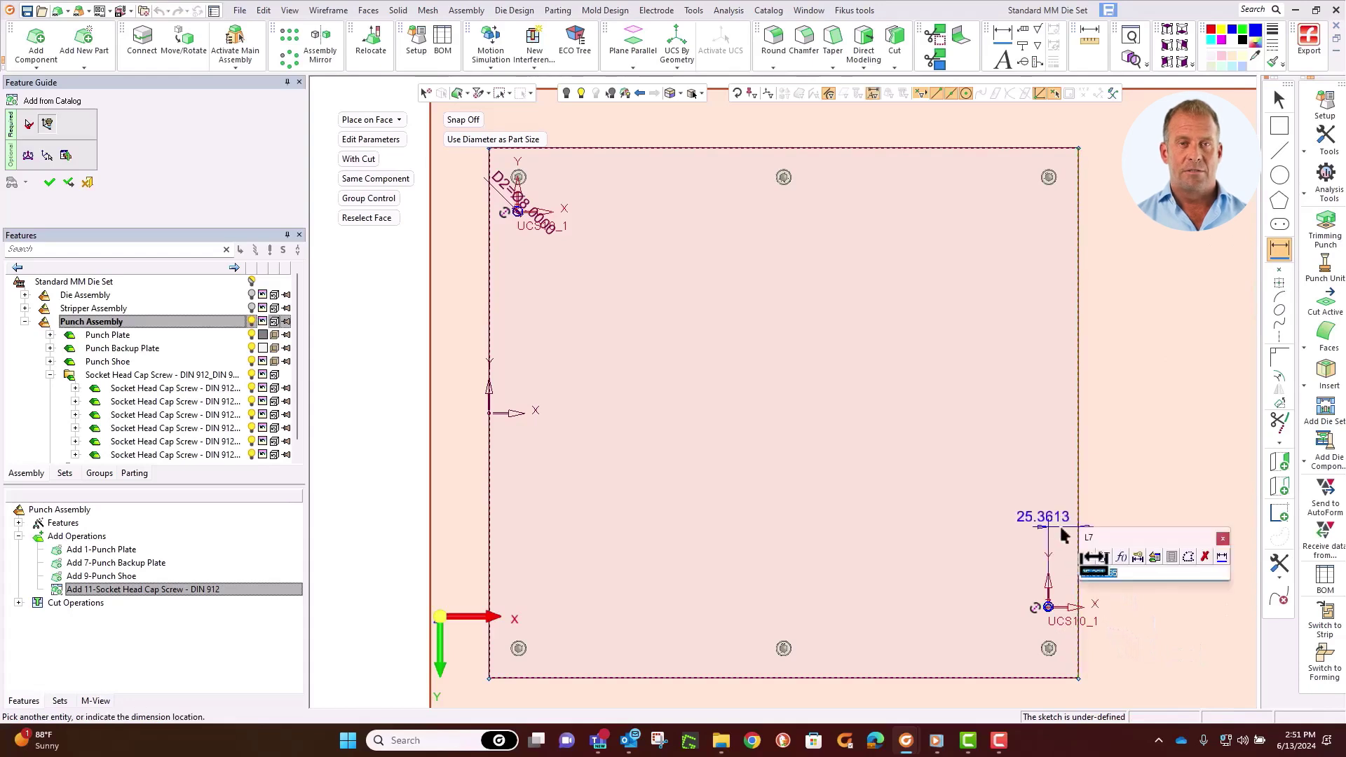
{"action": "type", "text": "25"}
{"action": "key", "text": "Return"}
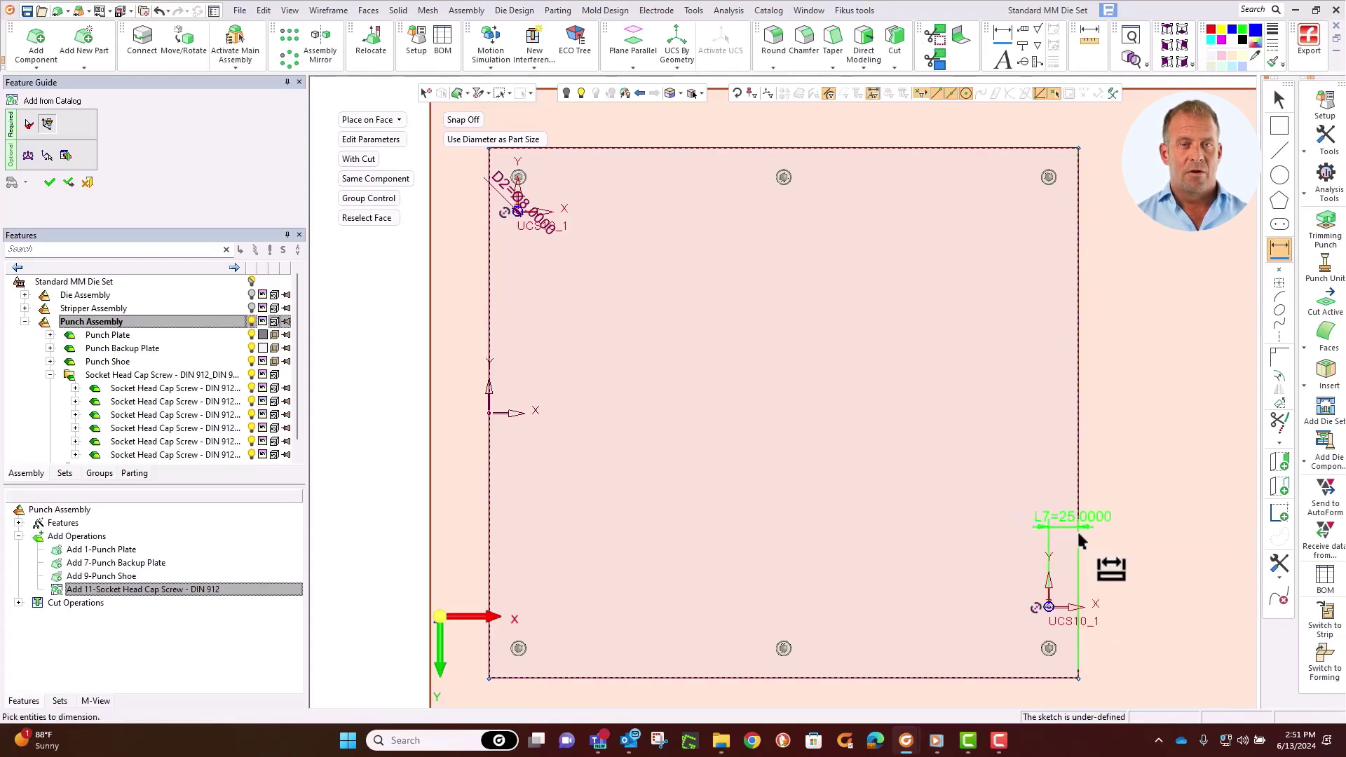
{"action": "left_click", "coordinate": [1050, 609]}
{"action": "left_click", "coordinate": [1030, 678]}
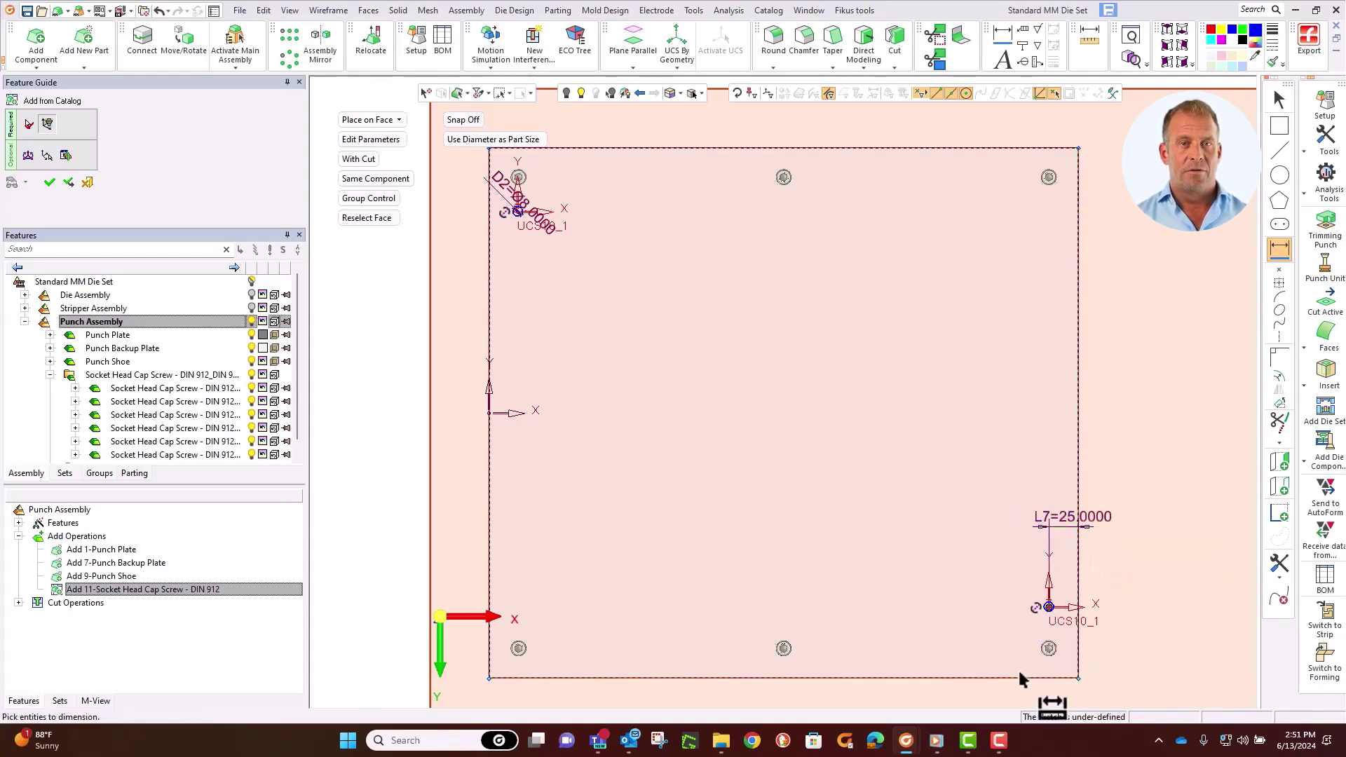
{"action": "left_click", "coordinate": [998, 652]}
{"action": "type", "text": "40"}
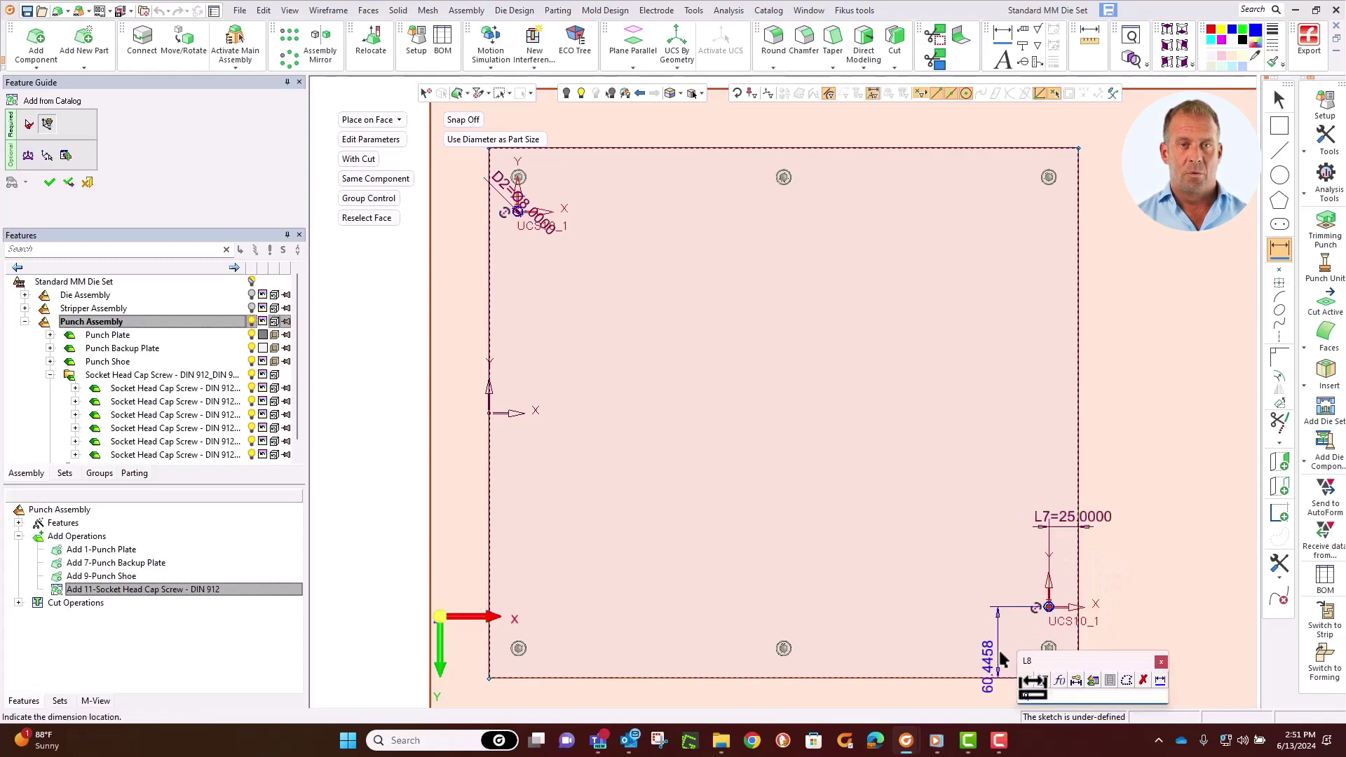
{"action": "key", "text": "Return"}
{"action": "left_click", "coordinate": [998, 658]}
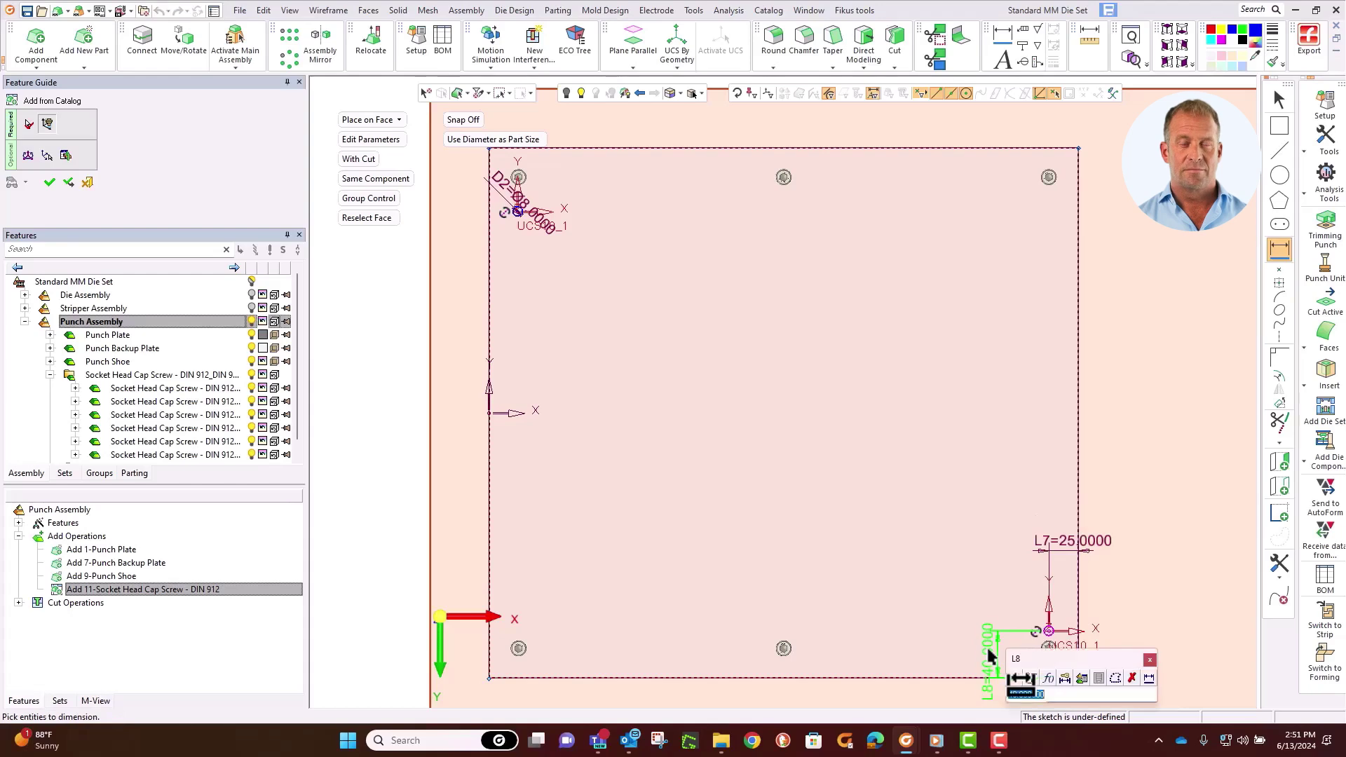
{"action": "type", "text": "45"}
{"action": "key", "text": "Return"}
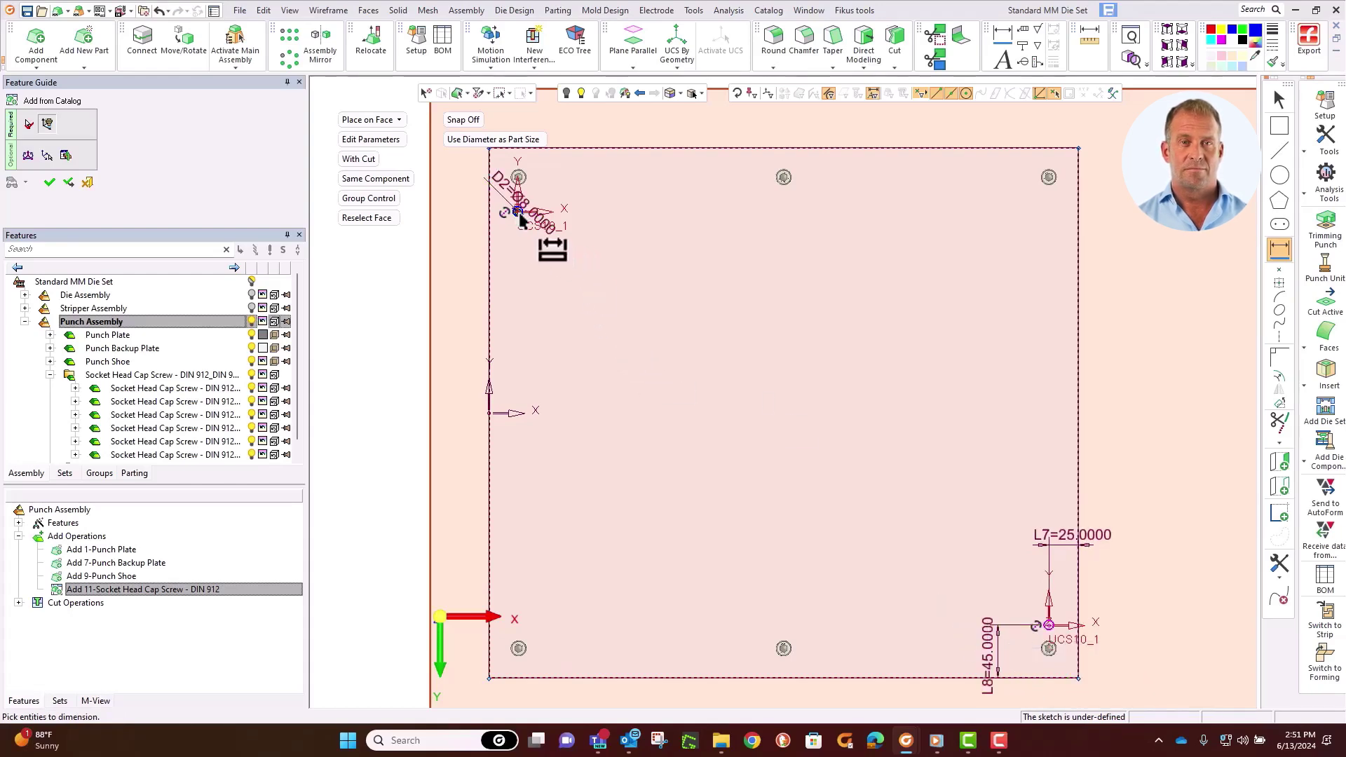
Dimension the top-left pin 45 mm from the top edge and 25 mm from the left edge.
{"action": "left_click", "coordinate": [549, 161]}
{"action": "left_click", "coordinate": [517, 212]}
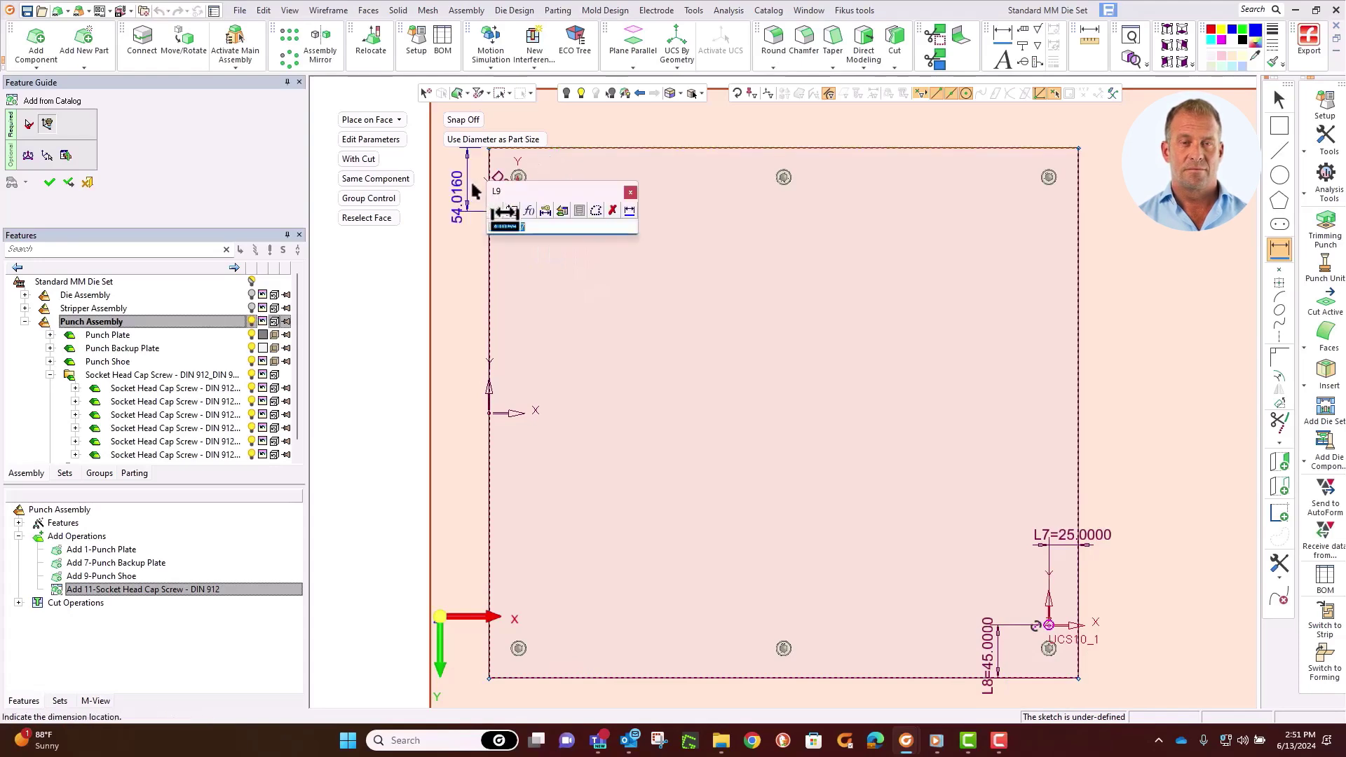
{"action": "type", "text": "45"}
{"action": "key", "text": "Return"}
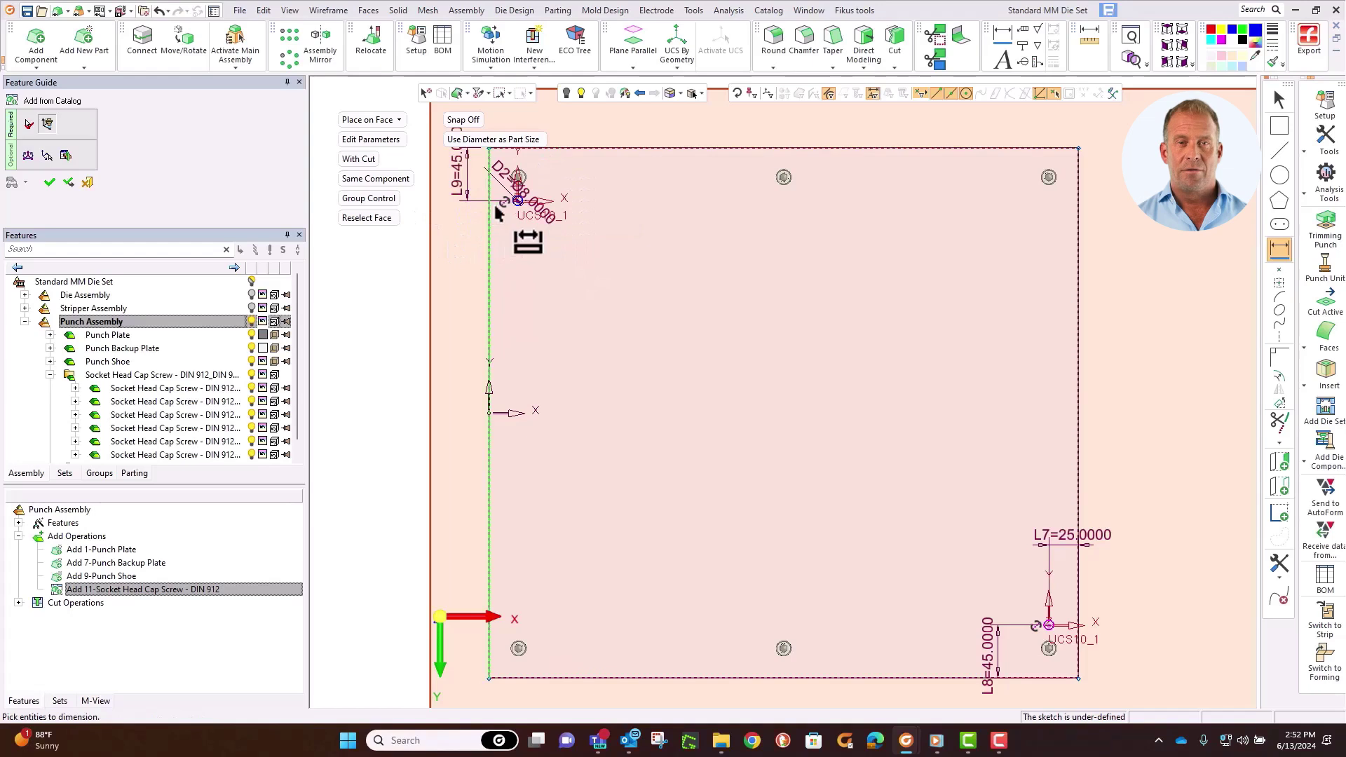
{"action": "left_click", "coordinate": [490, 256]}
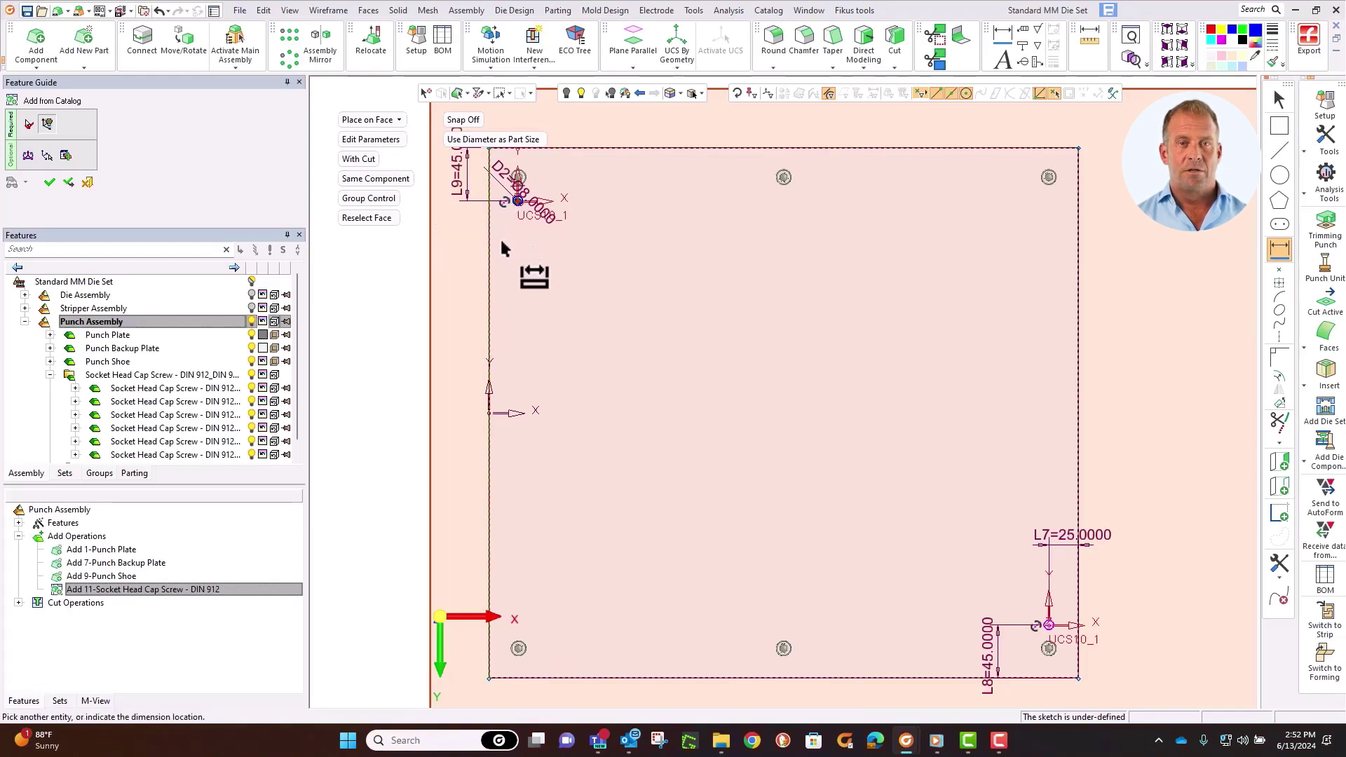
{"action": "left_click", "coordinate": [511, 252]}
{"action": "type", "text": "25"}
{"action": "key", "text": "Return"}
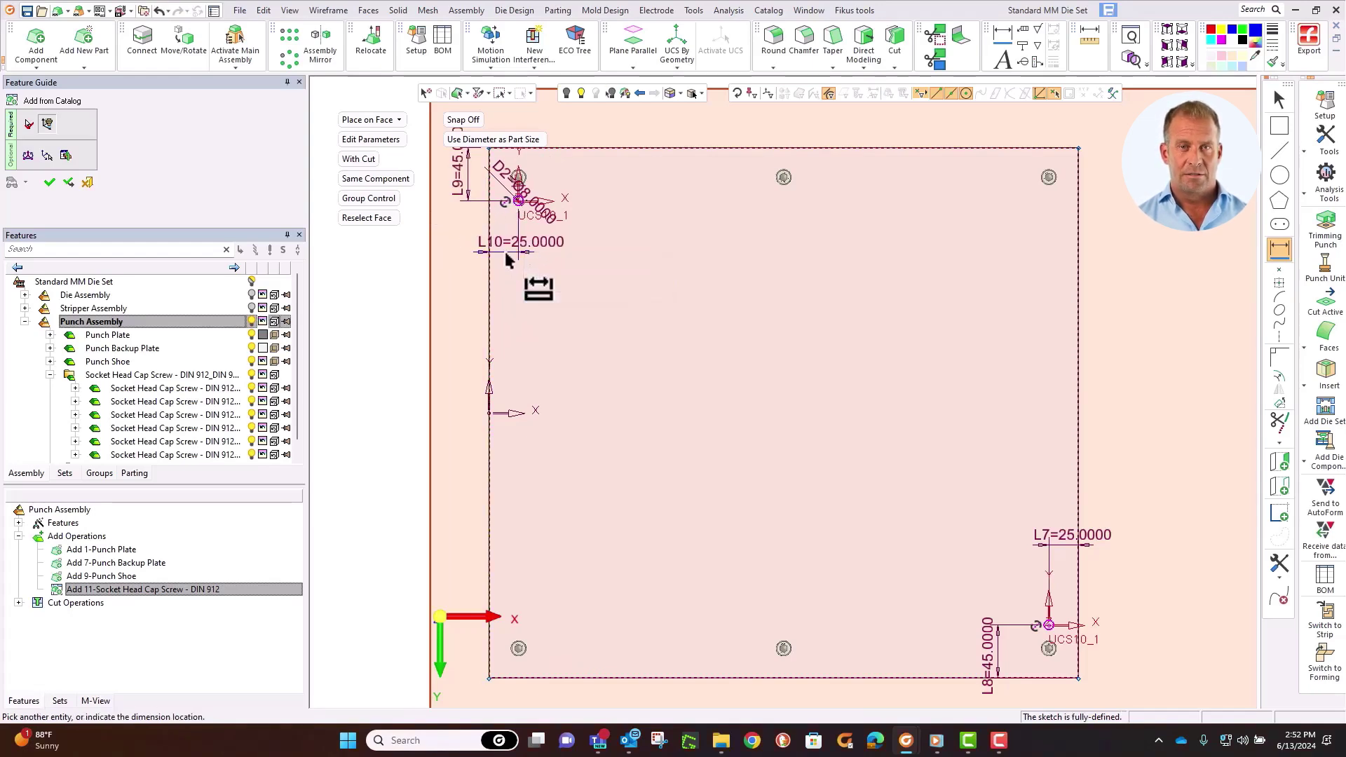
{"action": "mouse_move", "coordinate": [757, 444]}
{"action": "middle_mouse_down"}
{"action": "mouse_move", "coordinate": [760, 303]}
{"action": "mouse_move", "coordinate": [817, 278]}
{"action": "mouse_move", "coordinate": [860, 309]}
{"action": "middle_mouse_up"}
Confirm the 8×40 size in the dowel pin's catalog item selection.
{"action": "middle_click_drag", "start_coordinate": [634, 351], "coordinate": [976, 298], "text": "ctrl"}
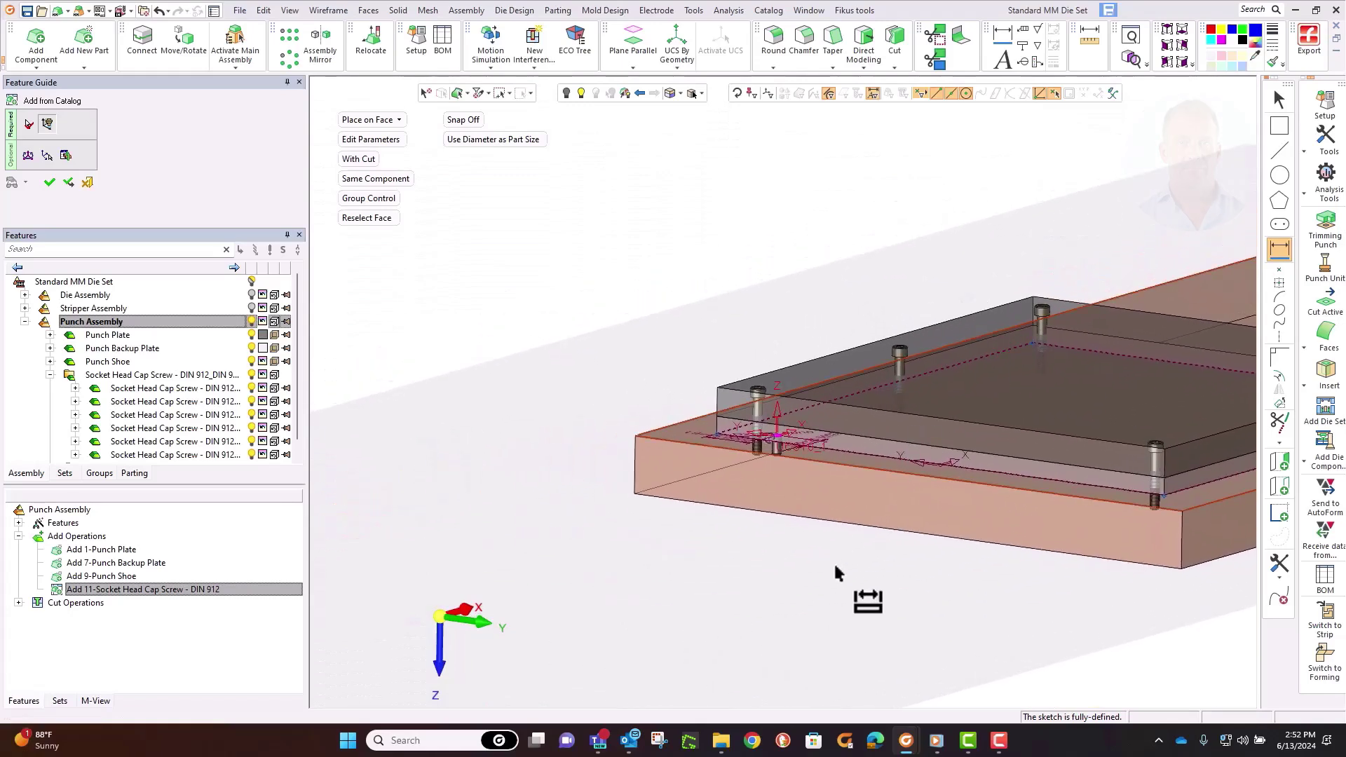
{"action": "right_click_drag", "start_coordinate": [836, 566], "coordinate": [873, 402], "text": "ctrl"}
{"action": "scroll", "coordinate": [873, 404], "scroll_direction": "up", "scroll_amount": 2}
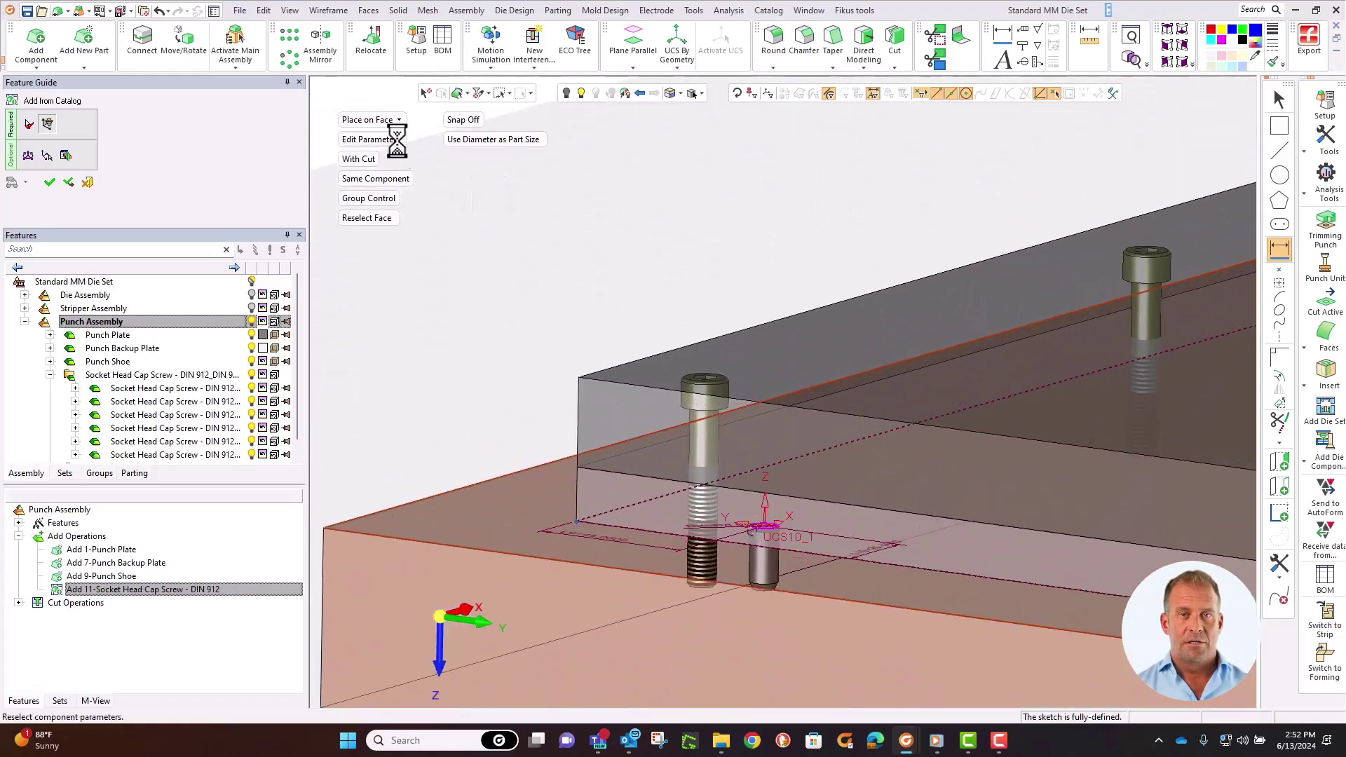
{"action": "left_click", "coordinate": [393, 139]}
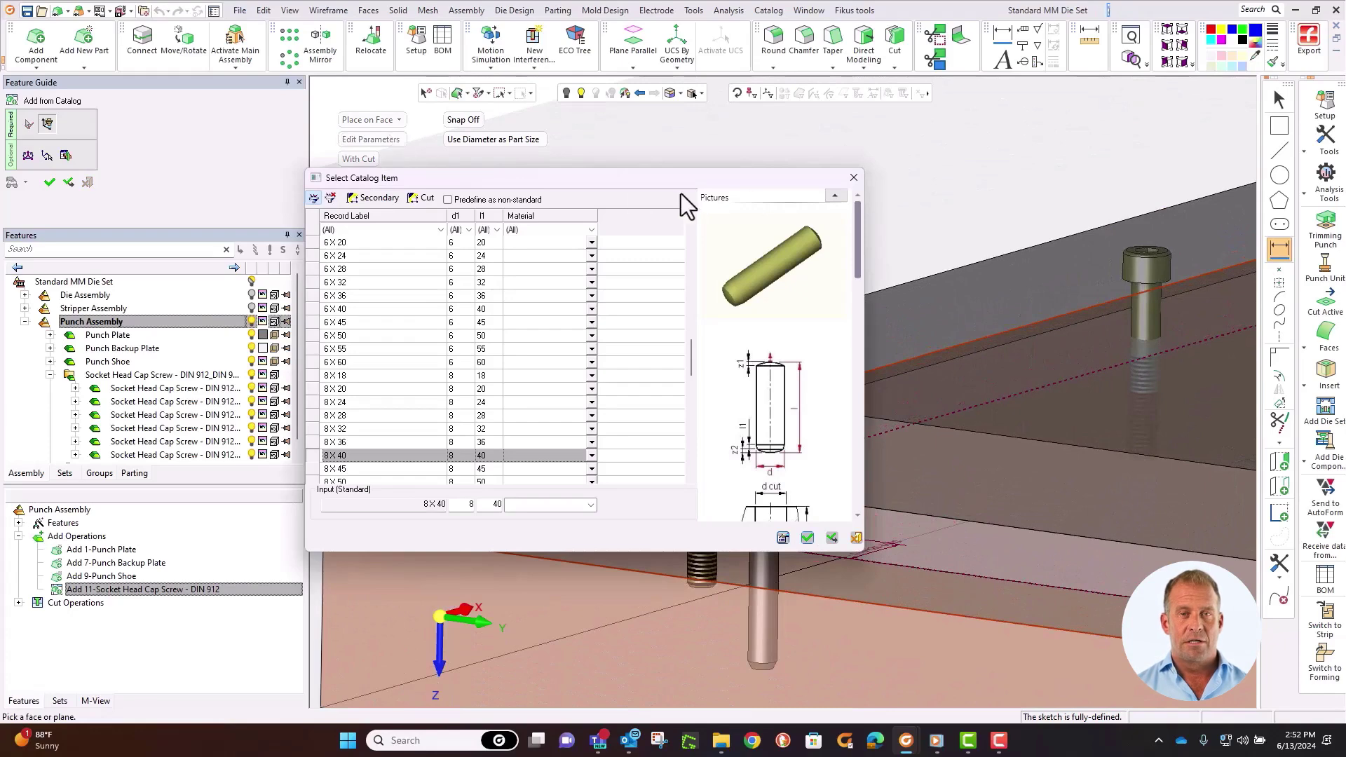
{"action": "left_click", "coordinate": [807, 538]}
Offset the dowel pin 25 mm along Delta Z and finish placing it.
{"action": "left_click", "coordinate": [28, 156]}
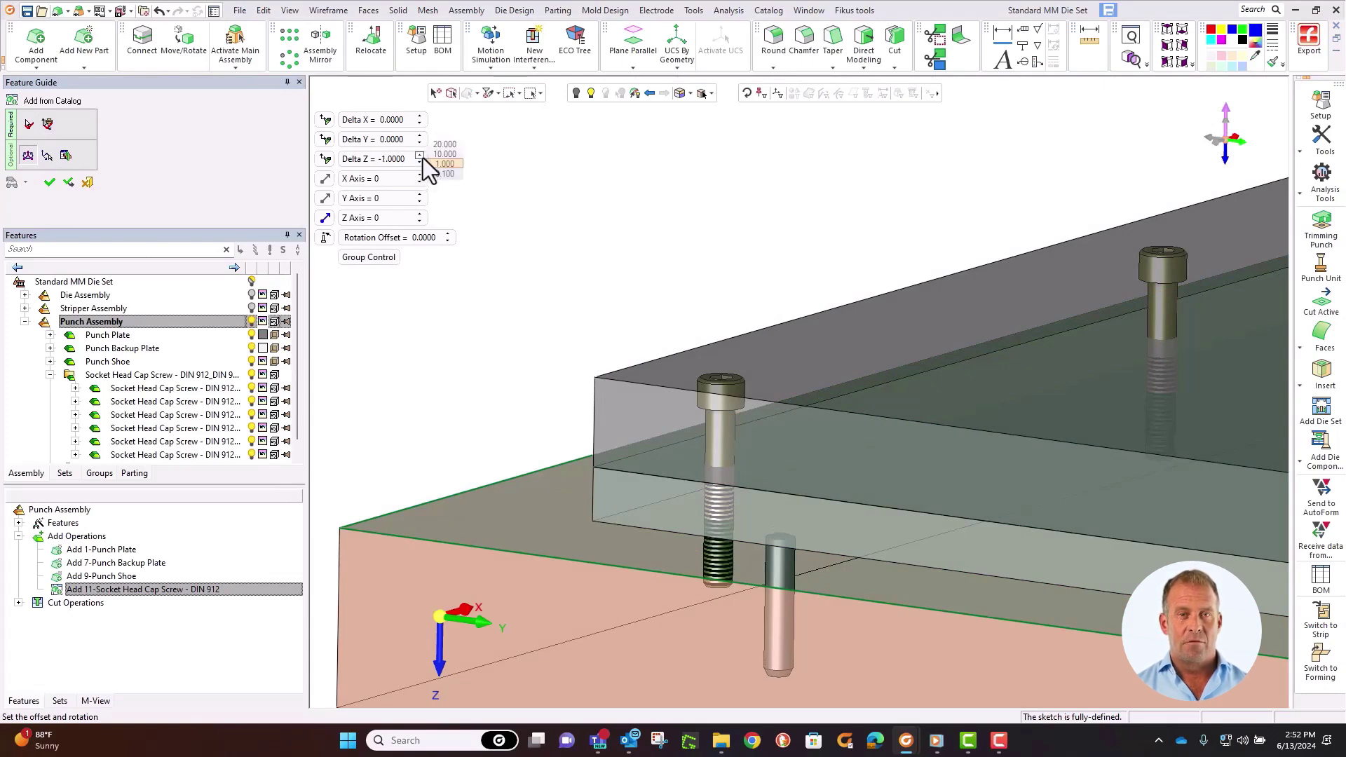
{"action": "left_click", "coordinate": [422, 158]}
{"action": "left_click", "coordinate": [423, 158]}
{"action": "left_click", "coordinate": [423, 158]}
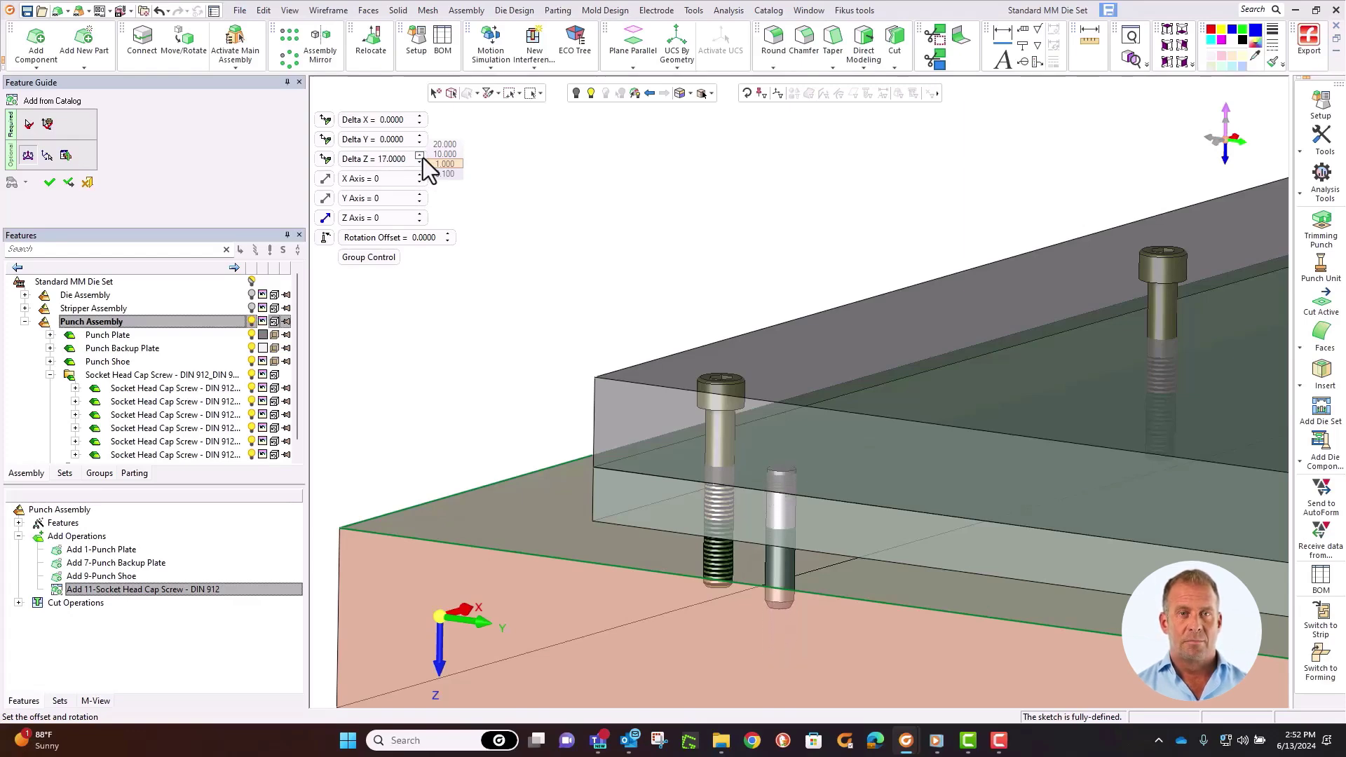
{"action": "middle_click_drag", "start_coordinate": [659, 316], "coordinate": [661, 275]}
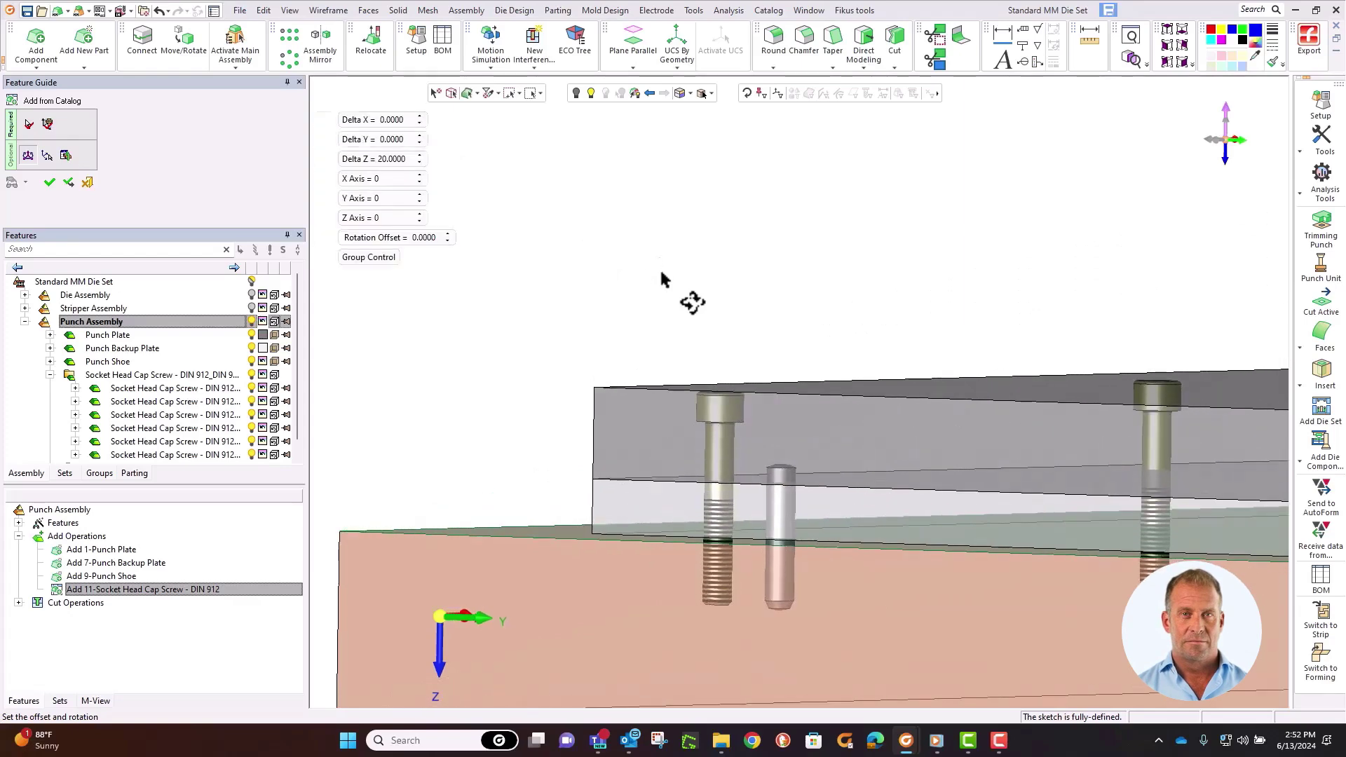
{"action": "left_click", "coordinate": [419, 155]}
{"action": "left_click", "coordinate": [420, 156]}
{"action": "left_click", "coordinate": [419, 155]}
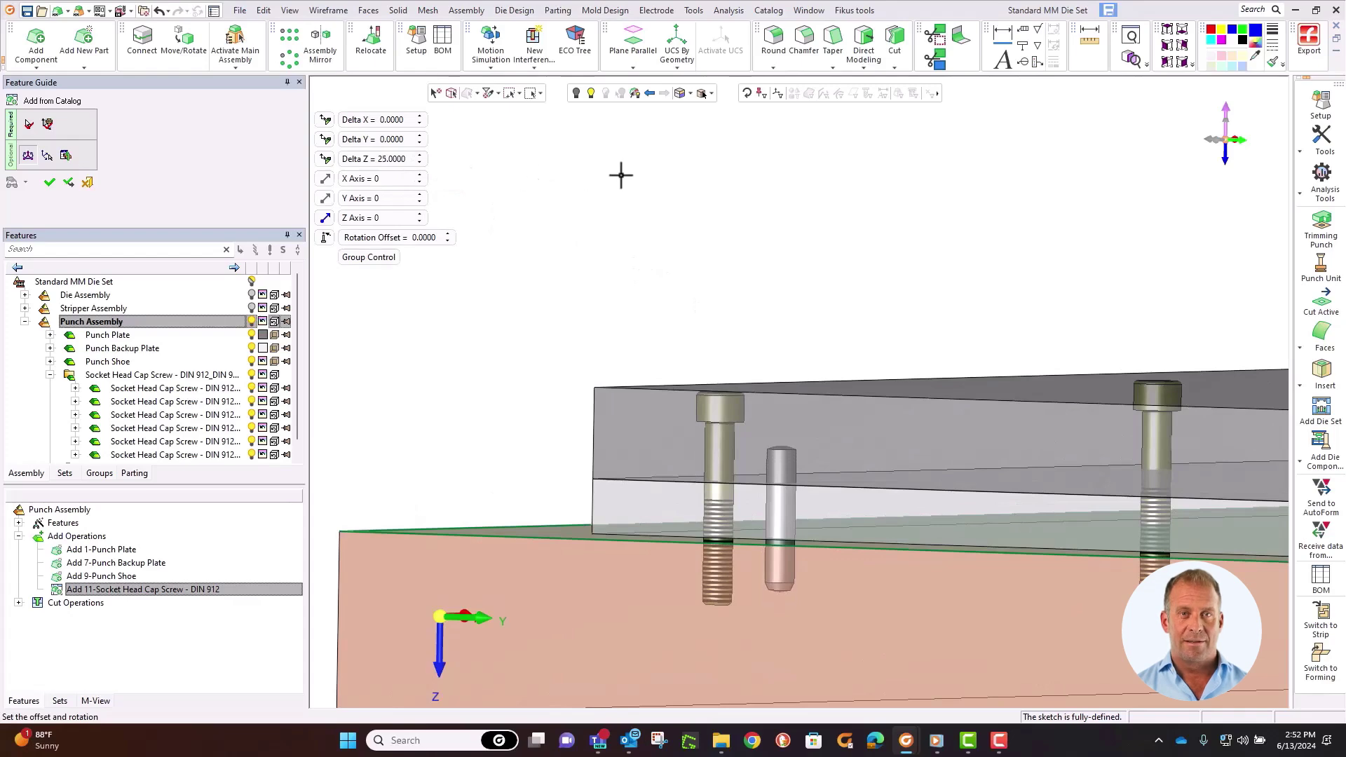
{"action": "middle_click_drag", "start_coordinate": [621, 175], "coordinate": [645, 210]}
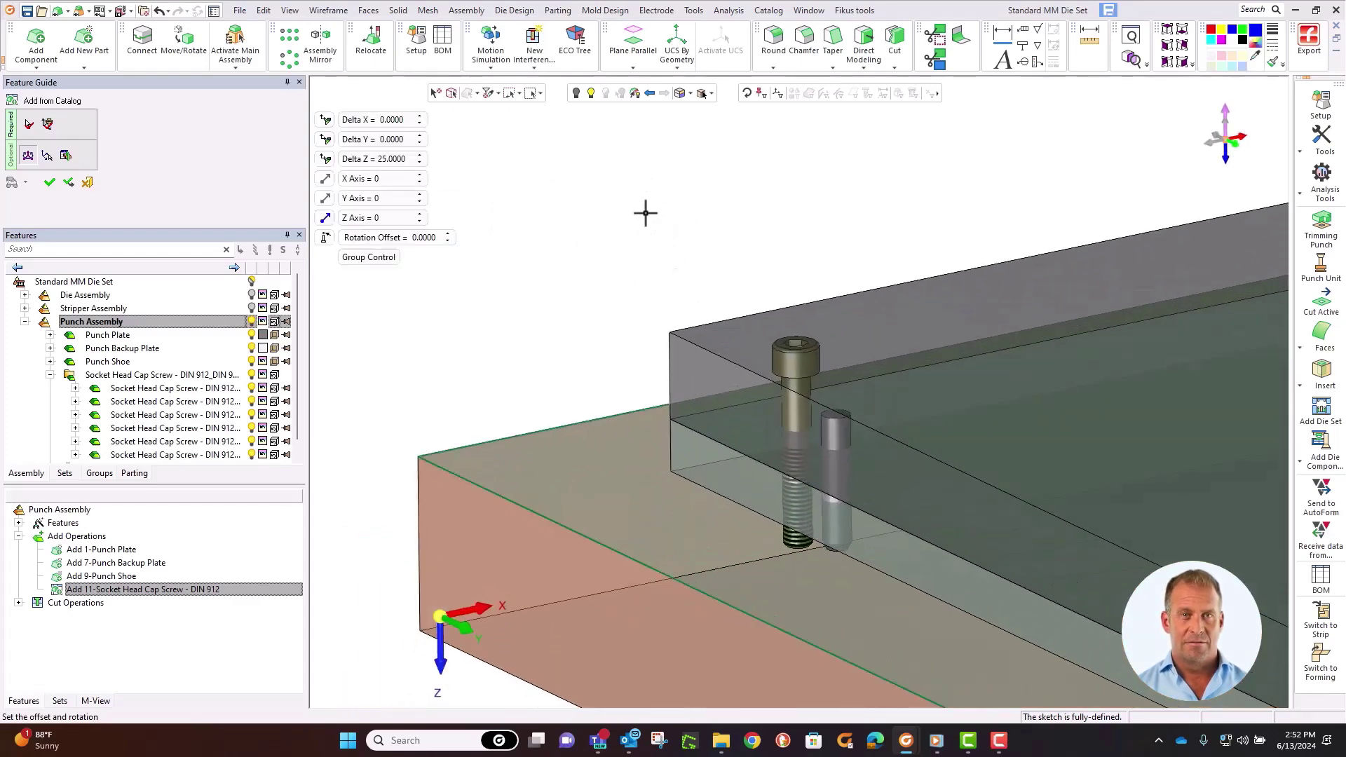
{"action": "scroll", "coordinate": [664, 283], "scroll_direction": "up", "scroll_amount": 2}
{"action": "left_click", "coordinate": [56, 184]}
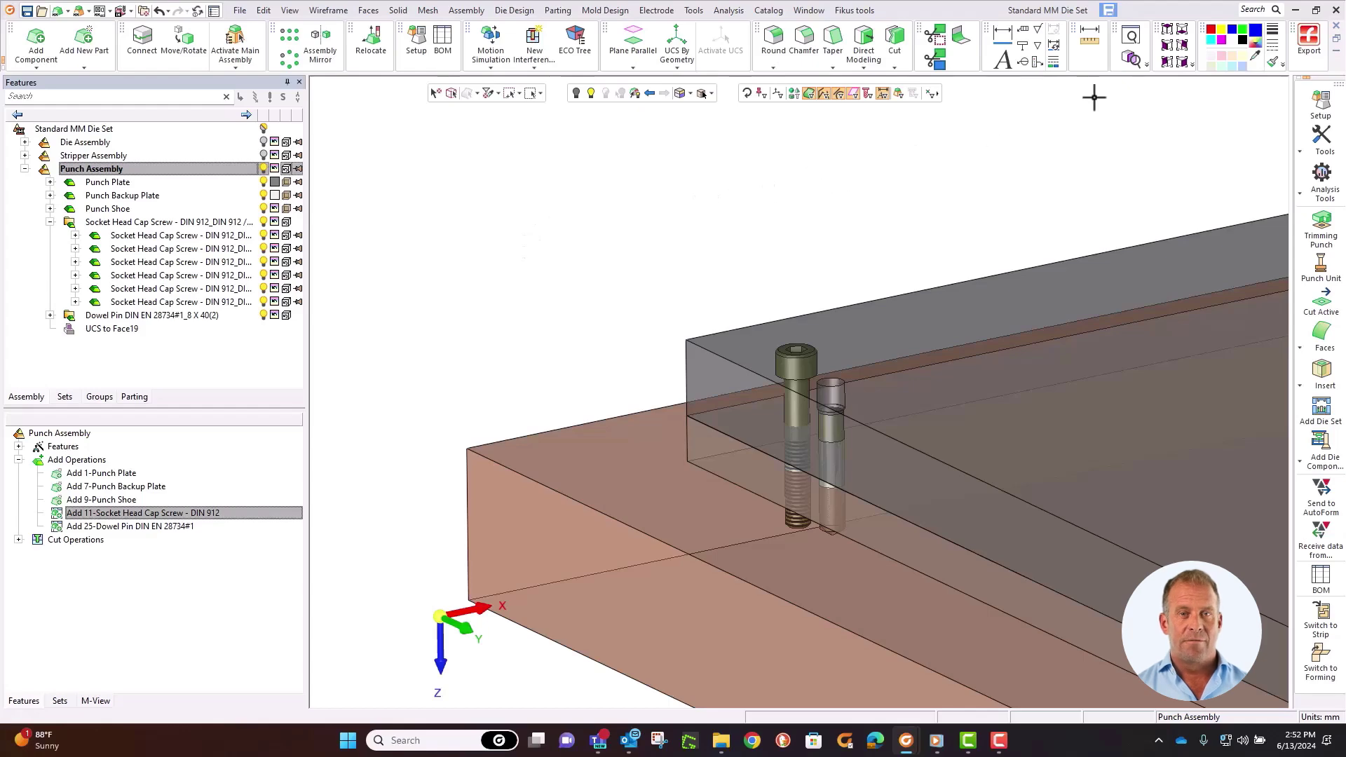
In the die set Setup, change Width Y to Workpiece Width+150+150 and update.
{"action": "left_click", "coordinate": [1167, 33]}
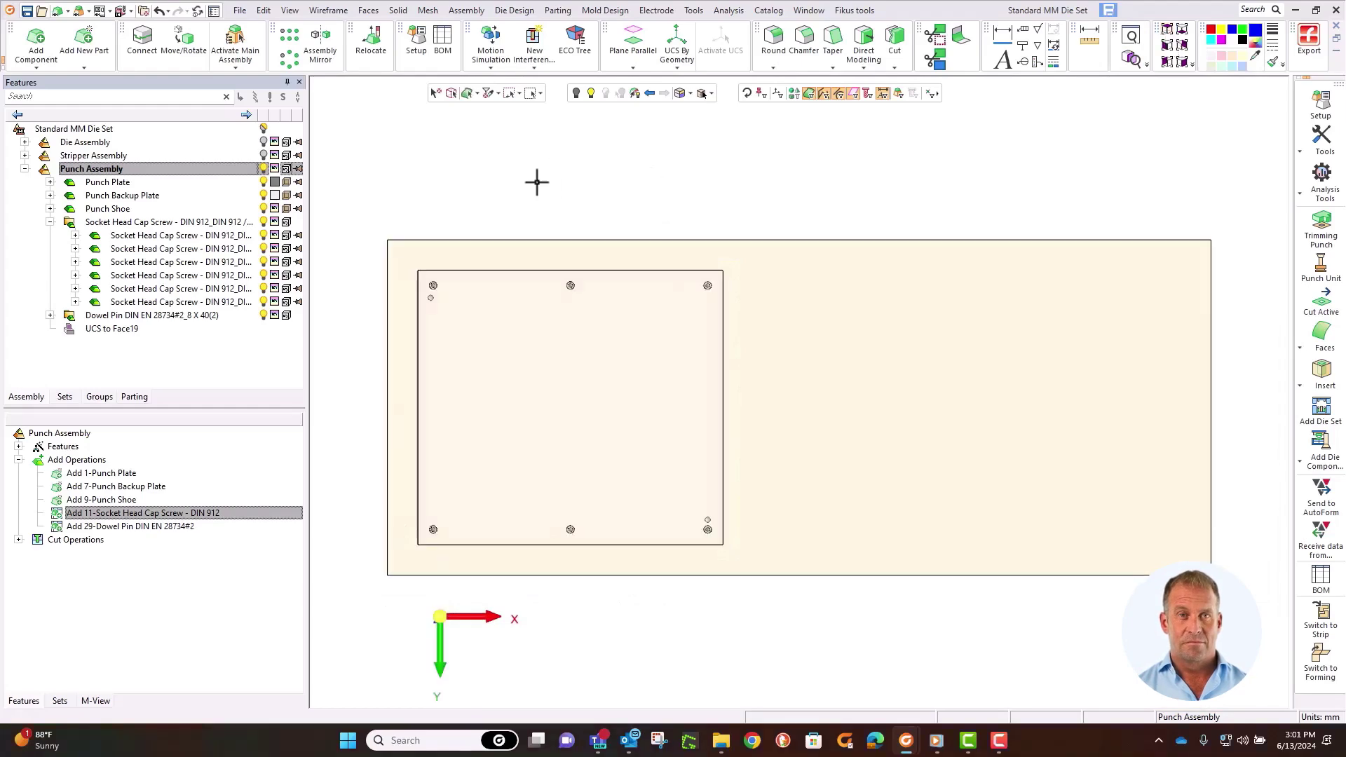
{"action": "left_click", "coordinate": [417, 43]}
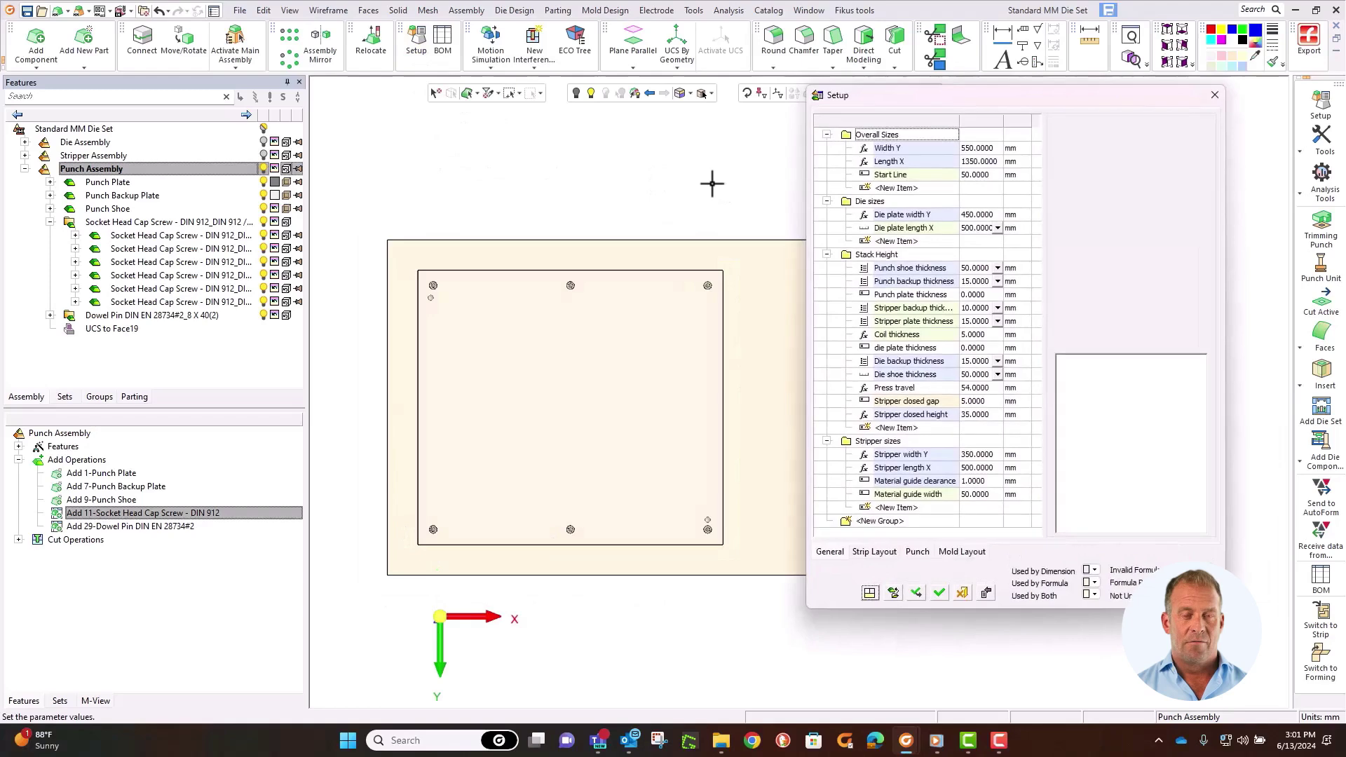
{"action": "left_click", "coordinate": [887, 148]}
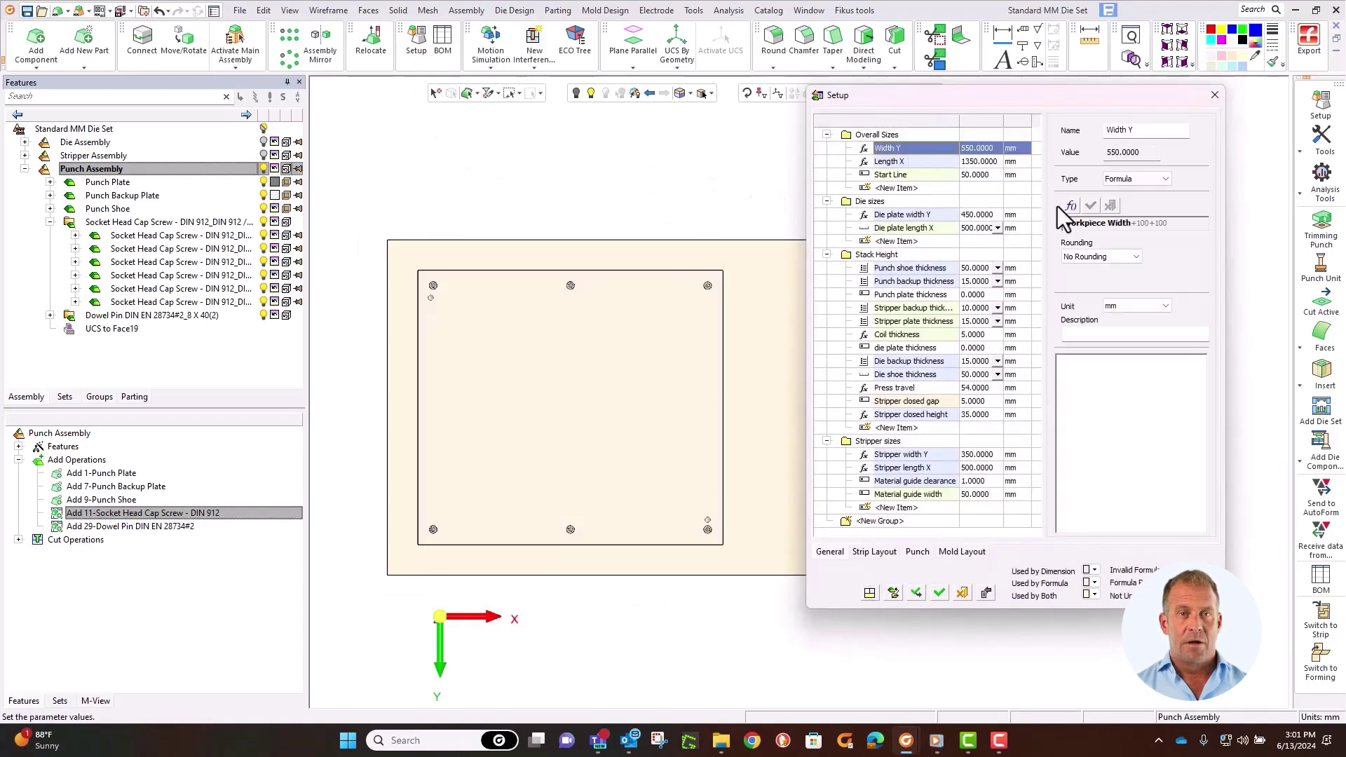
{"action": "left_click", "coordinate": [1131, 224]}
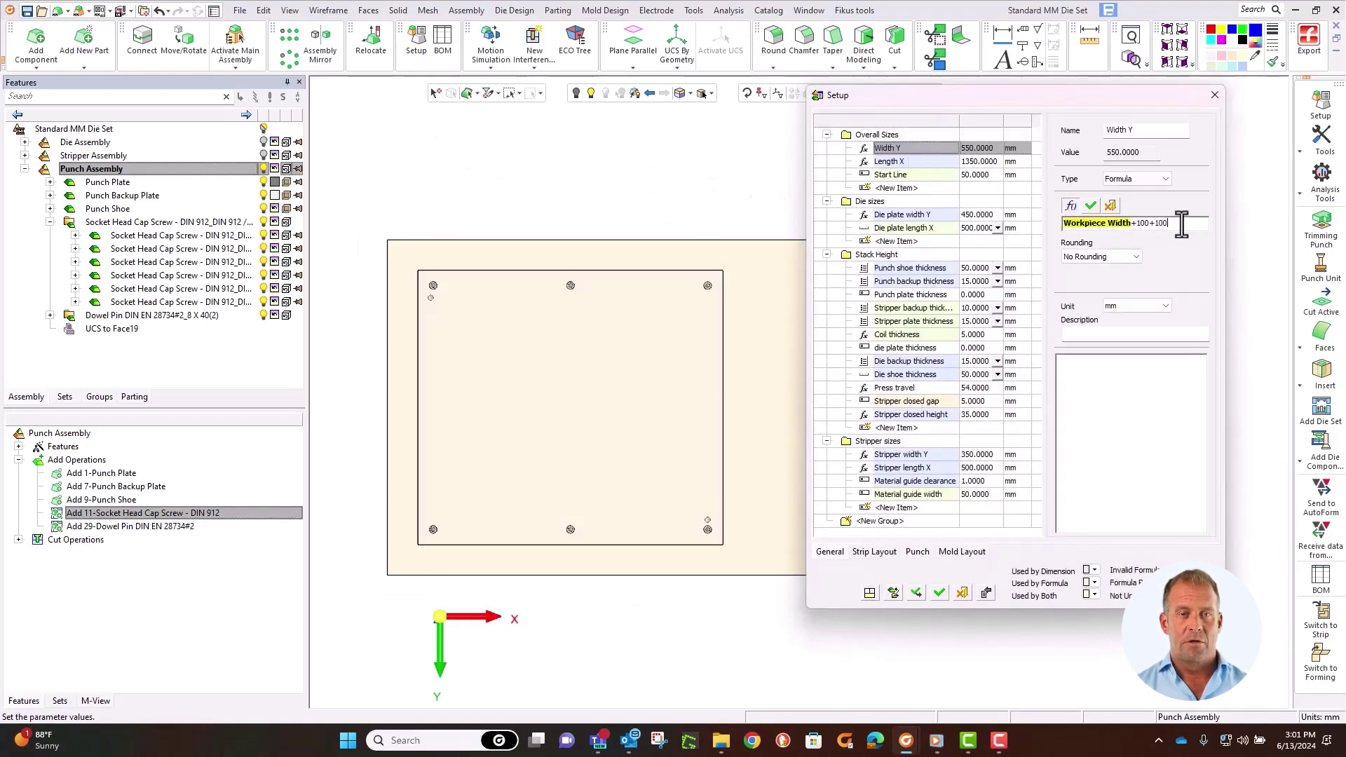
{"action": "key", "text": "BackSpace"}
{"action": "key", "text": "BackSpace"}
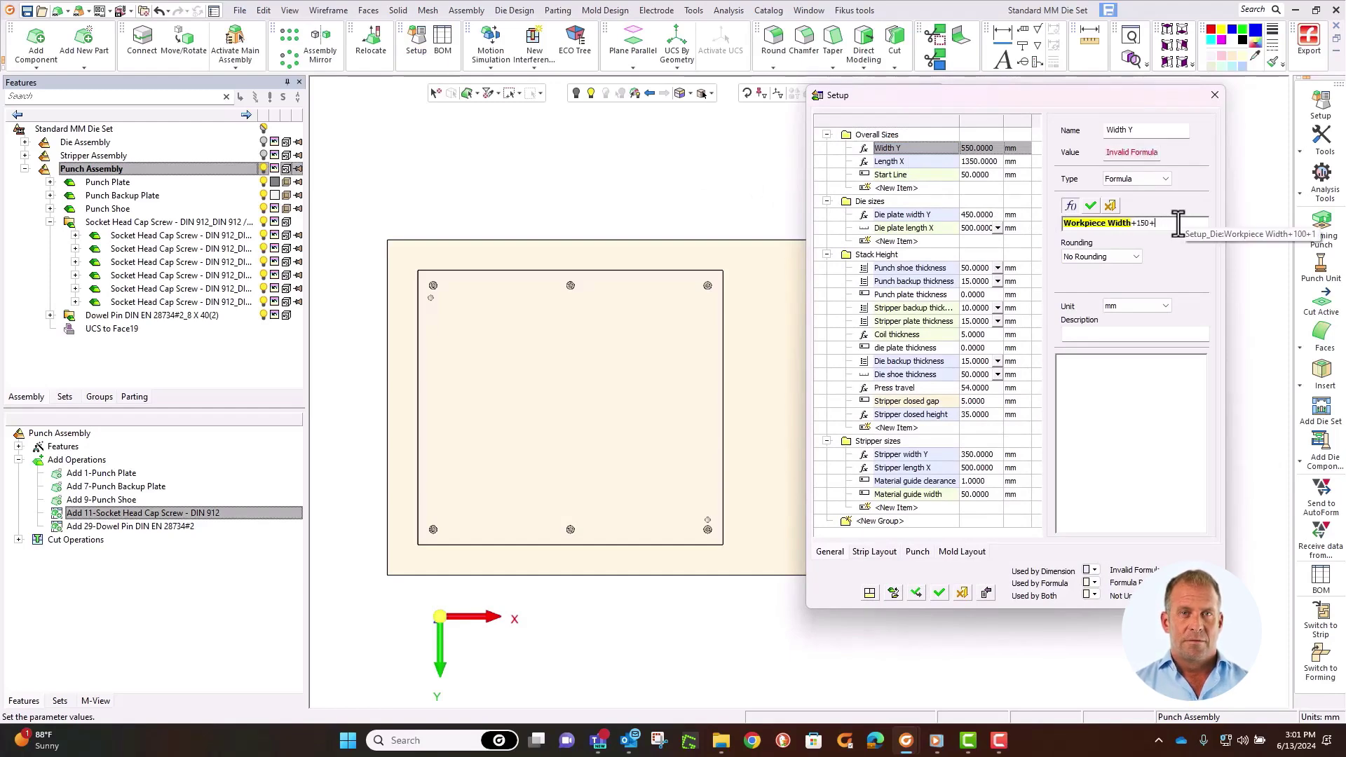
{"action": "type", "text": "150"}
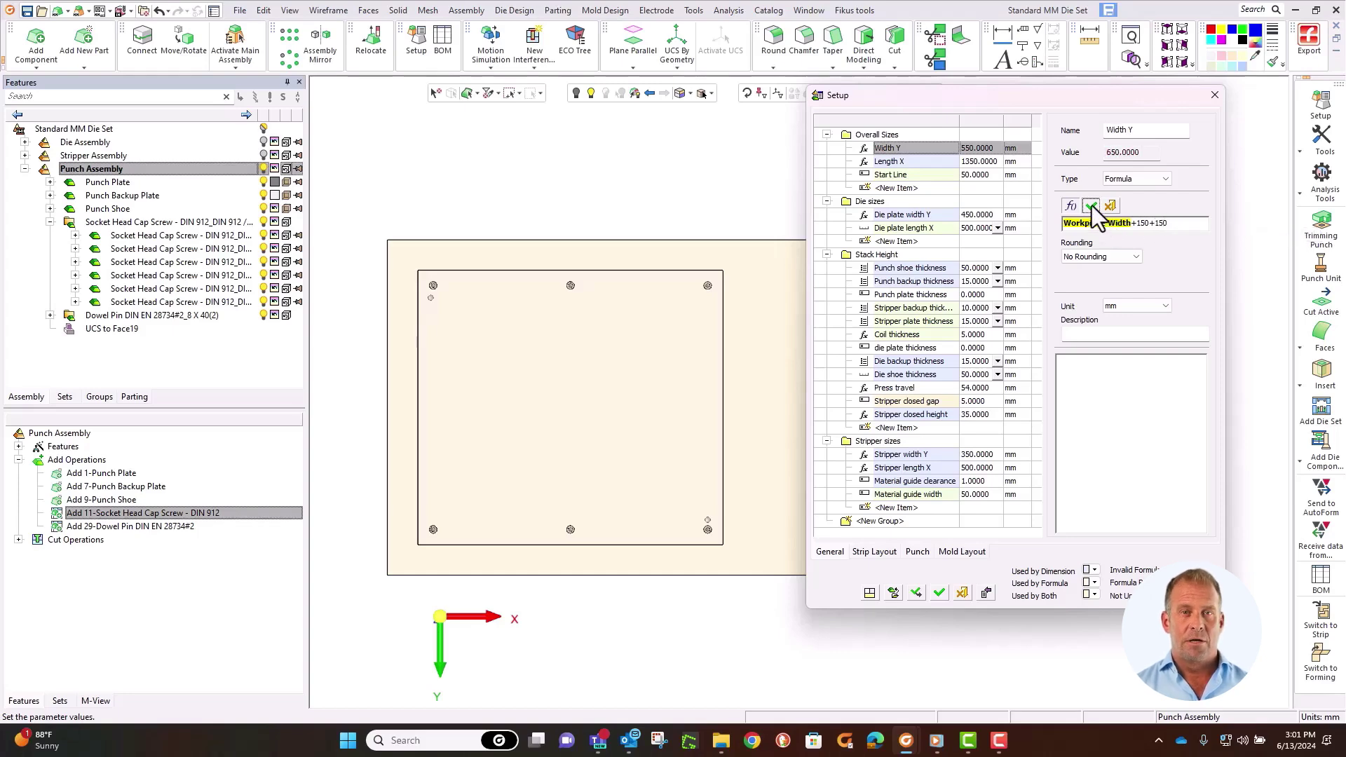
{"action": "left_click", "coordinate": [1090, 205]}
{"action": "left_click", "coordinate": [916, 593]}
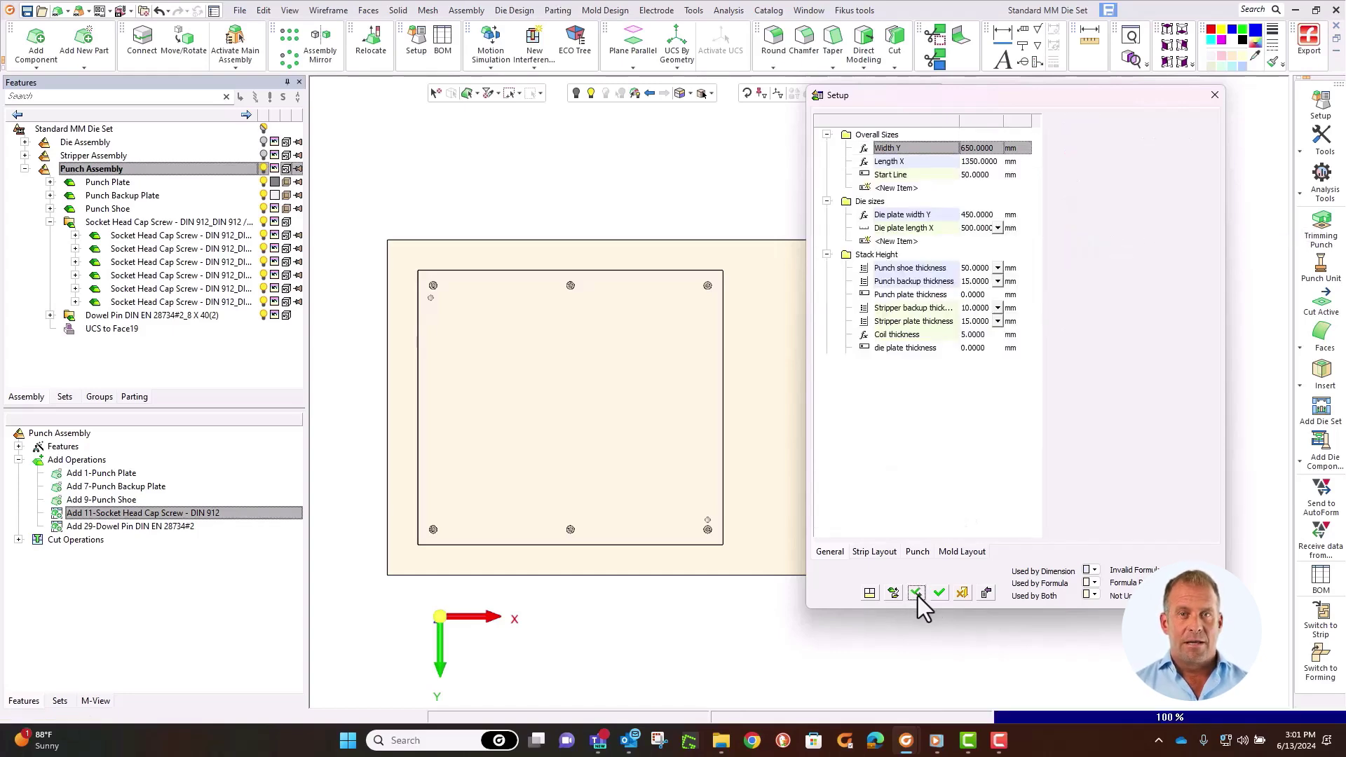
Set Start Line to 100, update the model, and accept the Setup.
{"action": "left_click", "coordinate": [950, 176]}
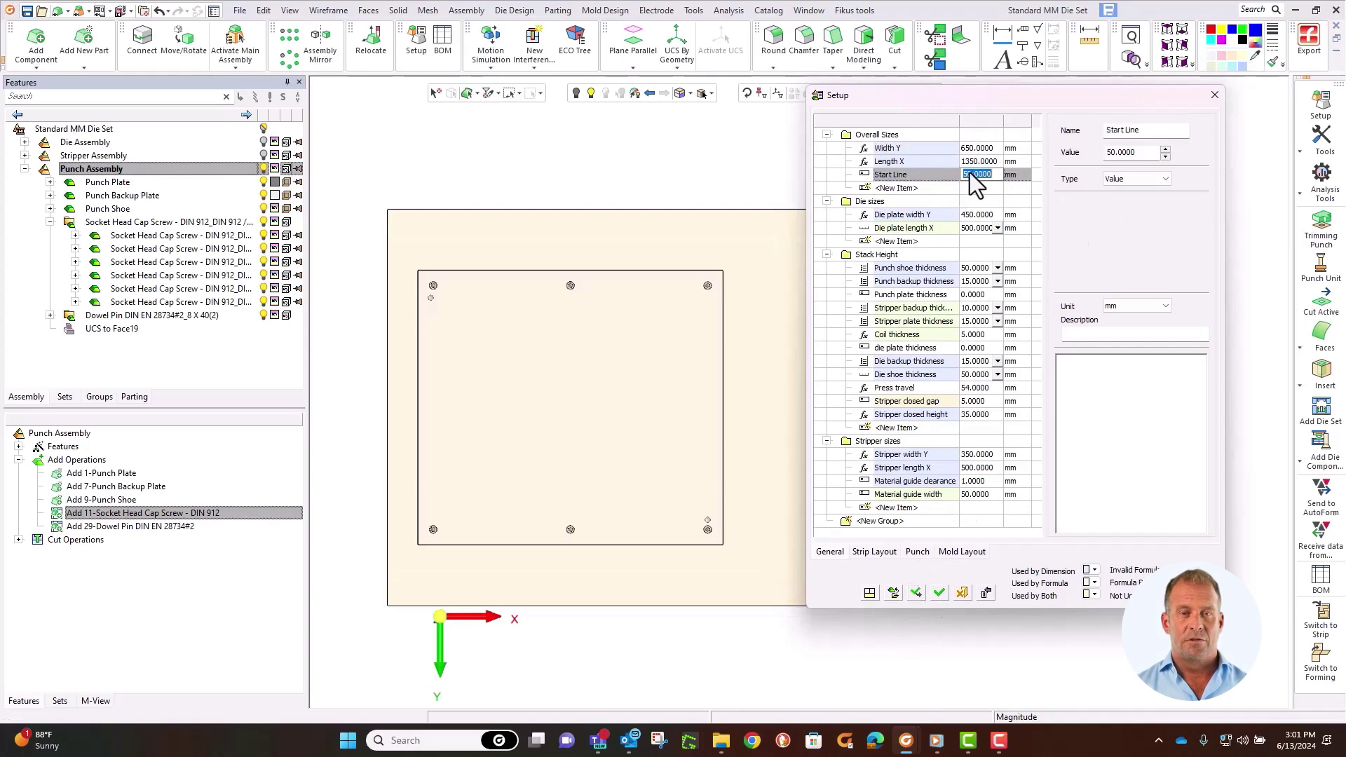
{"action": "left_click", "coordinate": [969, 175]}
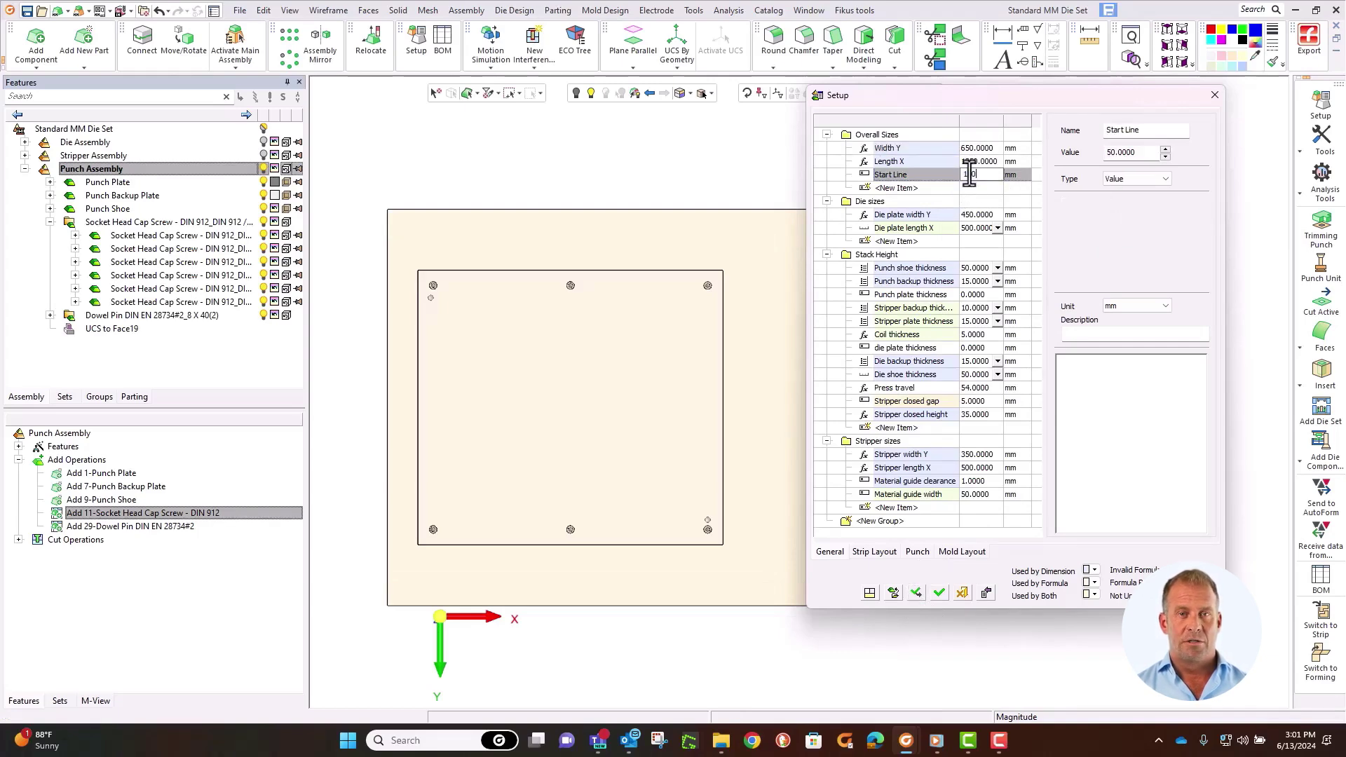
{"action": "key", "text": "Return"}
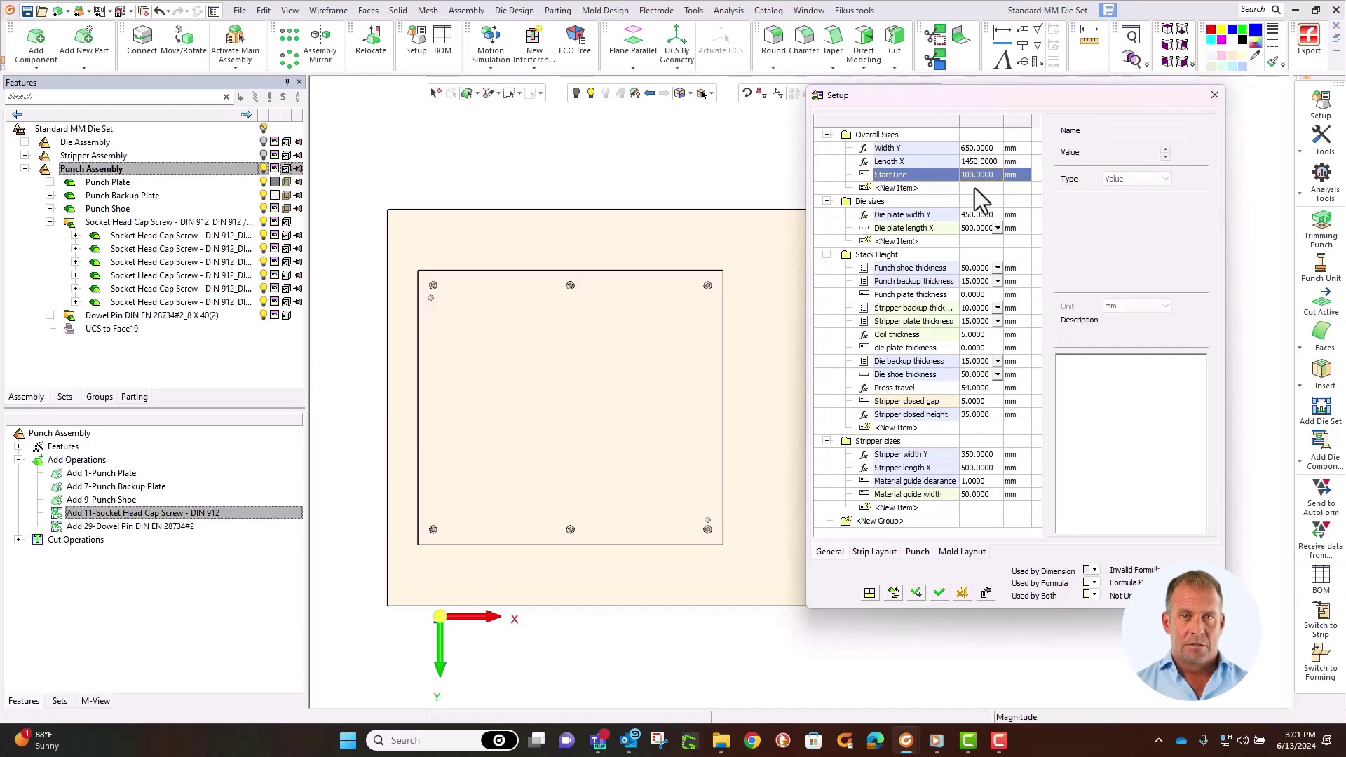
{"action": "left_click", "coordinate": [916, 593]}
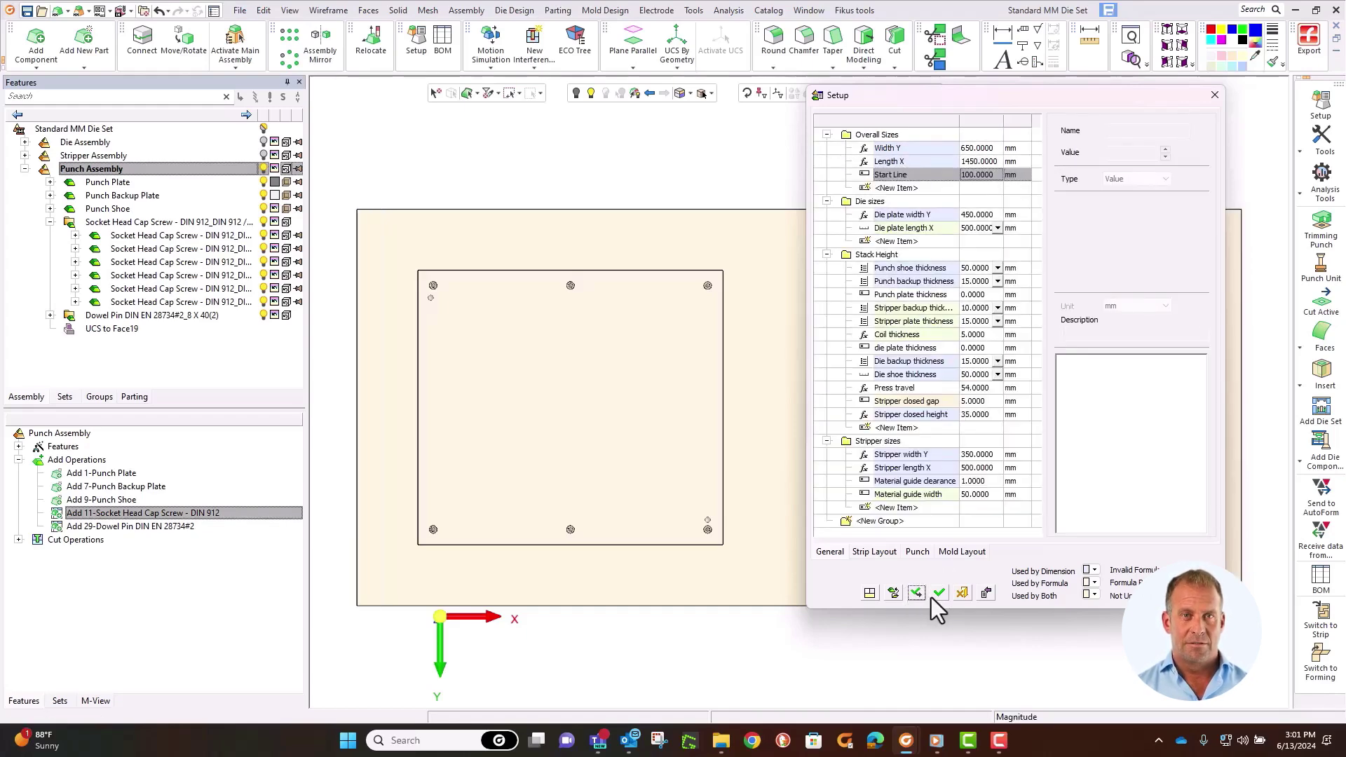
{"action": "left_click", "coordinate": [933, 596]}
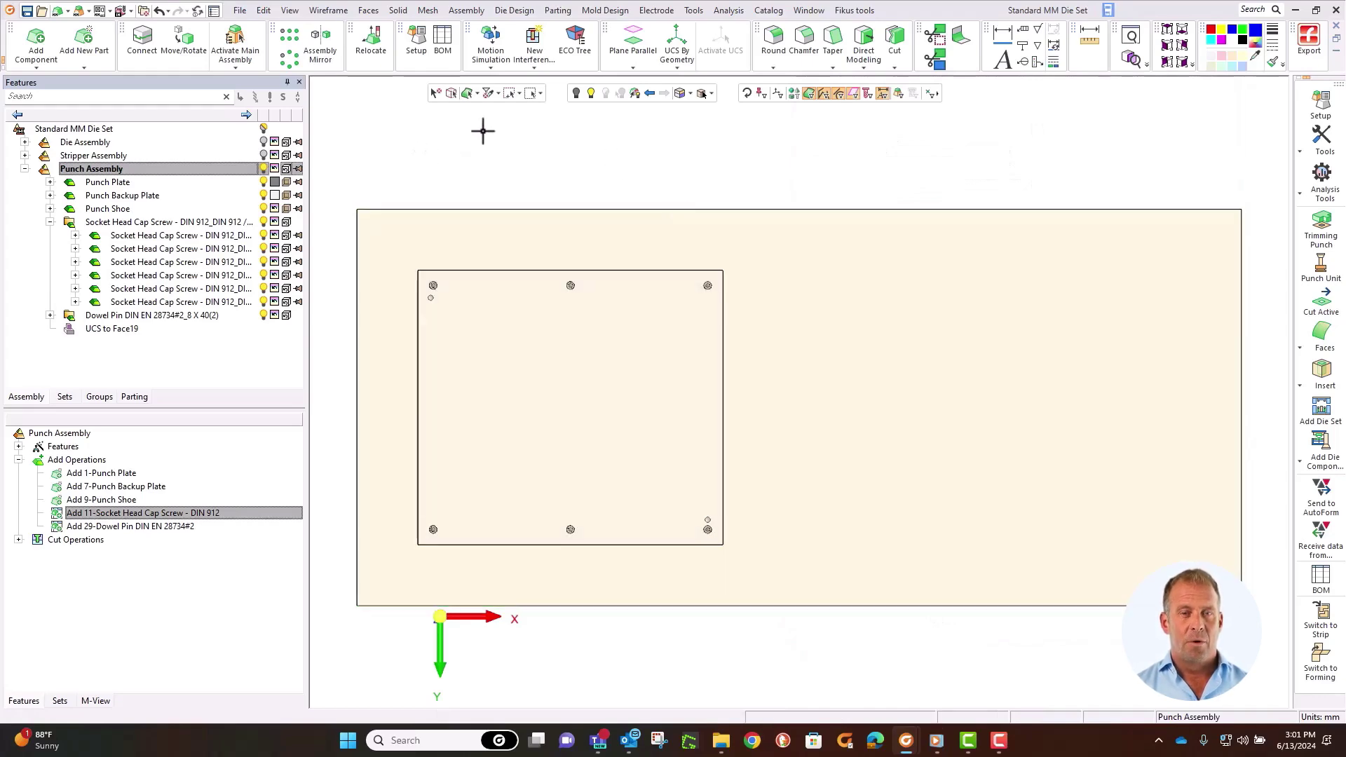
Select a Danly IEM mm Demountable Guide Post filtered to D=40 and F1=180.
{"action": "left_click", "coordinate": [467, 10]}
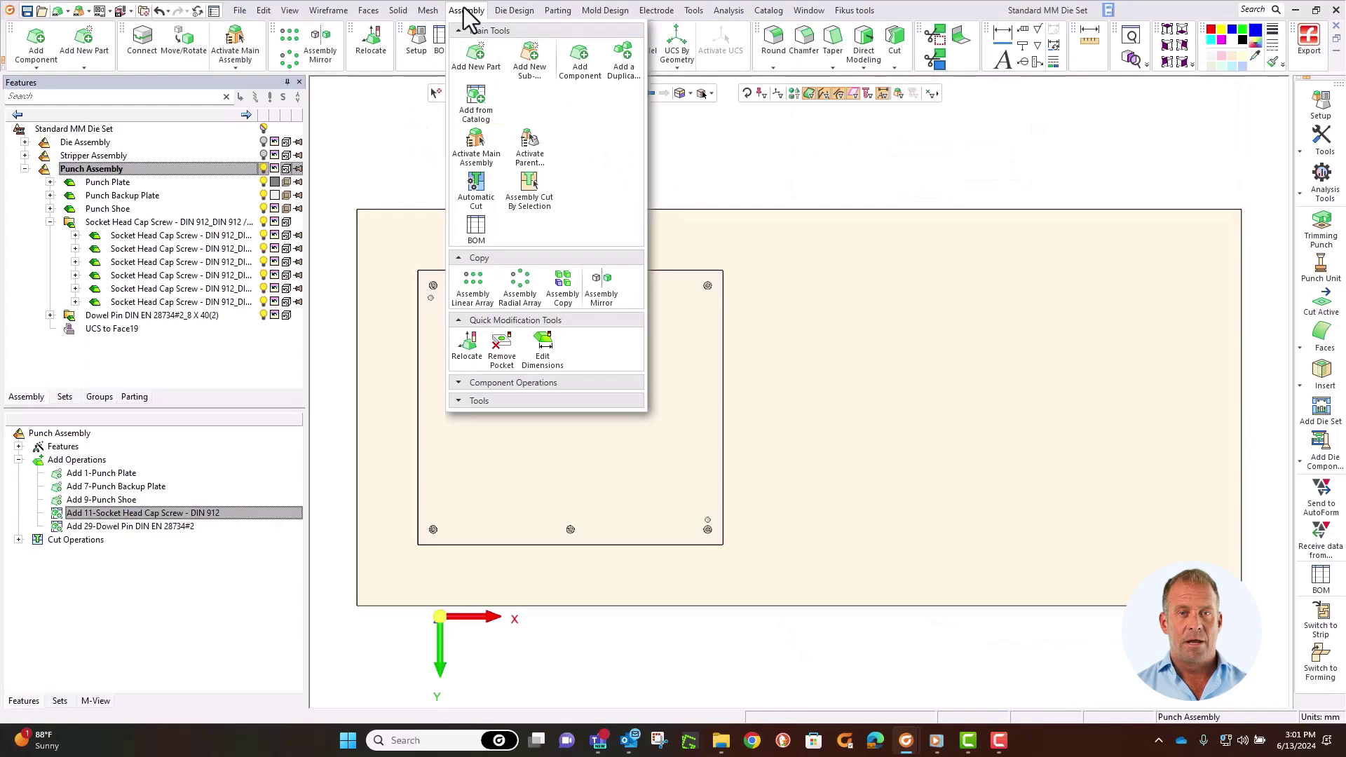
{"action": "left_click", "coordinate": [473, 102]}
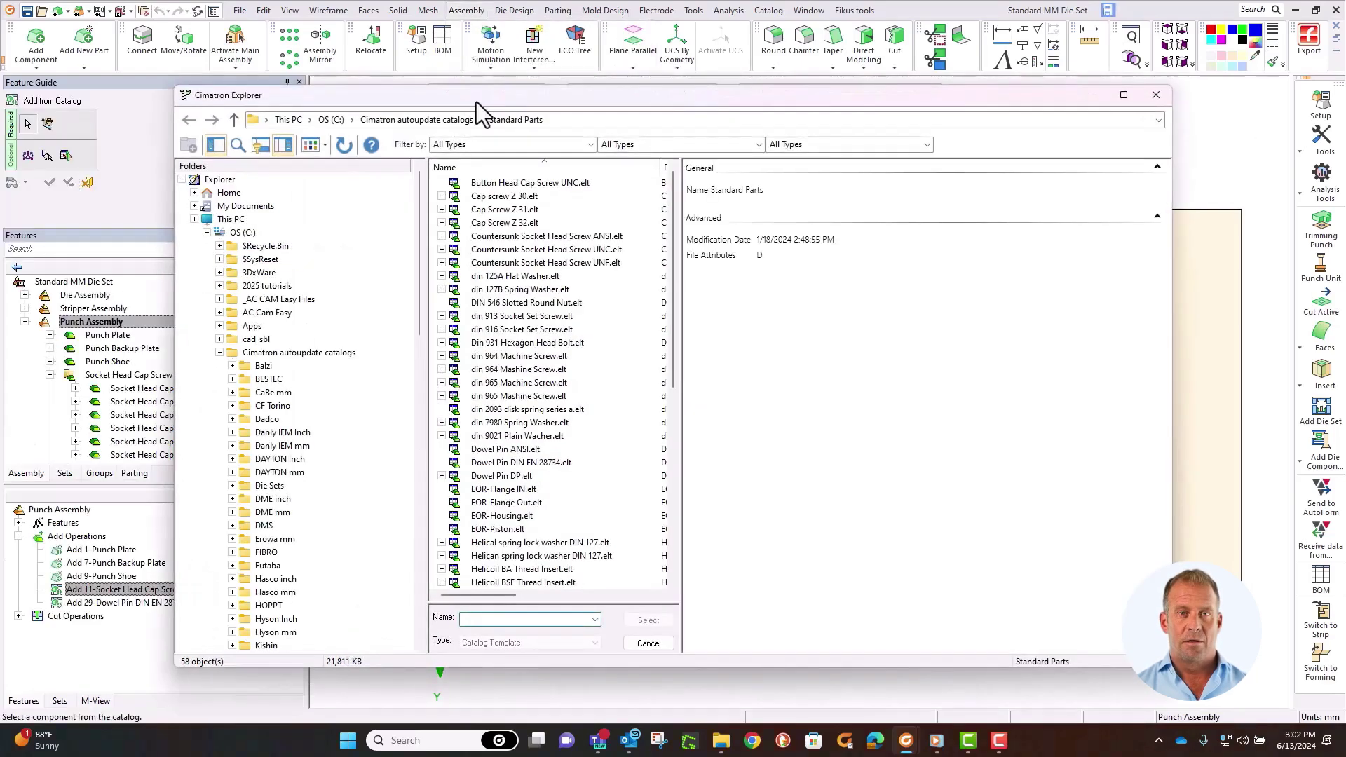
{"action": "left_click", "coordinate": [233, 121]}
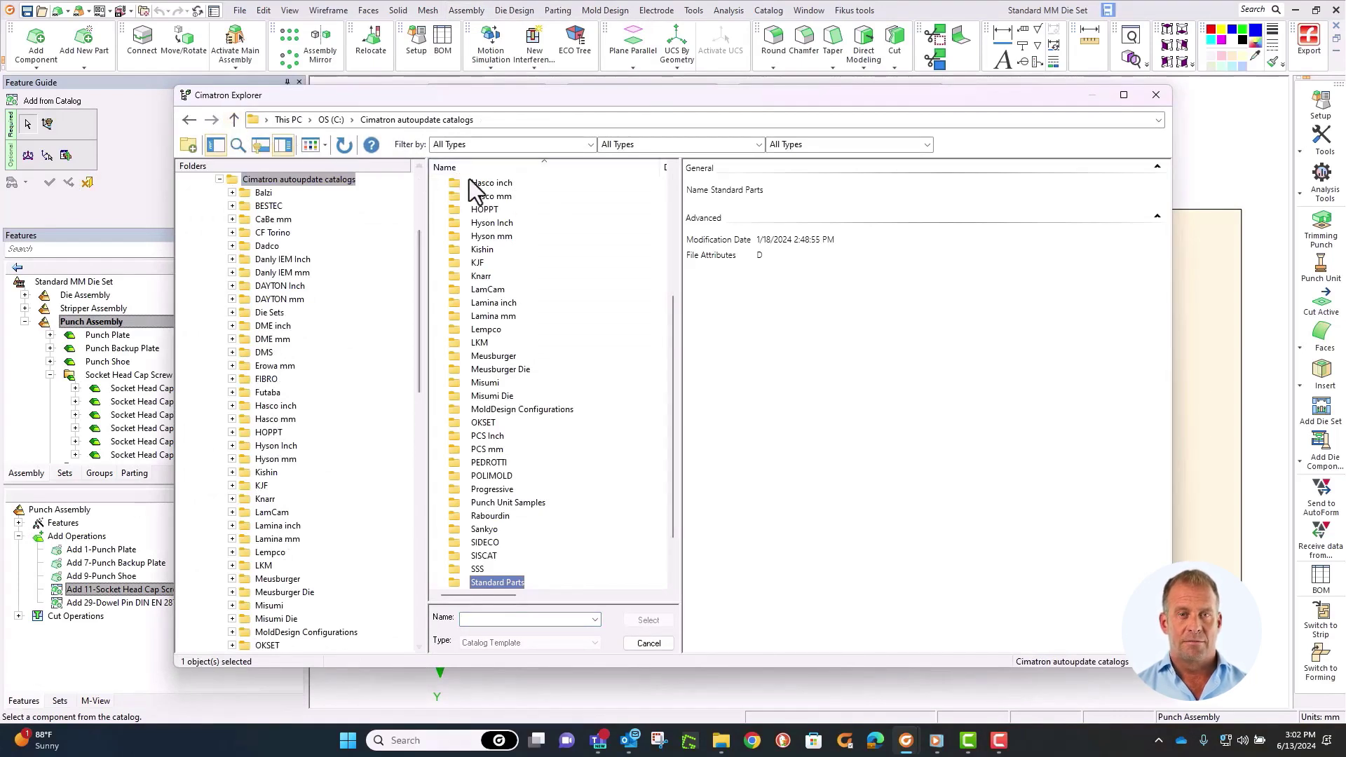
{"action": "left_click_drag", "start_coordinate": [674, 301], "coordinate": [660, 155]}
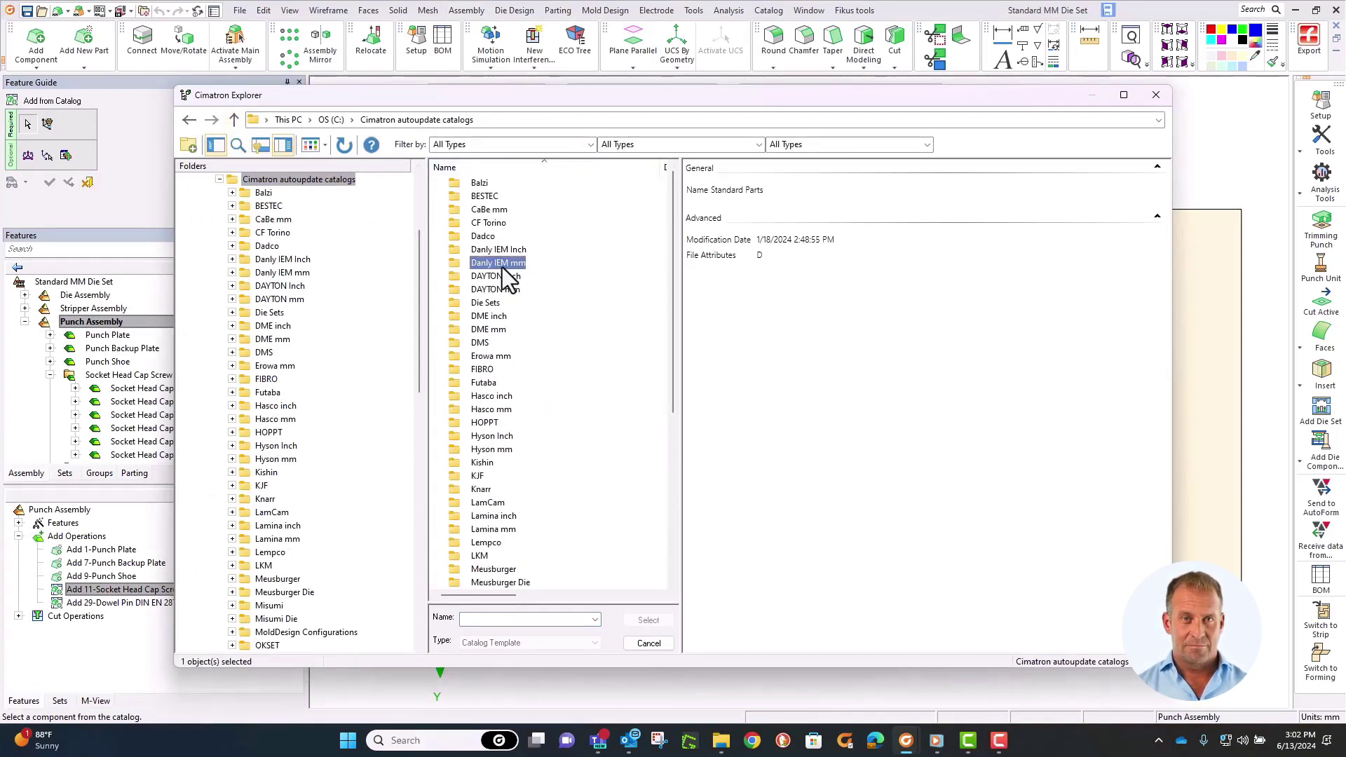
{"action": "double_click", "coordinate": [453, 263]}
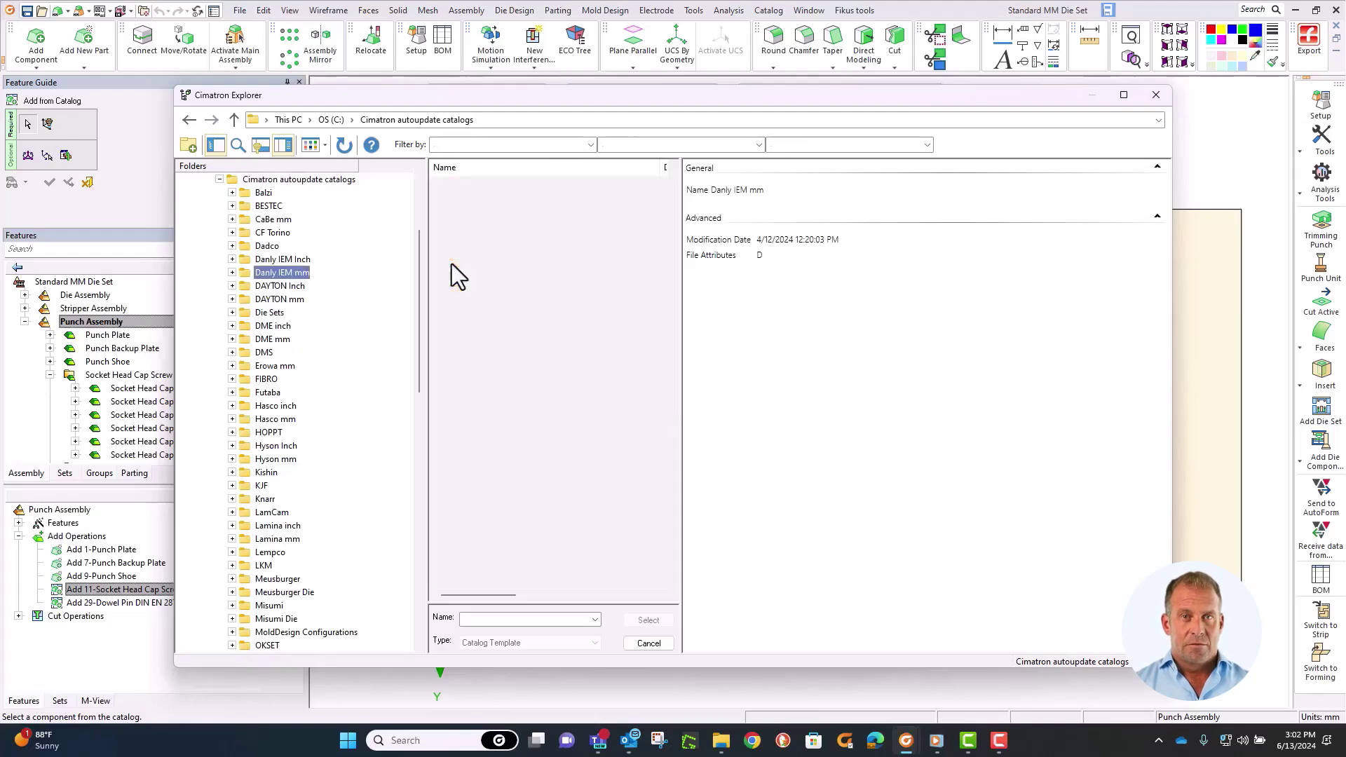
{"action": "left_click", "coordinate": [471, 262]}
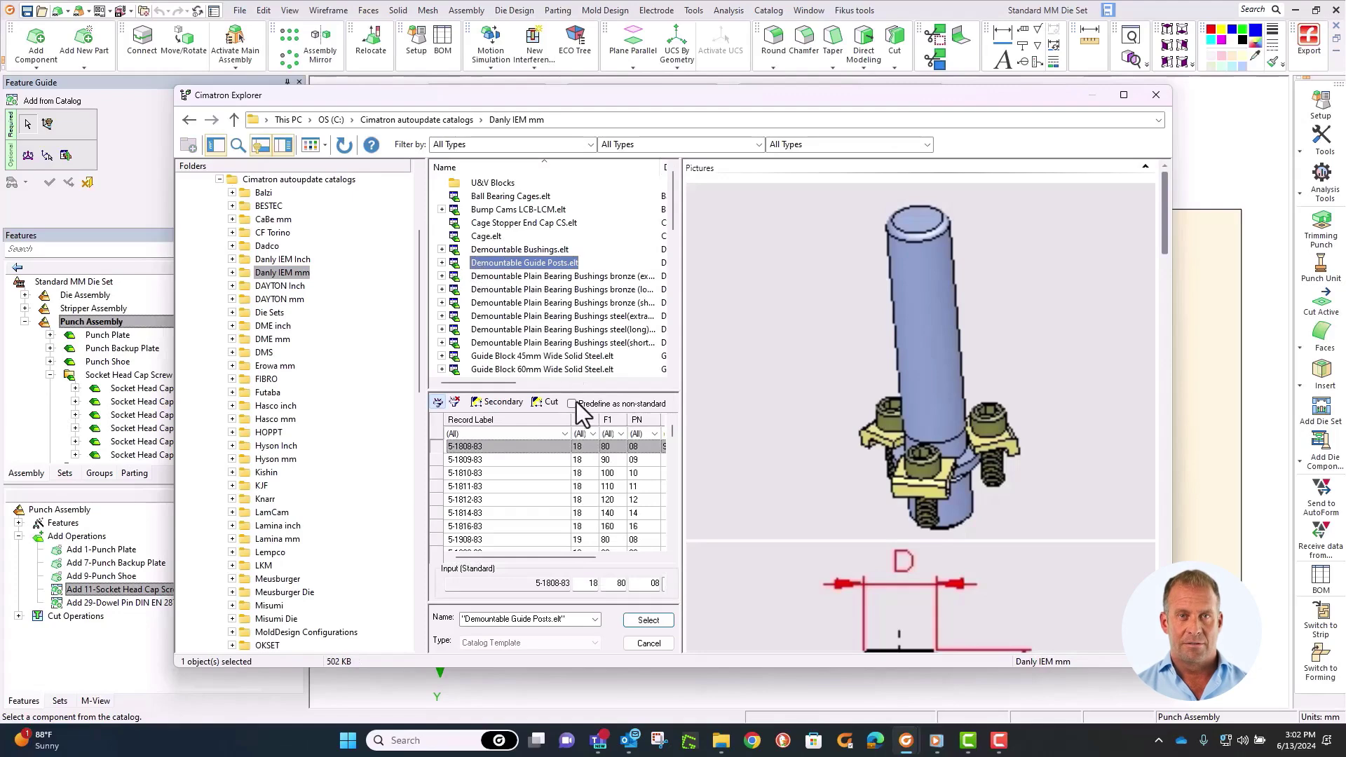
{"action": "left_click", "coordinate": [593, 435]}
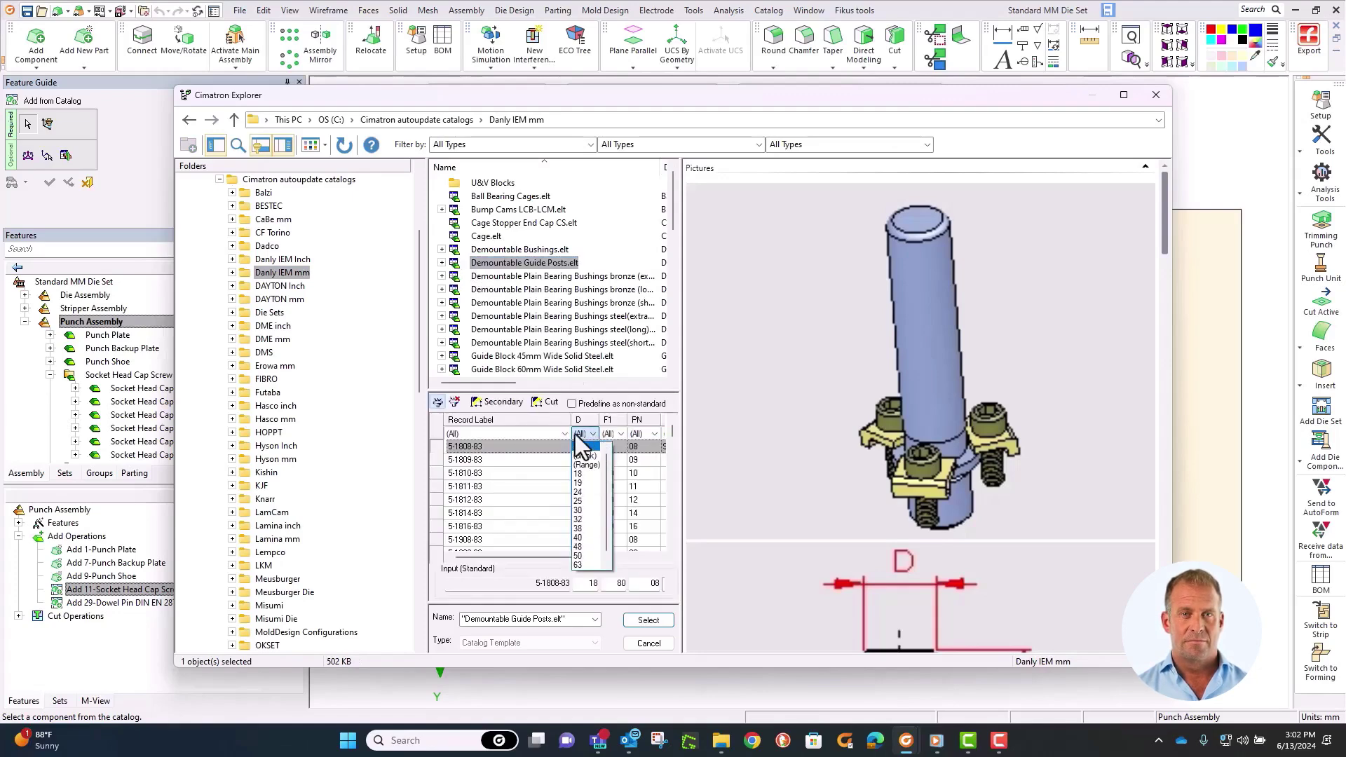
{"action": "left_click", "coordinate": [598, 538]}
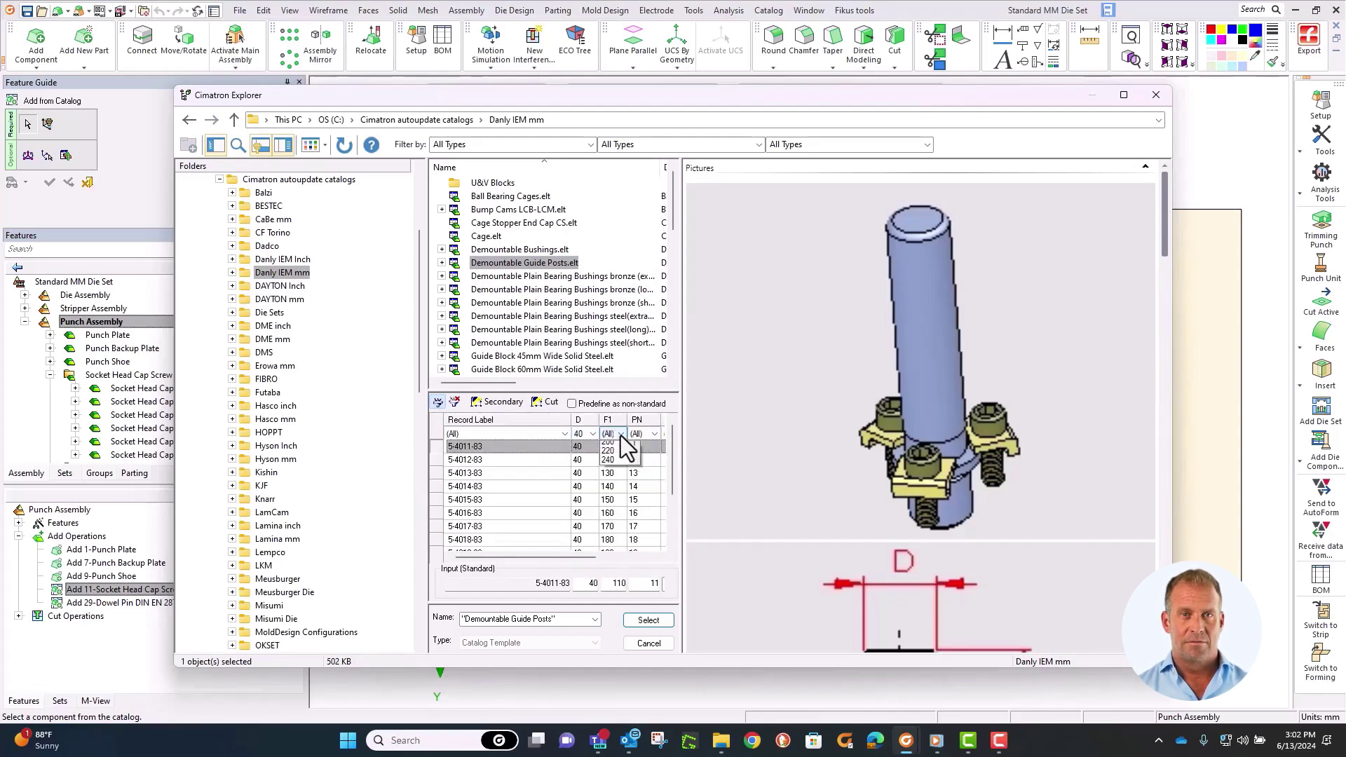
{"action": "left_click", "coordinate": [621, 434]}
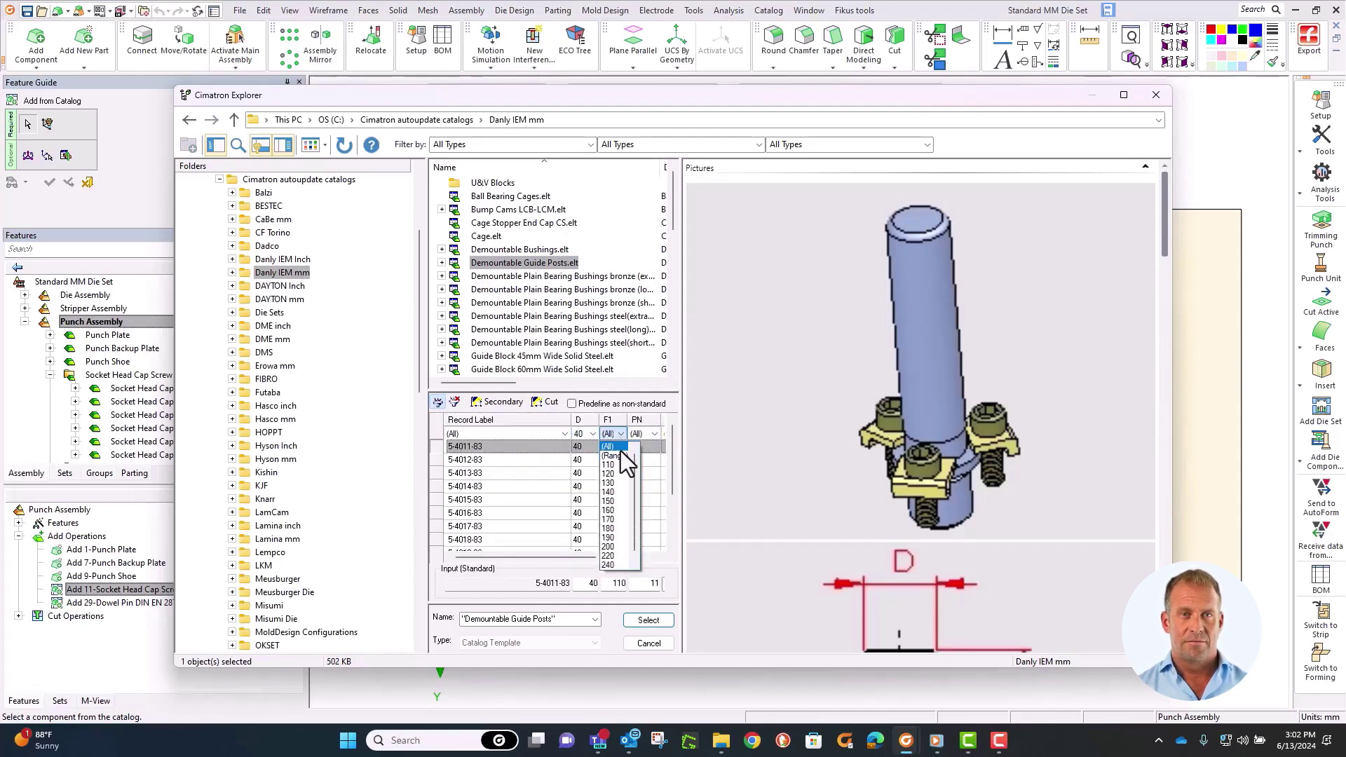
{"action": "left_click", "coordinate": [615, 530]}
{"action": "left_click", "coordinate": [645, 621]}
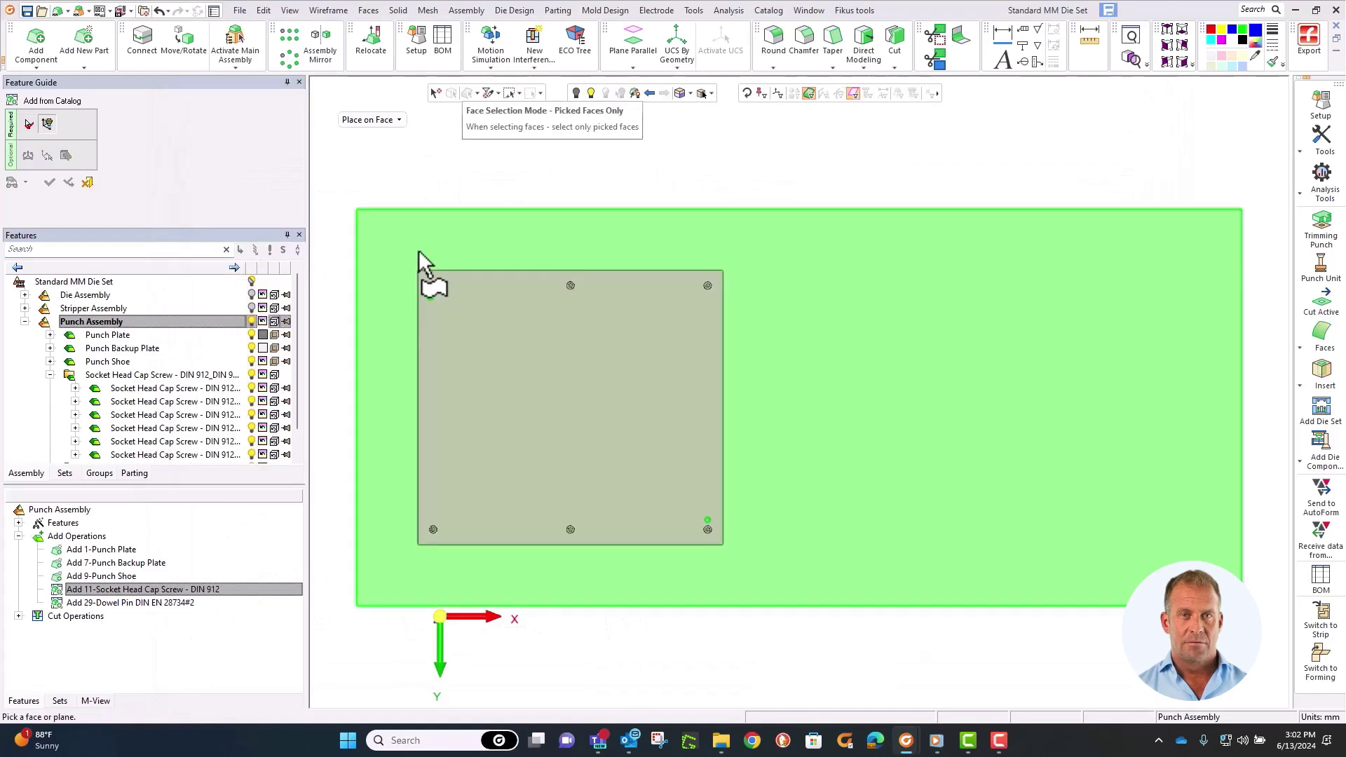
Start a sketch on the shoe face and place four guide-post points near its corners.
{"action": "left_click", "coordinate": [418, 250]}
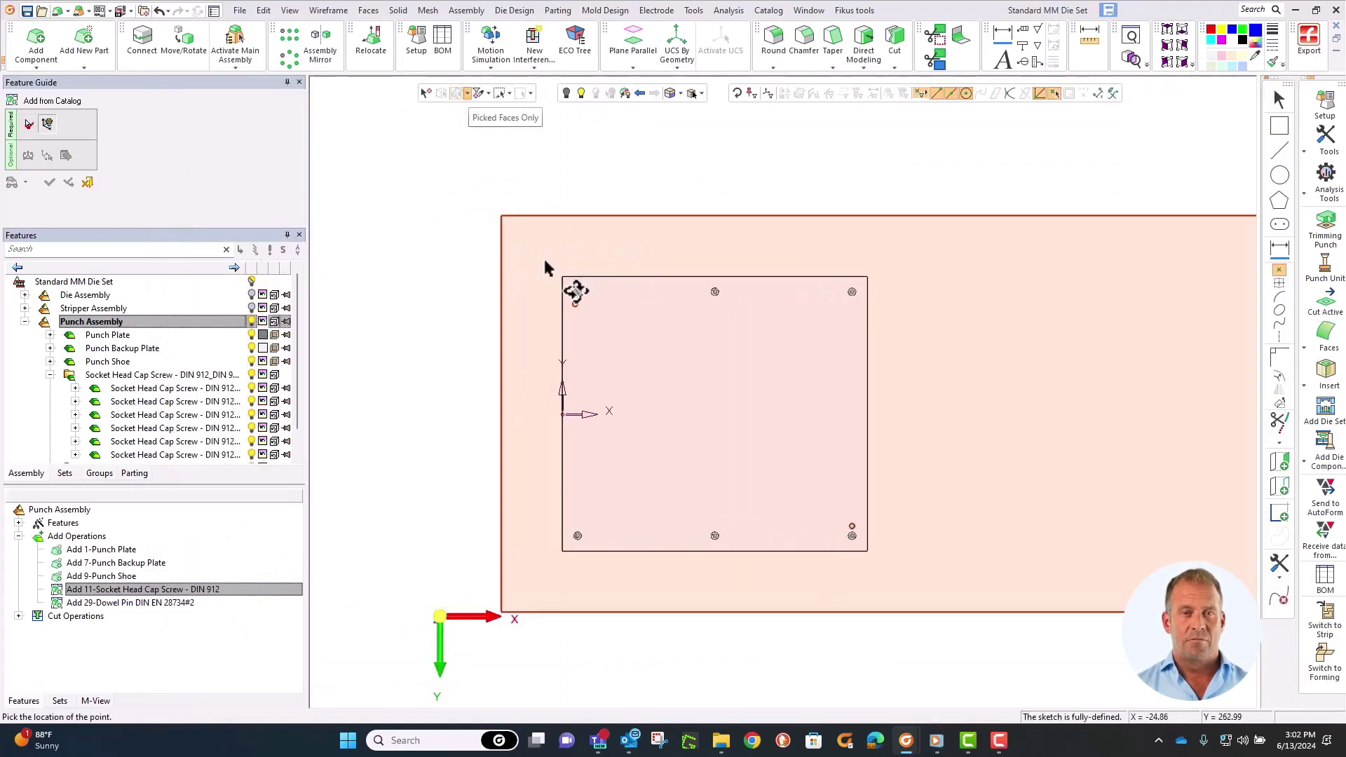
{"action": "mouse_move", "coordinate": [545, 259]}
{"action": "left_mouse_down", "text": "ctrl"}
{"action": "mouse_move", "coordinate": [537, 340]}
{"action": "mouse_move", "coordinate": [537, 271]}
{"action": "left_mouse_up", "text": "ctrl"}
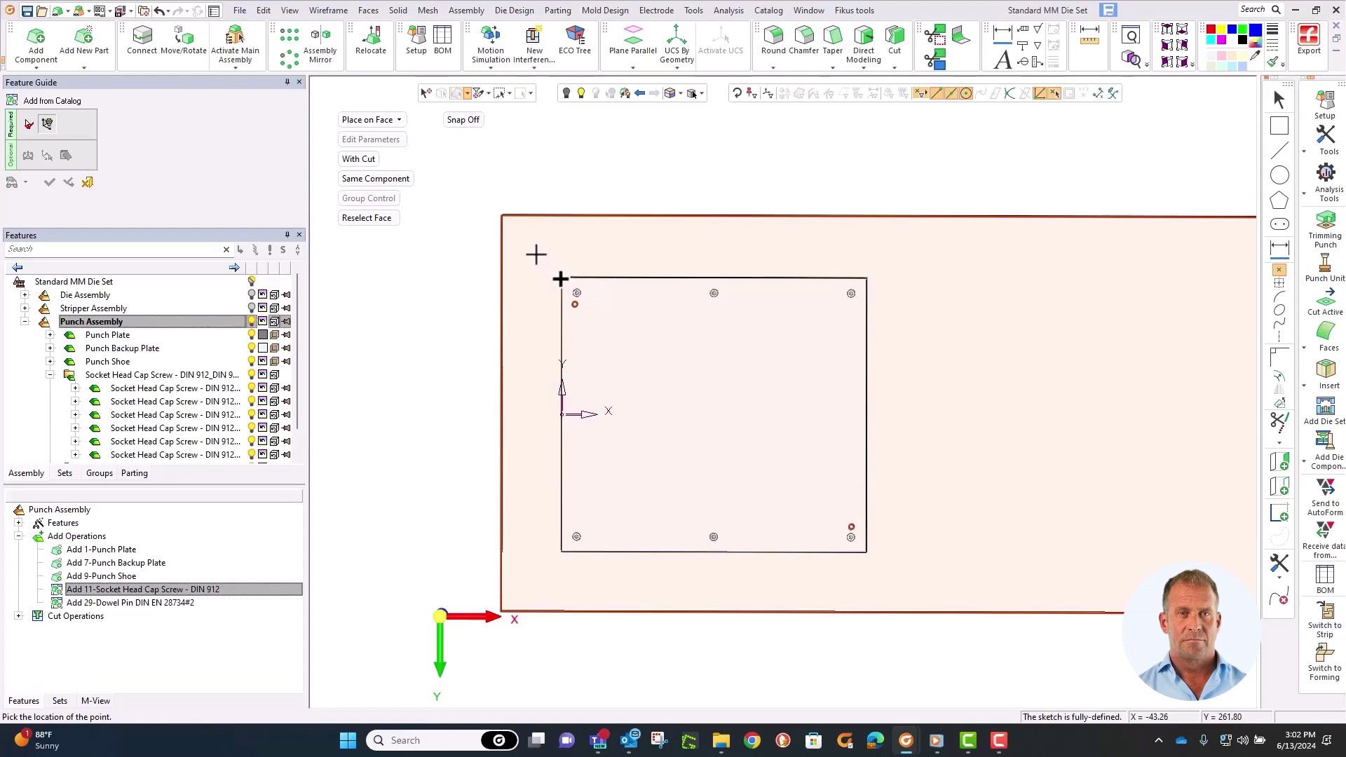
{"action": "left_click", "coordinate": [537, 252]}
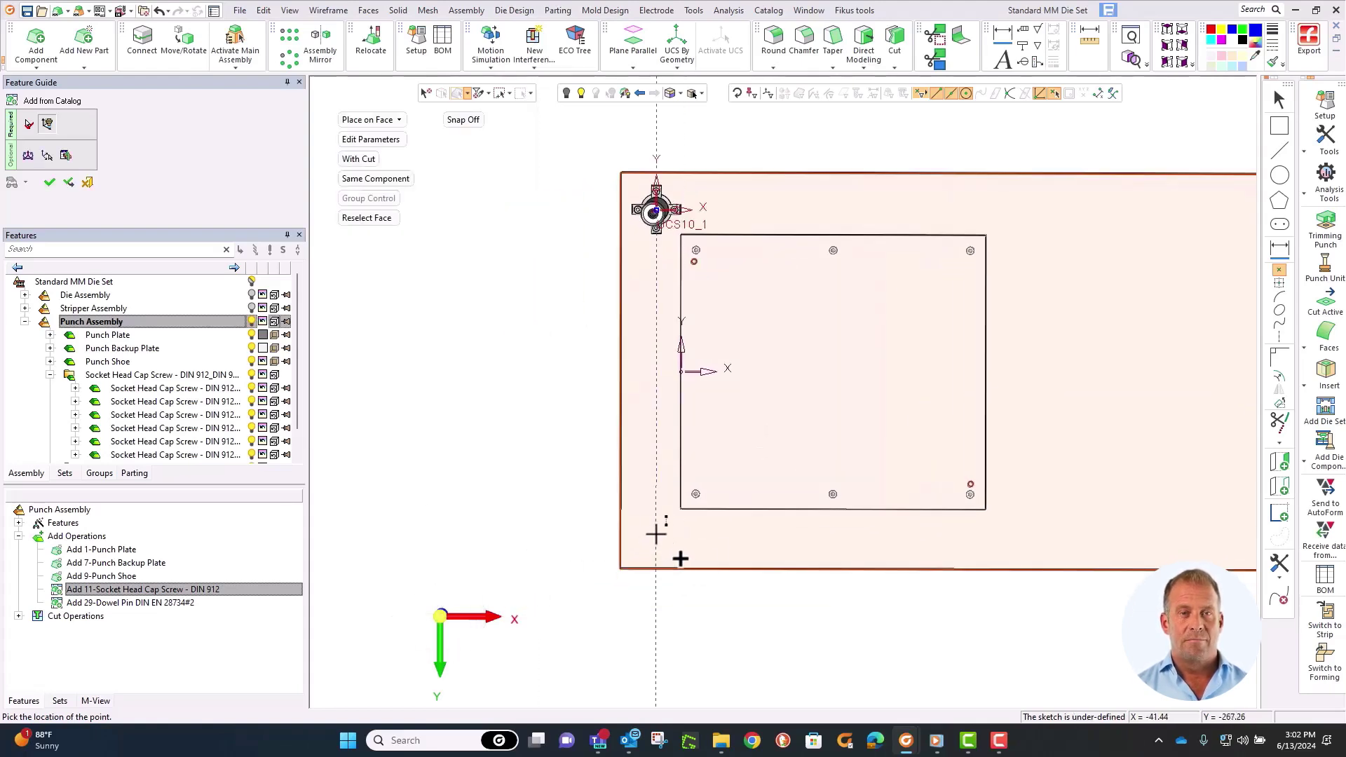
{"action": "left_click", "coordinate": [657, 537]}
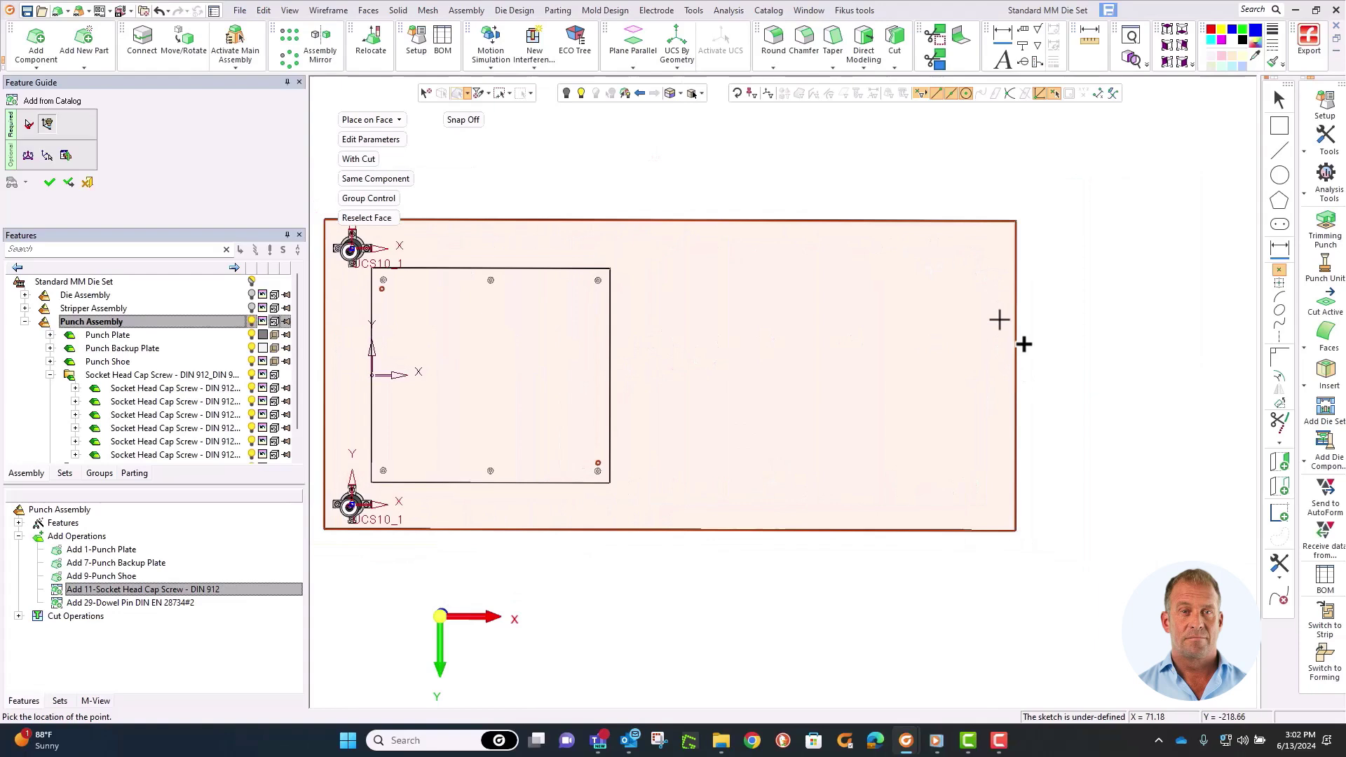
{"action": "left_click", "coordinate": [1008, 315]}
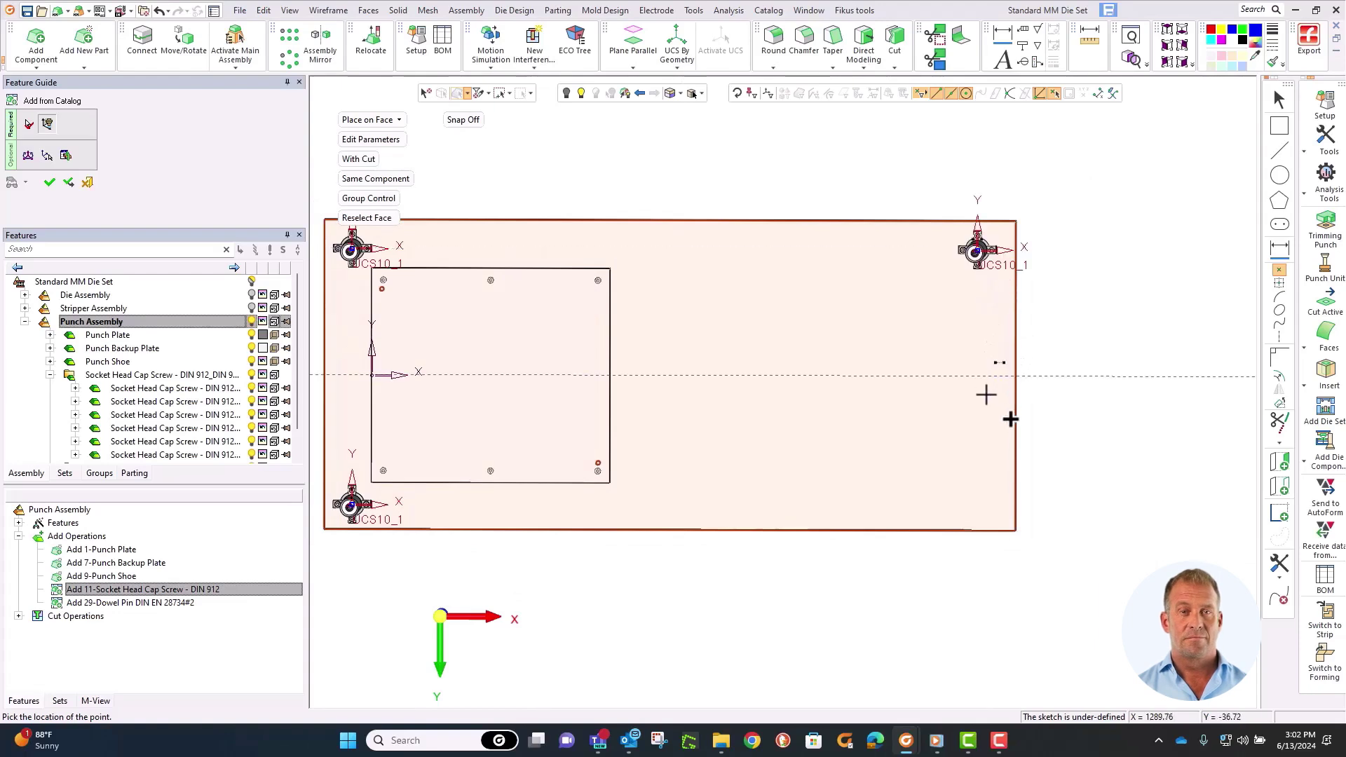
{"action": "left_click", "coordinate": [978, 505]}
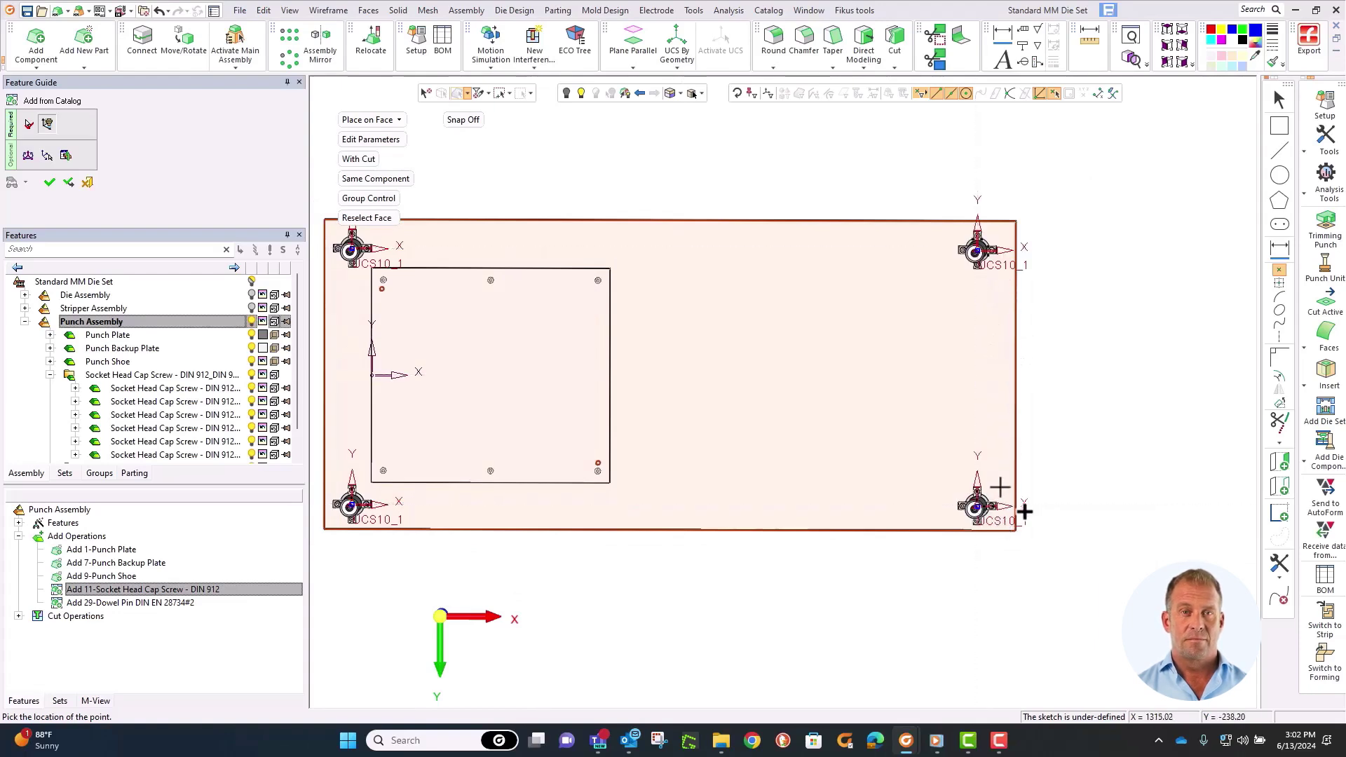
{"action": "left_click", "coordinate": [1278, 489]}
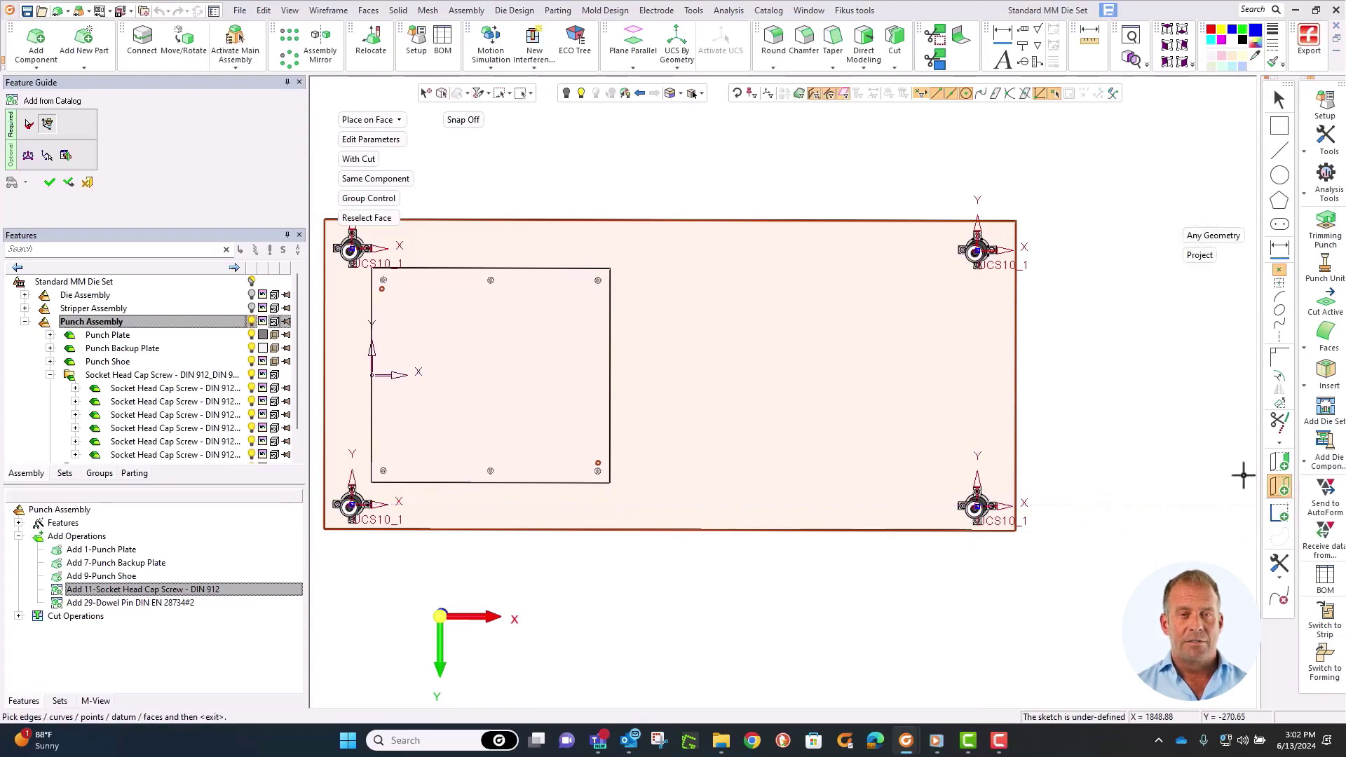
Project the plate's right edge into the guide-post sketch.
{"action": "left_click", "coordinate": [1016, 237]}
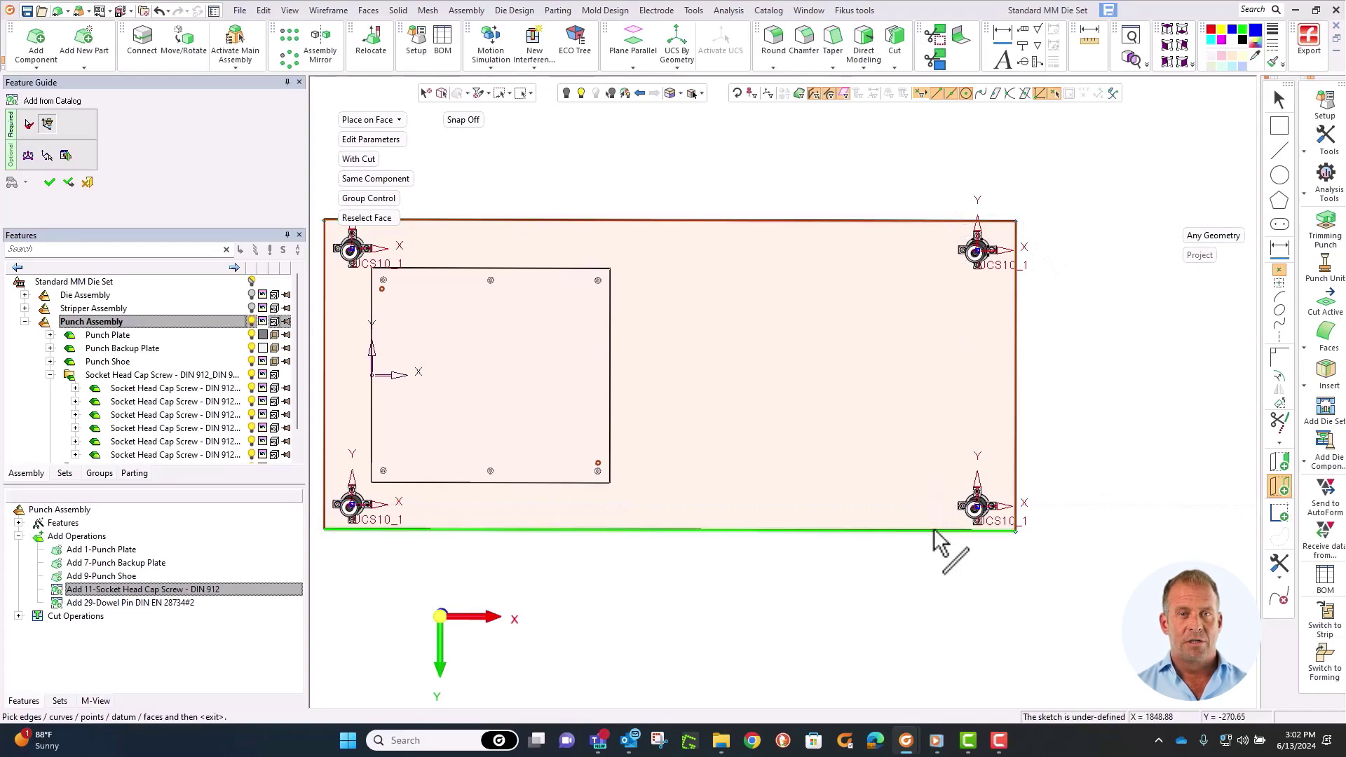
{"action": "middle_click_drag", "start_coordinate": [753, 393], "coordinate": [1023, 399]}
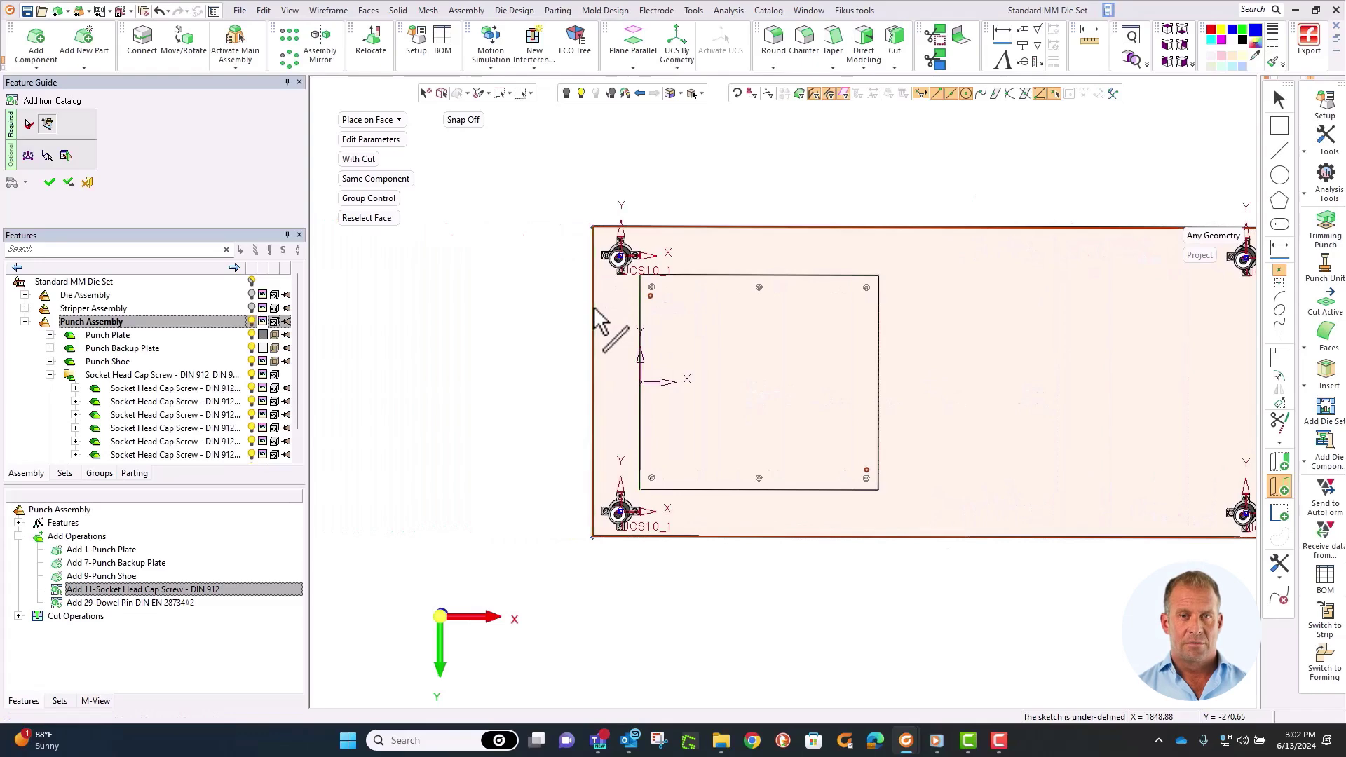
{"action": "middle_click_drag", "start_coordinate": [530, 311], "coordinate": [541, 320]}
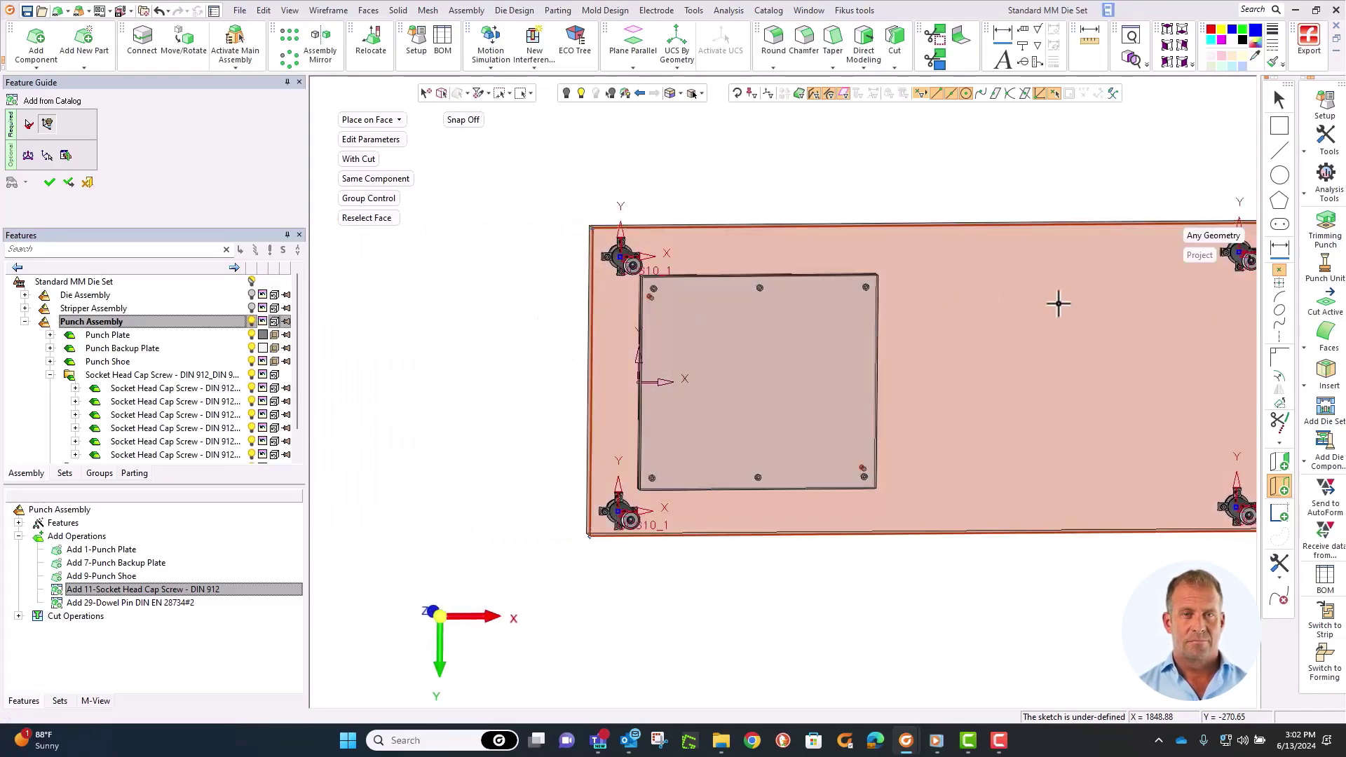
{"action": "left_click", "coordinate": [1280, 247]}
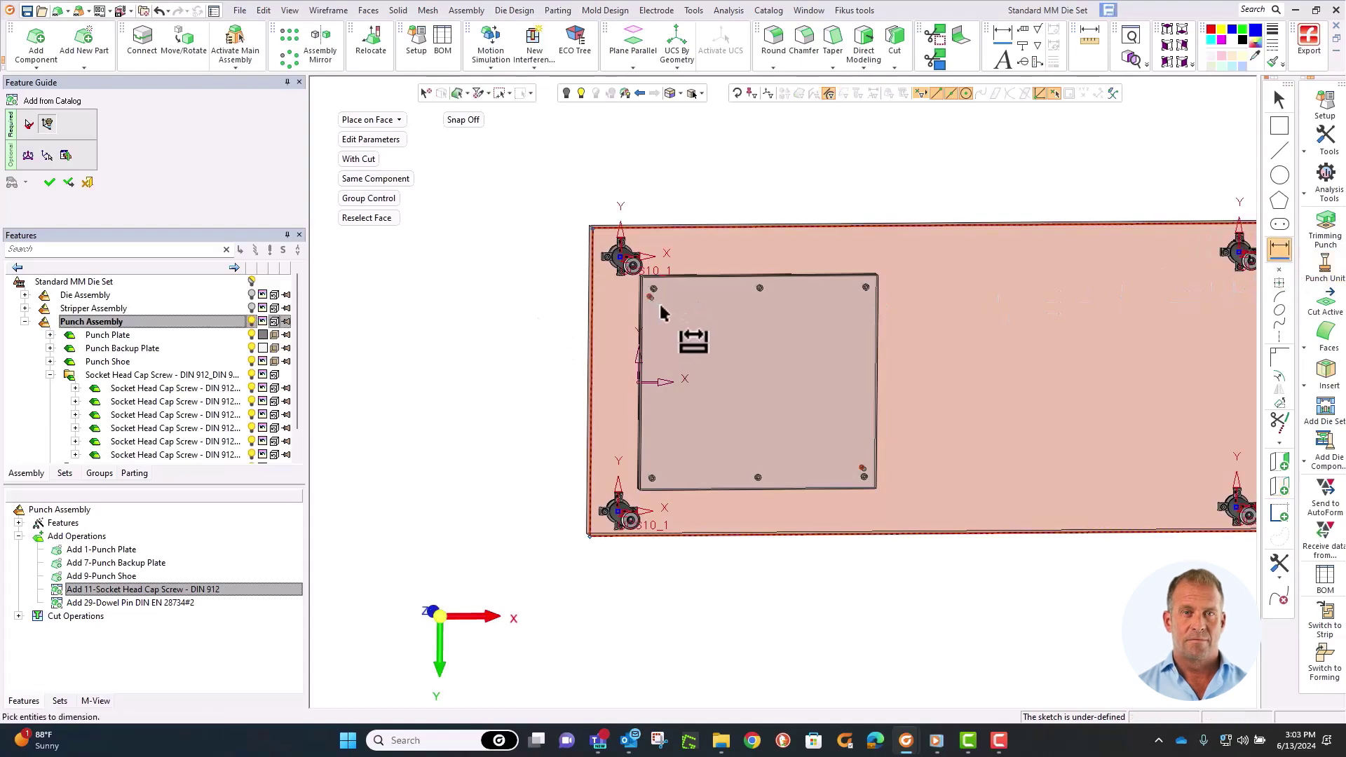
{"action": "middle_click_drag", "start_coordinate": [662, 303], "coordinate": [779, 405]}
{"action": "scroll", "coordinate": [781, 406], "scroll_direction": "up", "scroll_amount": 3}
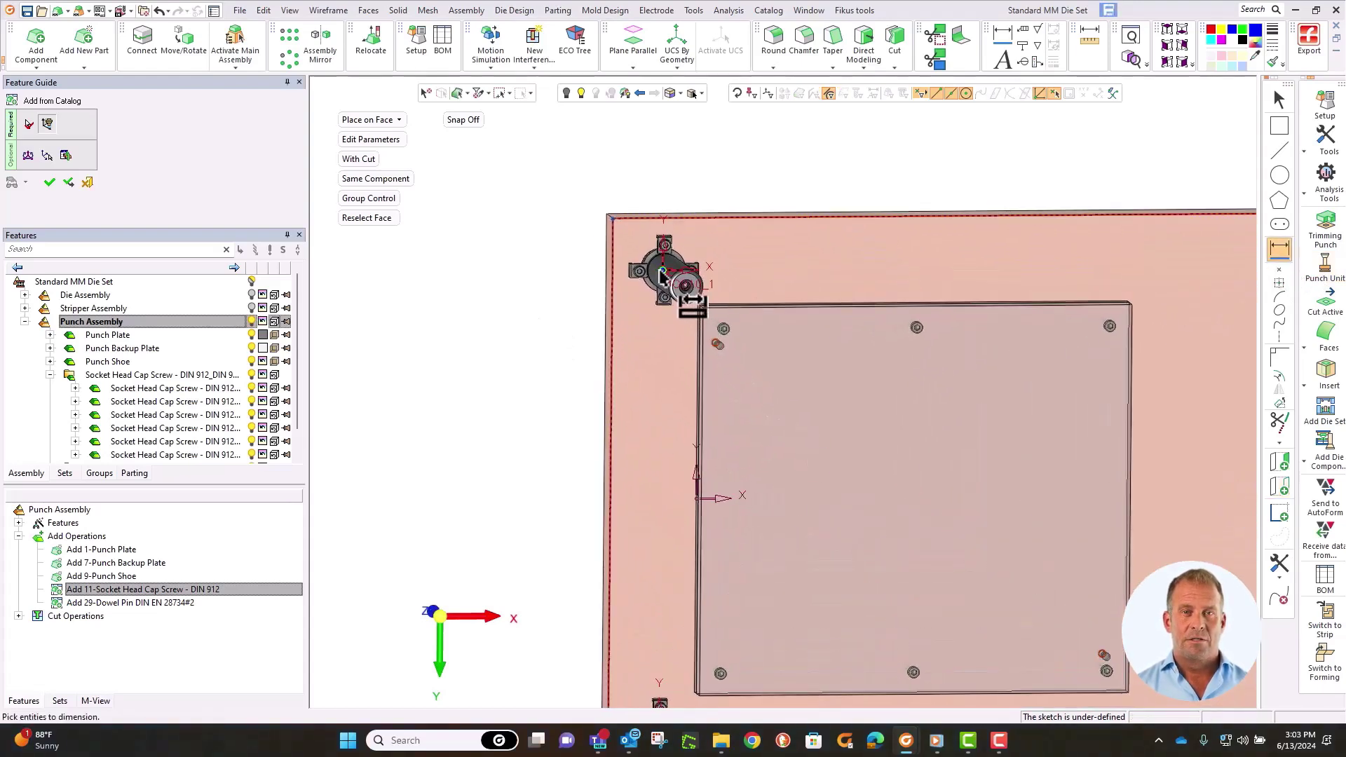
Dimension the top-left post 60 mm from the left edge (L15) and top edge (L16).
{"action": "left_click", "coordinate": [658, 273]}
{"action": "left_click", "coordinate": [613, 304]}
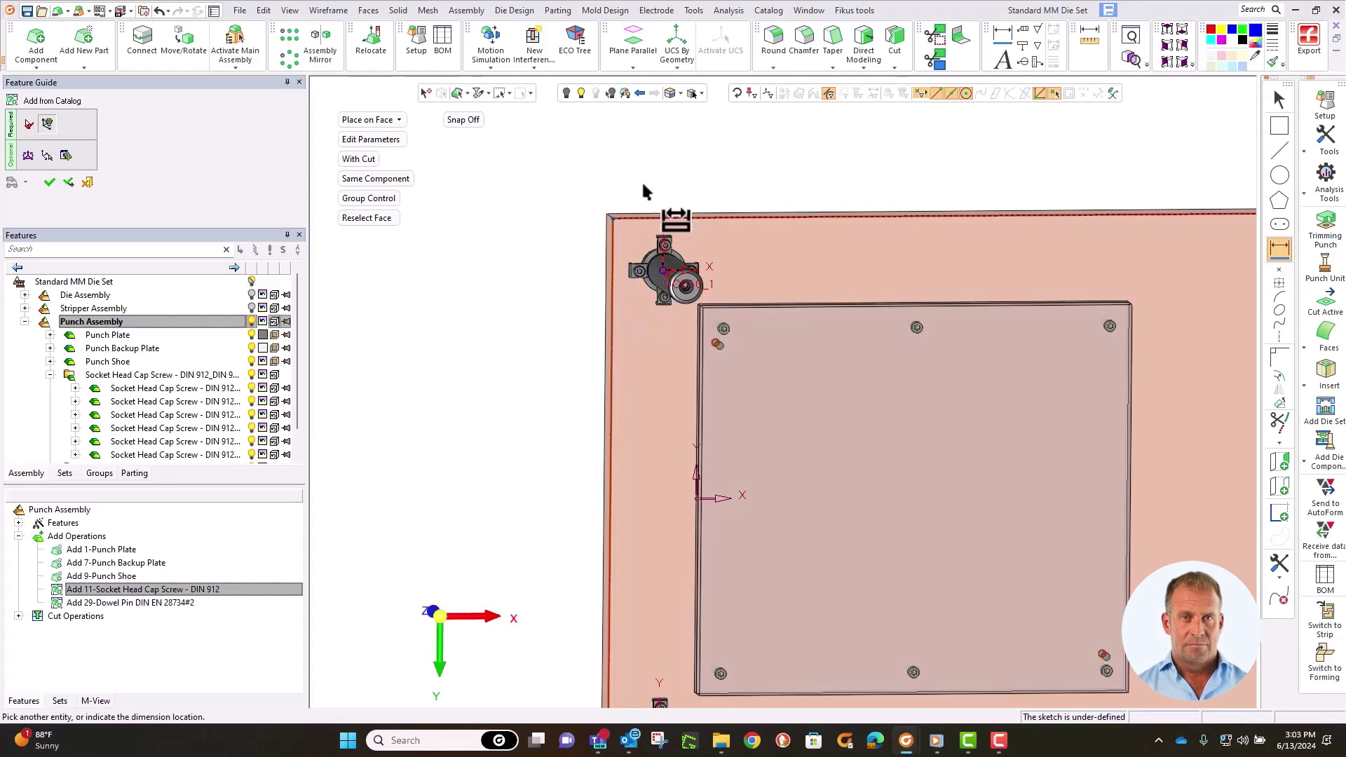
{"action": "left_click", "coordinate": [642, 185]}
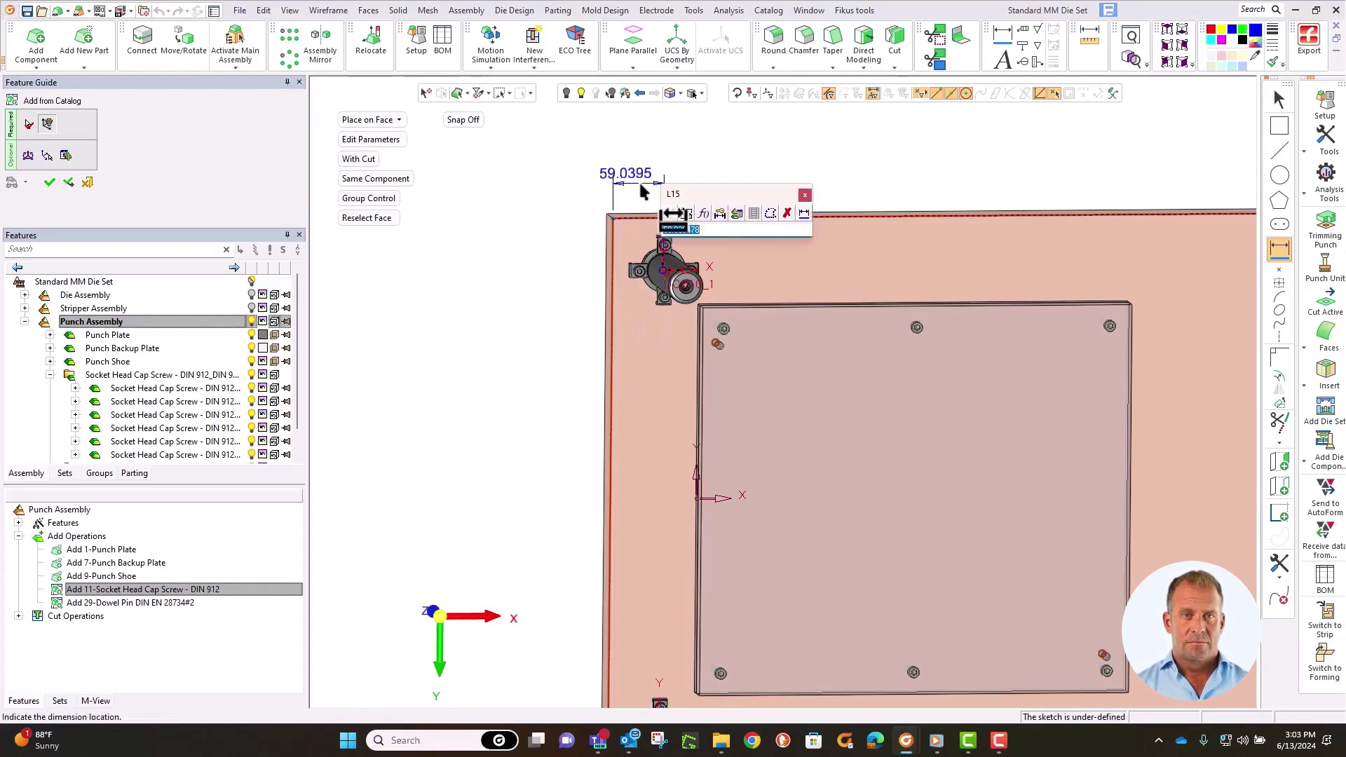
{"action": "type", "text": "80"}
{"action": "key", "text": "Return"}
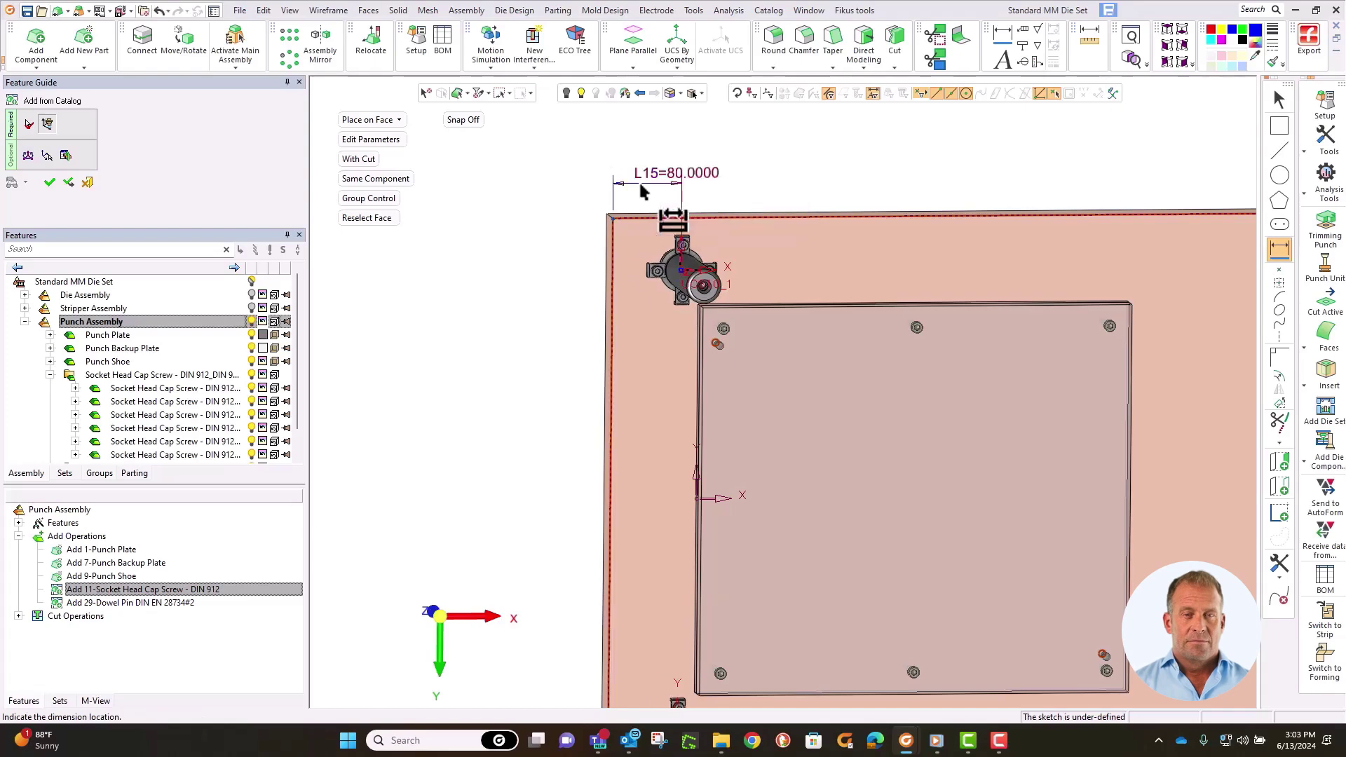
{"action": "left_click", "coordinate": [641, 191]}
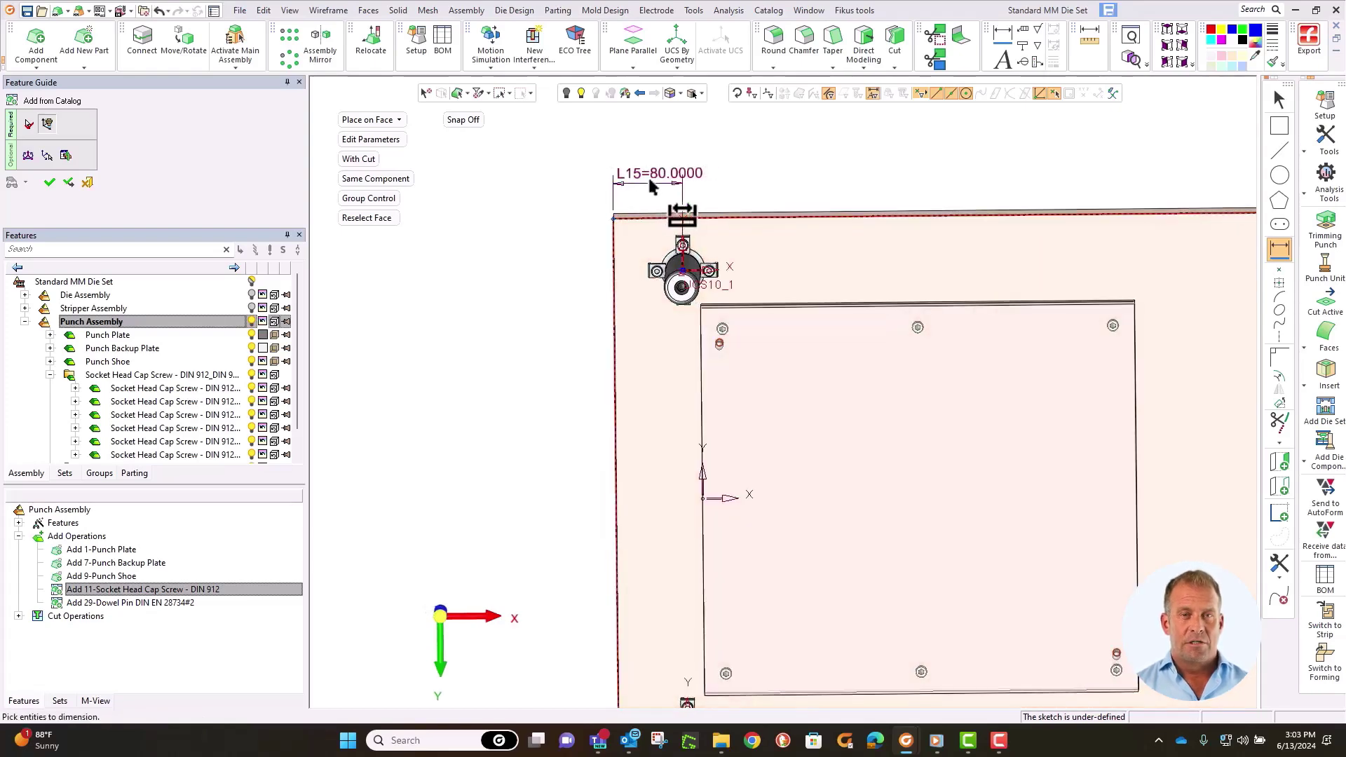
{"action": "left_click", "coordinate": [657, 182]}
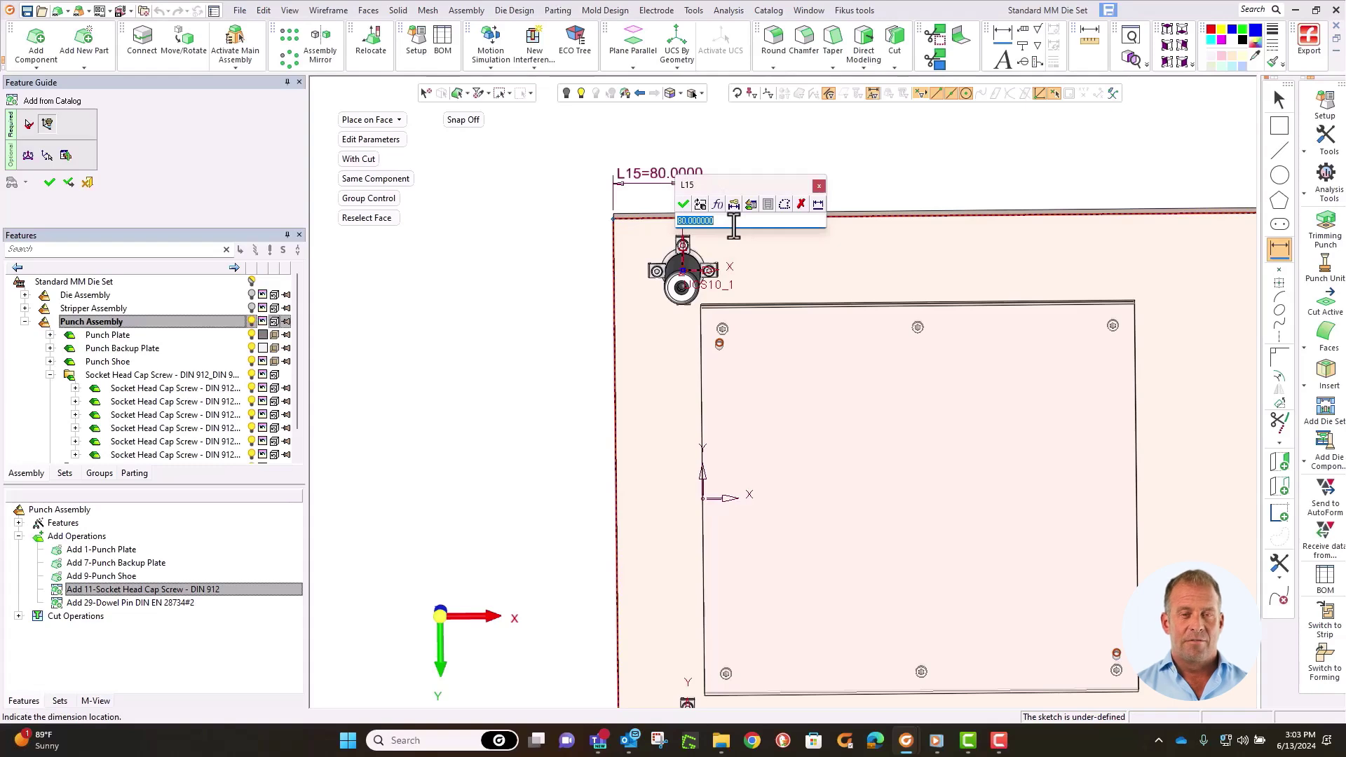
{"action": "type", "text": "60"}
{"action": "key", "text": "Return"}
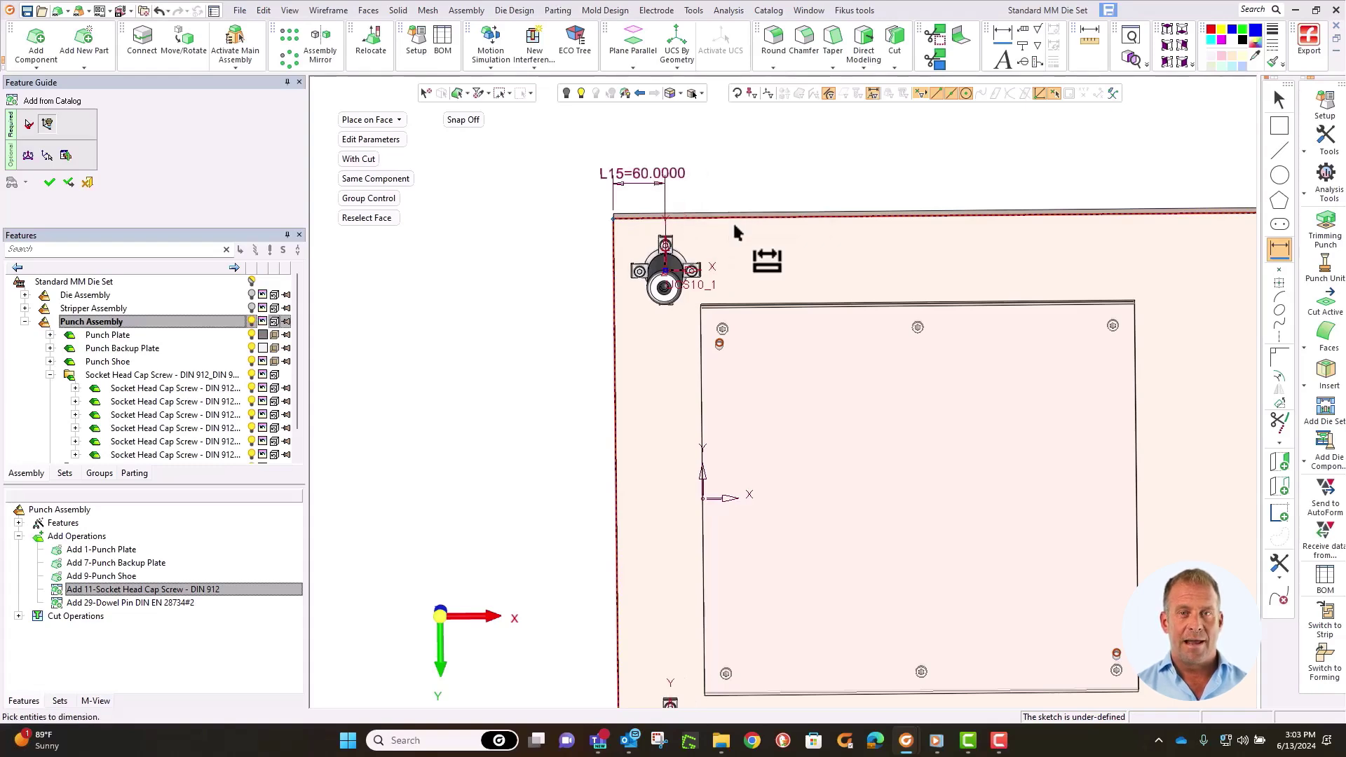
{"action": "left_click", "coordinate": [742, 221]}
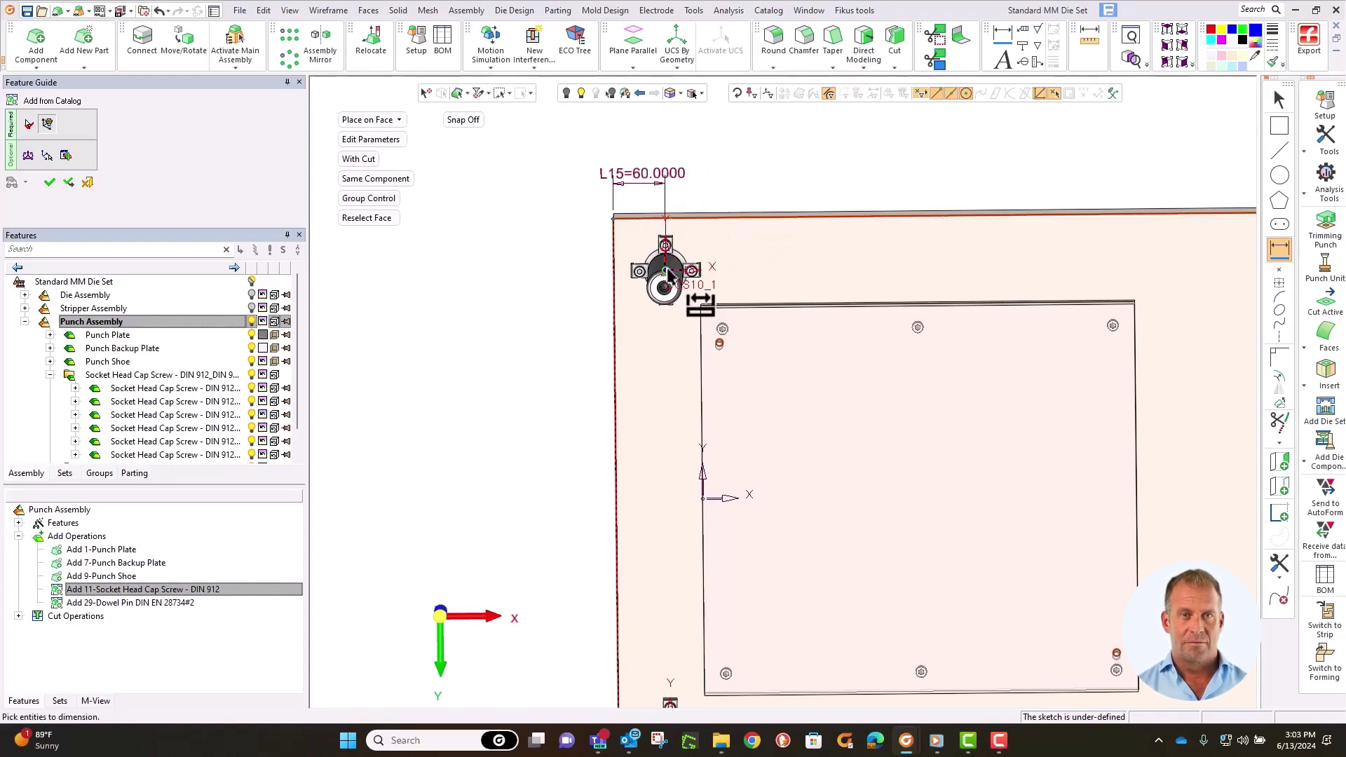
{"action": "left_click", "coordinate": [667, 271]}
{"action": "left_click", "coordinate": [568, 256]}
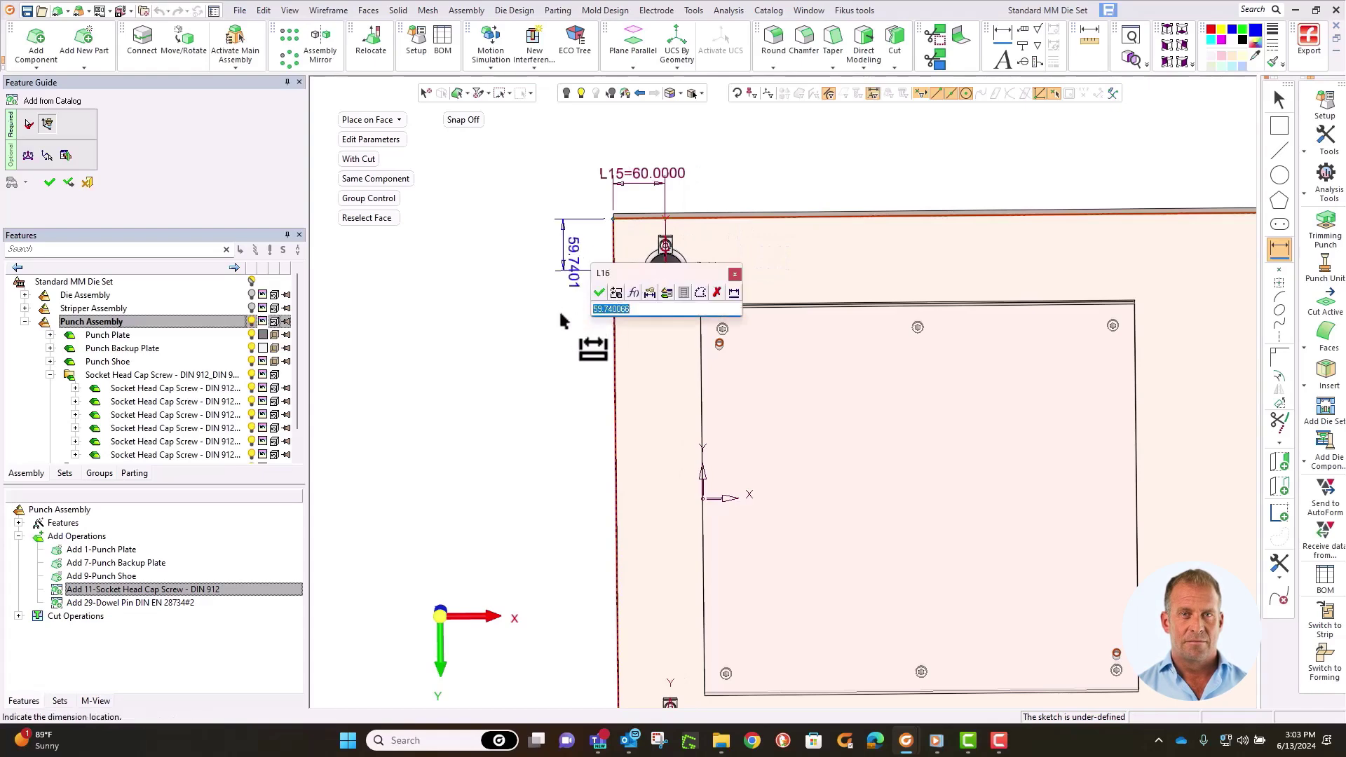
{"action": "type", "text": "60"}
{"action": "key", "text": "Return"}
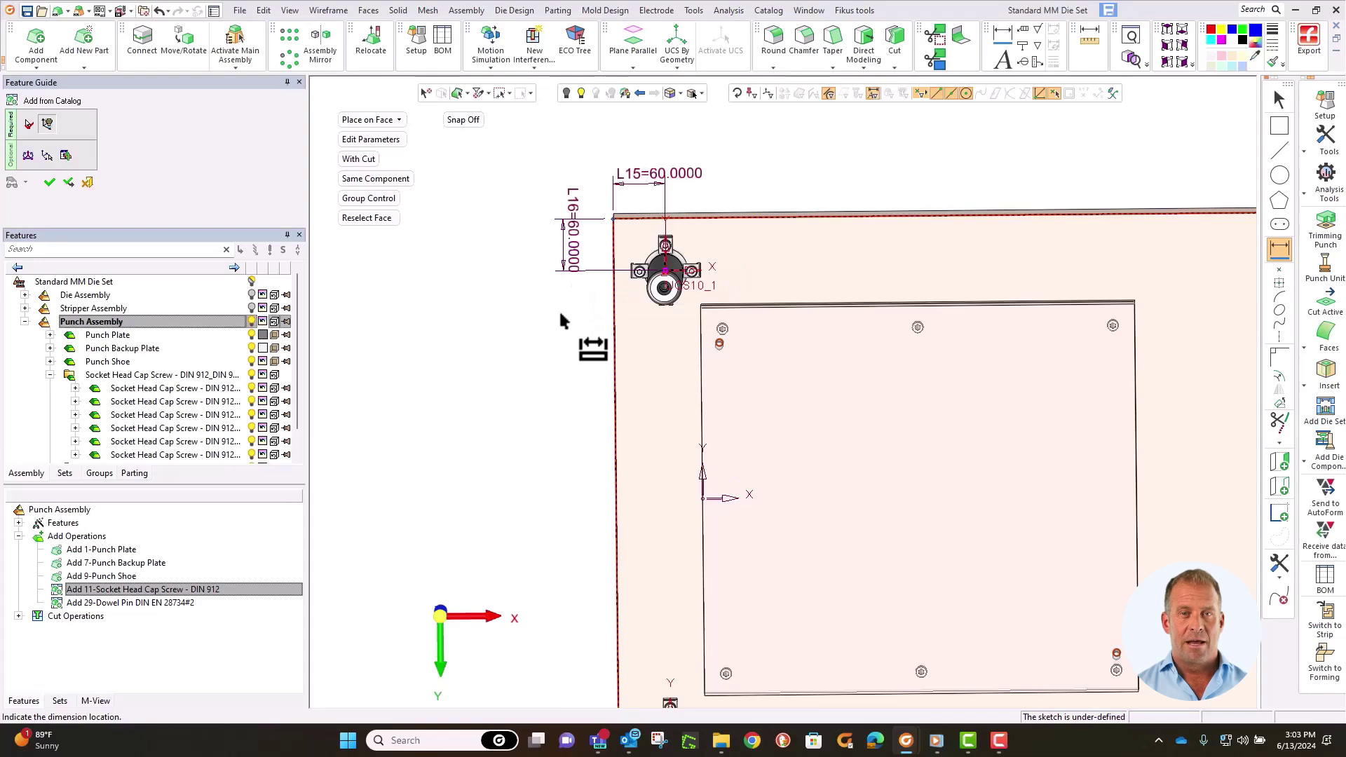
Dimension the lower-left post 60 mm from the plate's bottom edge (L18).
{"action": "scroll", "coordinate": [701, 392], "scroll_direction": "down", "scroll_amount": 2}
{"action": "middle_click_drag", "start_coordinate": [742, 406], "coordinate": [761, 239], "text": "ctrl"}
{"action": "right_click_drag", "start_coordinate": [714, 669], "coordinate": [708, 484], "text": "ctrl"}
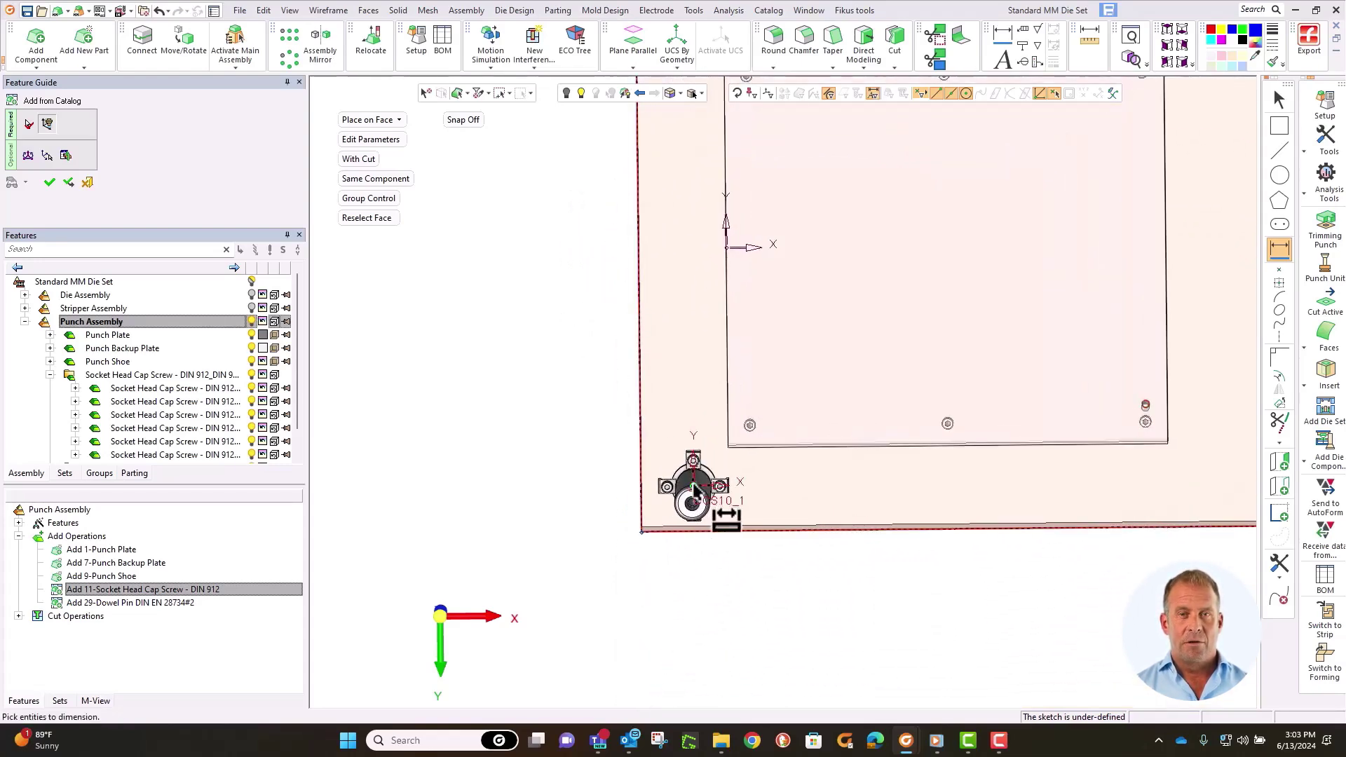
{"action": "left_click", "coordinate": [692, 484]}
{"action": "left_click", "coordinate": [641, 464]}
{"action": "left_click", "coordinate": [601, 481]}
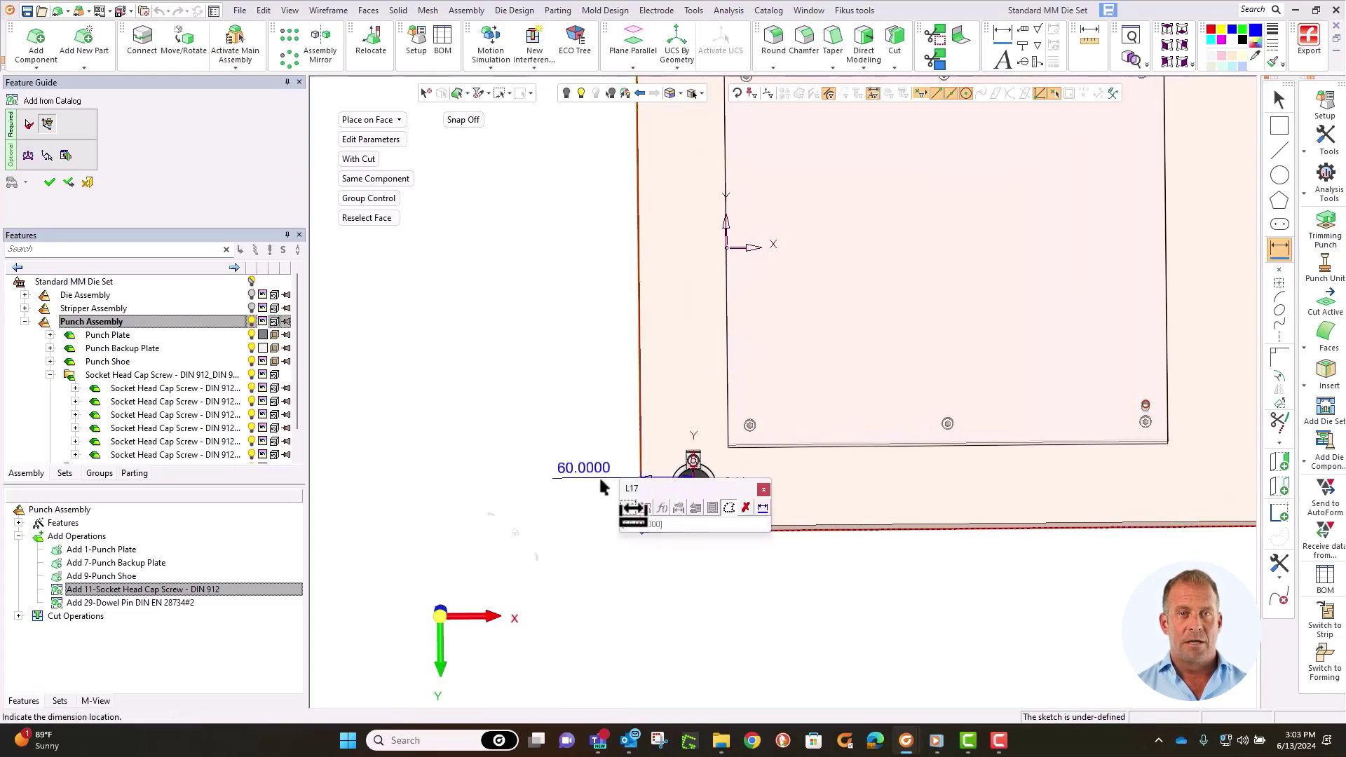
{"action": "left_click", "coordinate": [749, 509]}
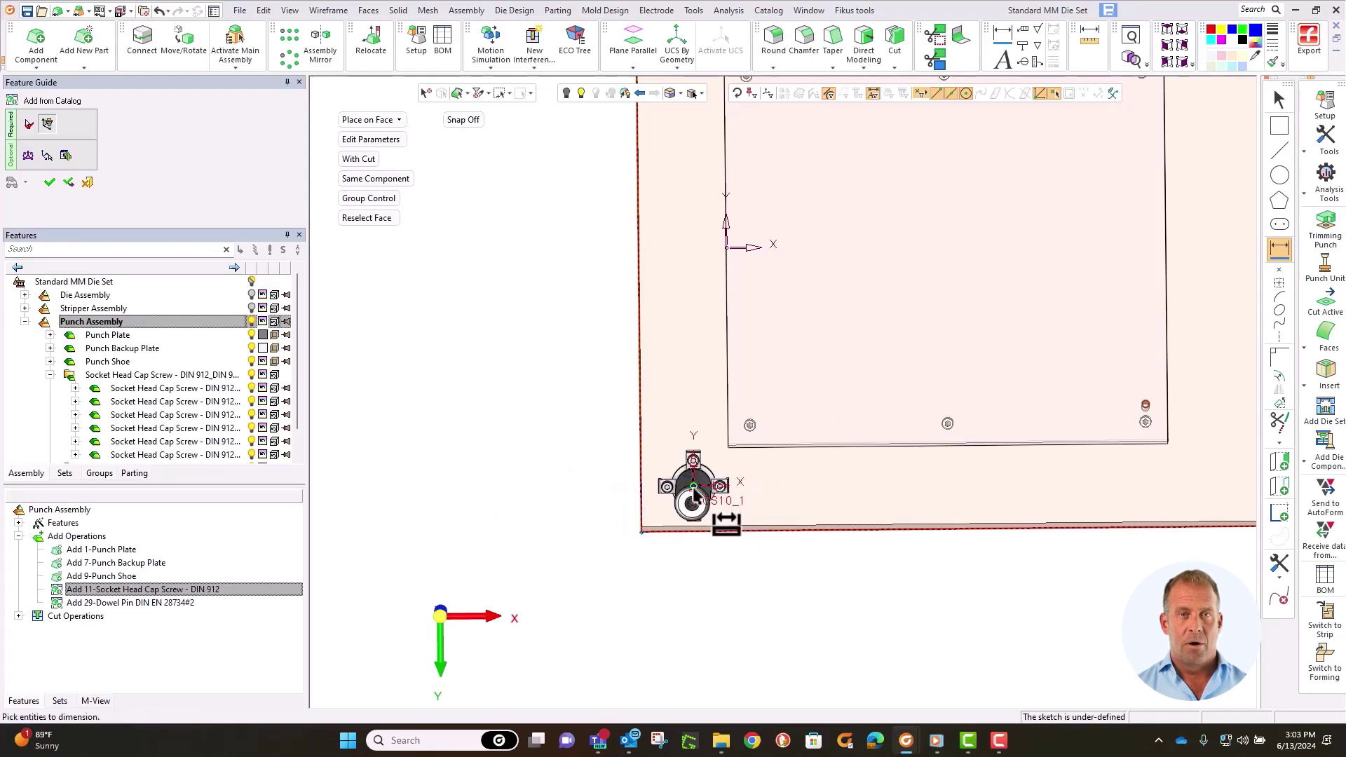
{"action": "left_click", "coordinate": [694, 489]}
{"action": "left_click", "coordinate": [691, 531]}
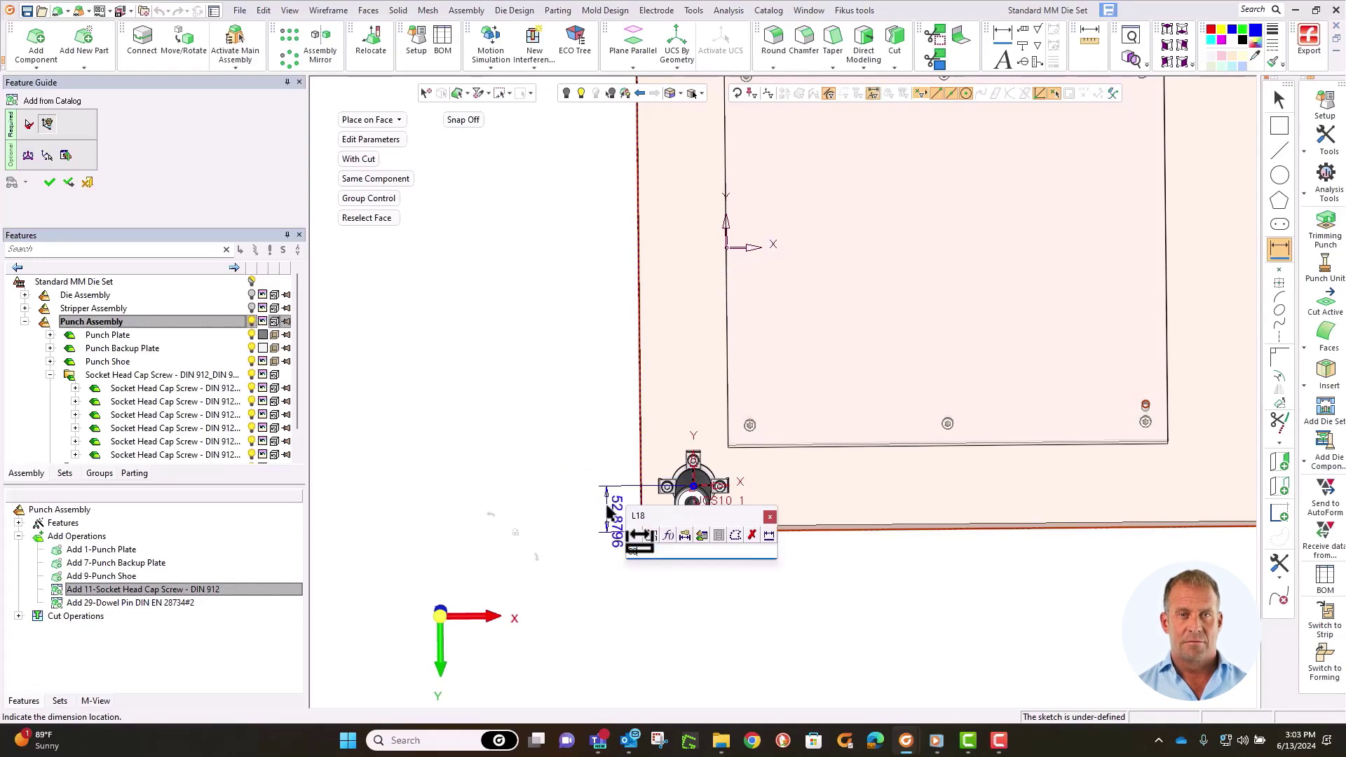
{"action": "key", "text": "Return"}
Dimension the top-right post 60 mm from the plate's right edge (L19).
{"action": "right_click_drag", "start_coordinate": [766, 324], "coordinate": [762, 520], "text": "ctrl"}
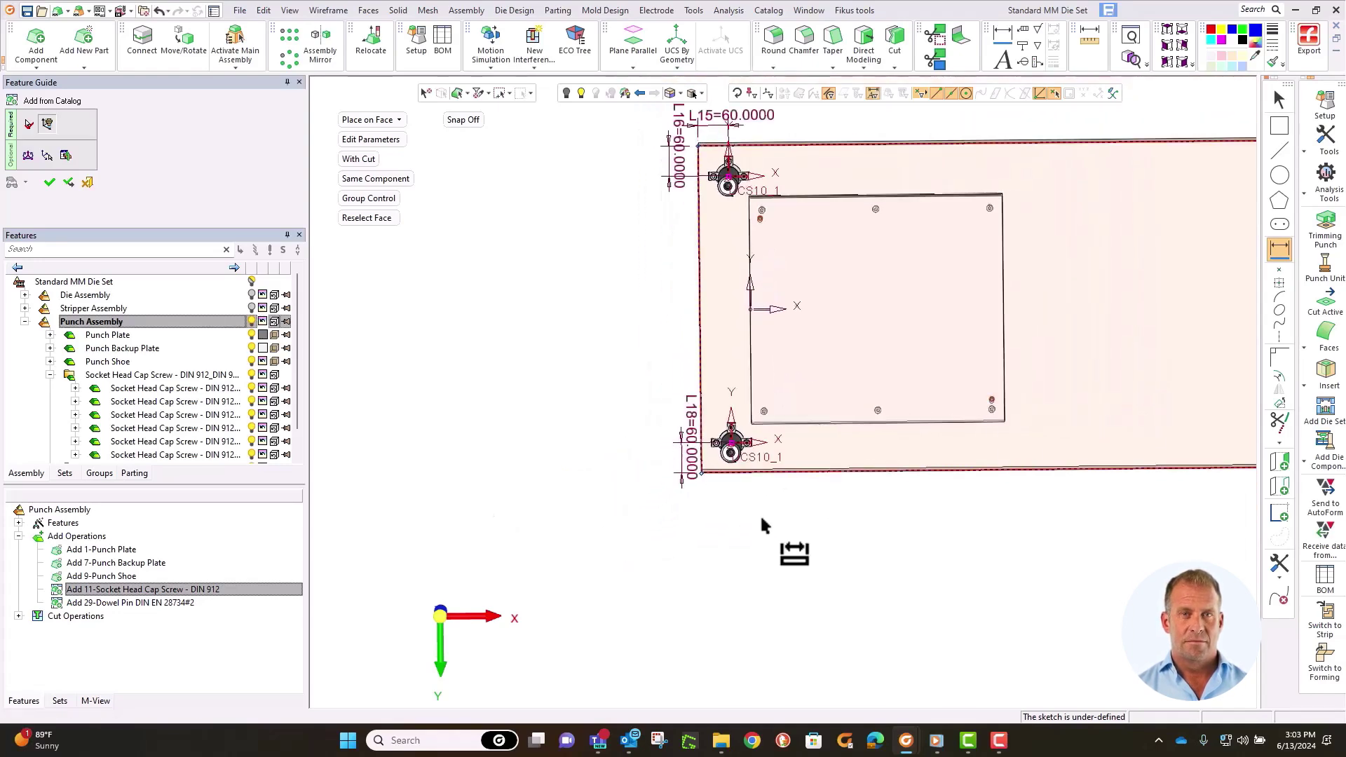
{"action": "middle_click_drag", "start_coordinate": [964, 423], "coordinate": [617, 468], "text": "ctrl"}
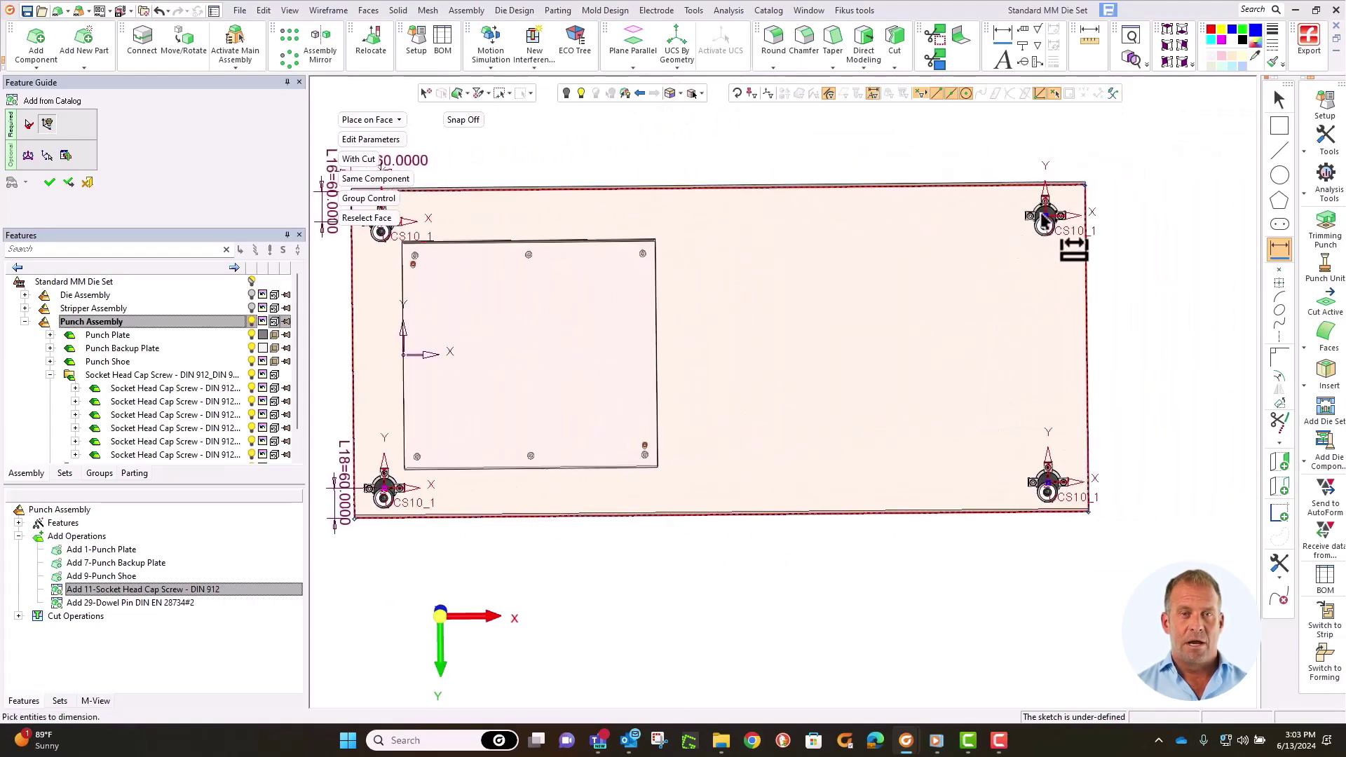
{"action": "left_click", "coordinate": [1085, 223]}
{"action": "left_click", "coordinate": [1067, 162]}
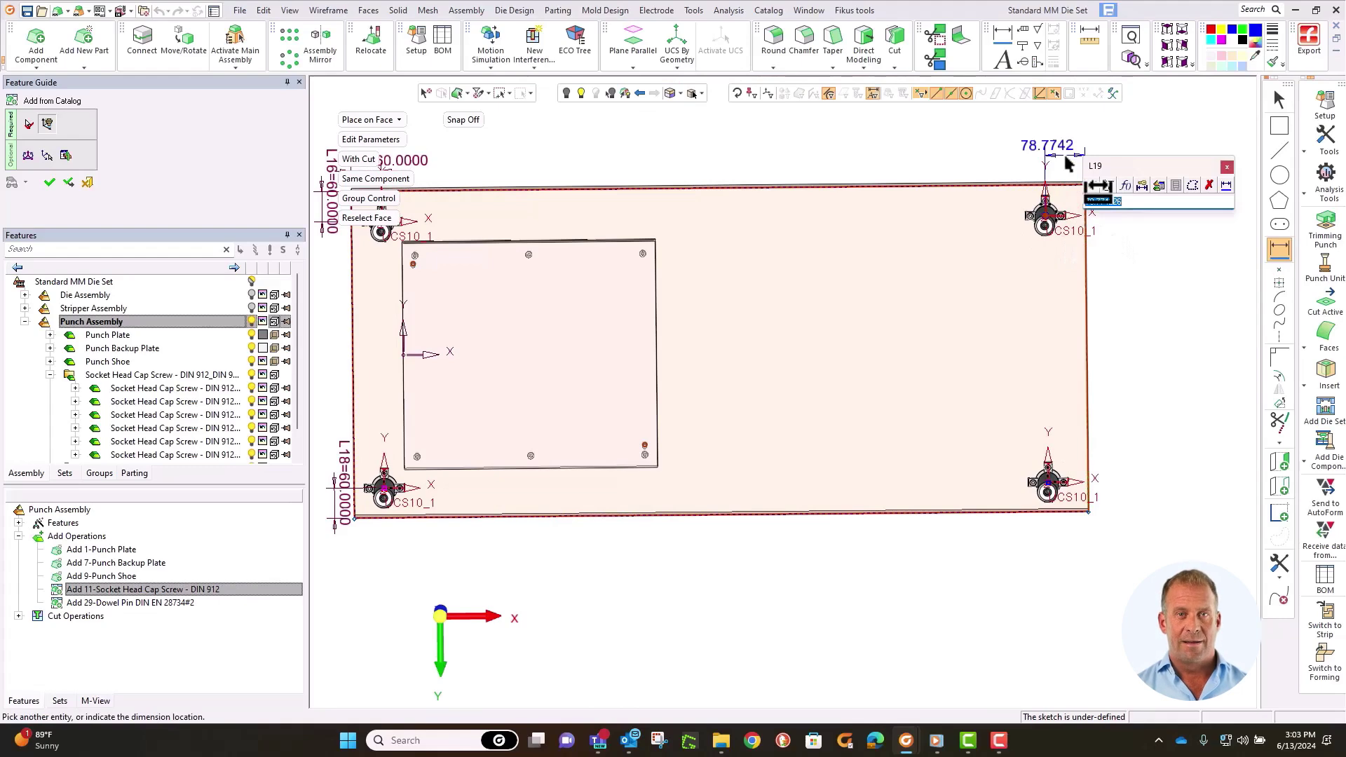
{"action": "type", "text": "60"}
{"action": "key", "text": "Return"}
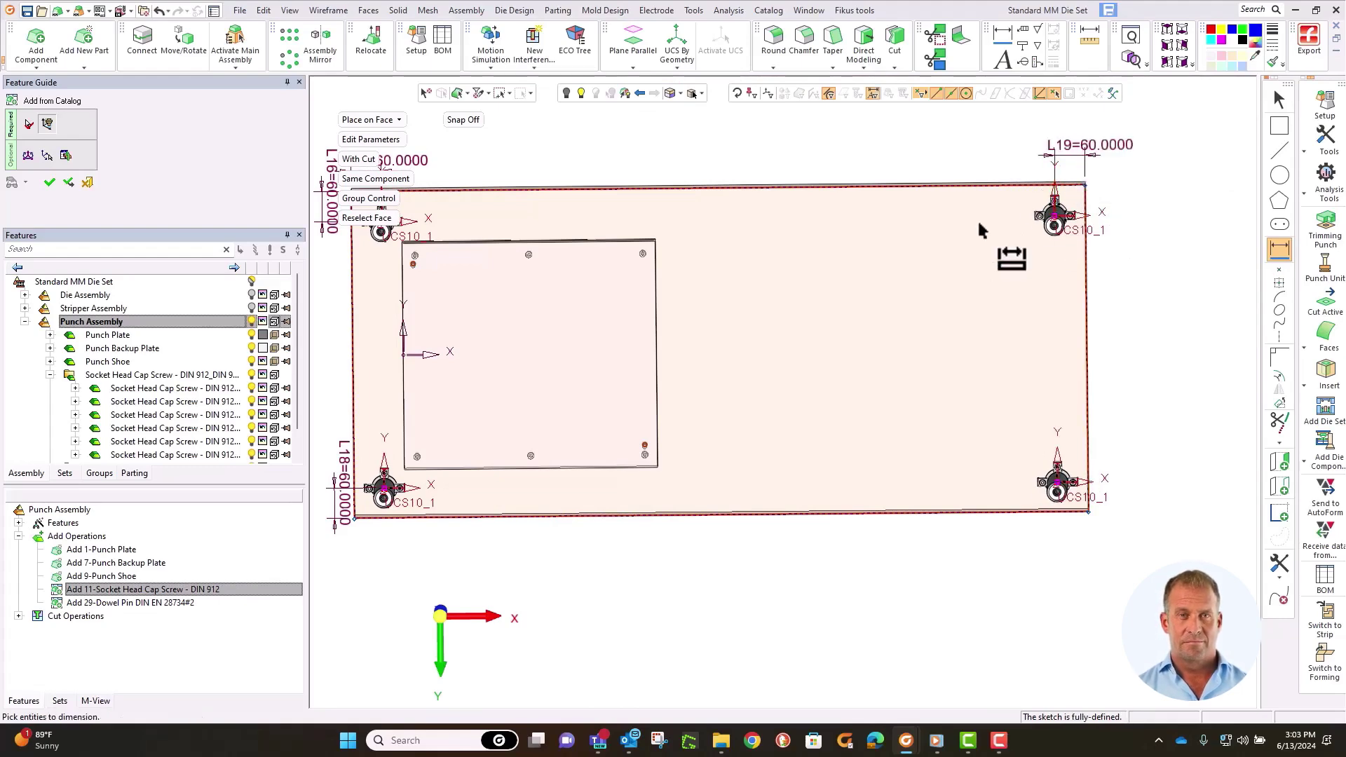
Switch the guide posts from Same Component to Different Components.
{"action": "middle_click_drag", "start_coordinate": [665, 344], "coordinate": [1004, 448], "text": "ctrl"}
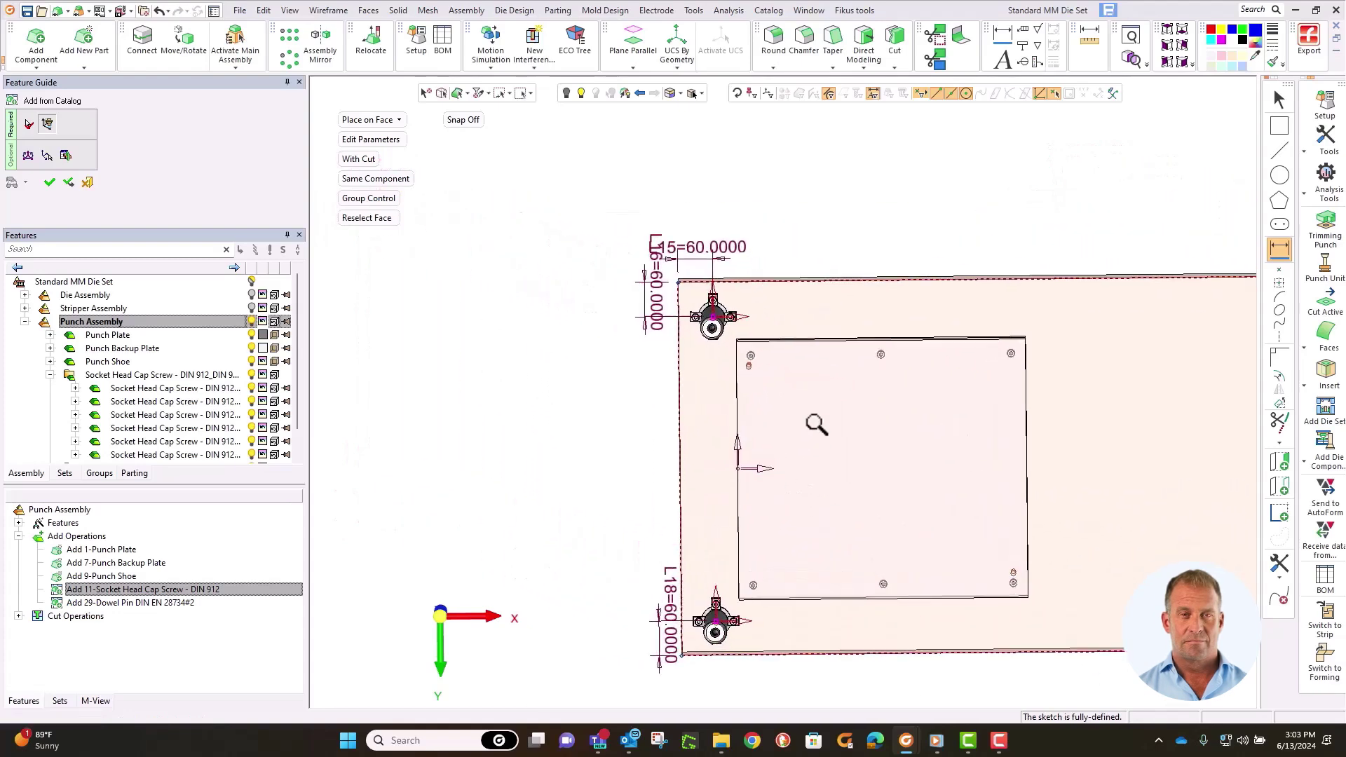
{"action": "scroll", "coordinate": [811, 424], "scroll_direction": "up", "scroll_amount": 3}
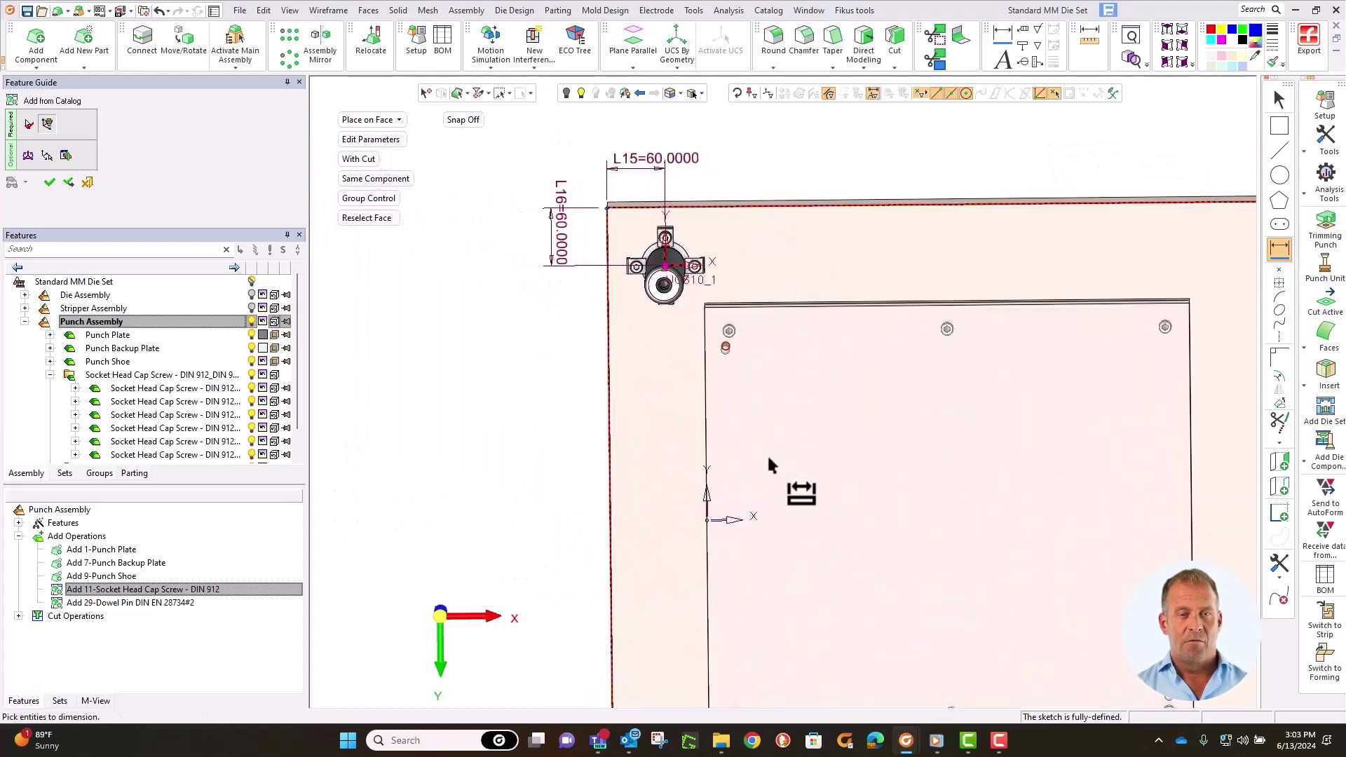
{"action": "middle_click_drag", "start_coordinate": [796, 298], "coordinate": [830, 144]}
{"action": "middle_click_drag", "start_coordinate": [831, 426], "coordinate": [883, 237], "text": "ctrl"}
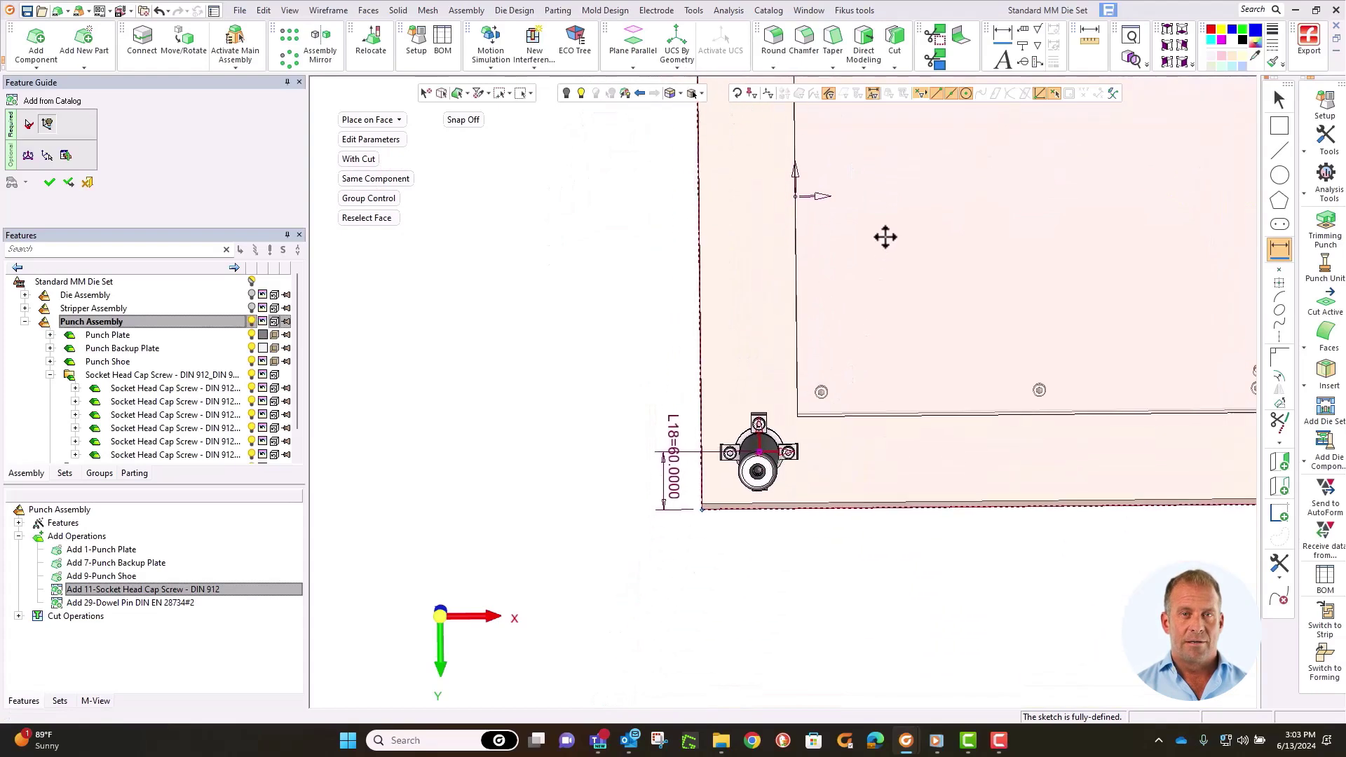
{"action": "right_click_drag", "start_coordinate": [788, 576], "coordinate": [788, 303], "text": "ctrl"}
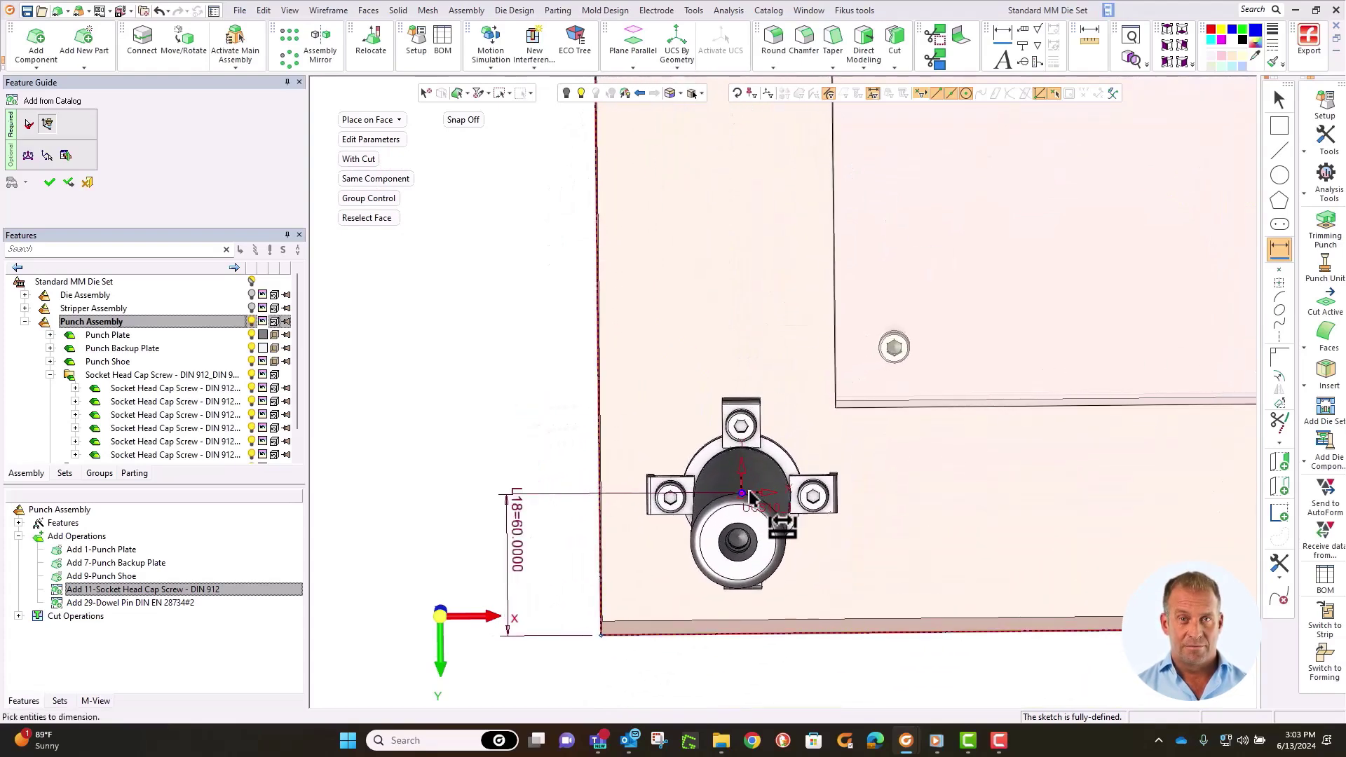
{"action": "left_click", "coordinate": [743, 493]}
{"action": "right_click_drag", "start_coordinate": [757, 401], "coordinate": [748, 569], "text": "ctrl"}
{"action": "middle_click_drag", "start_coordinate": [698, 423], "coordinate": [637, 609], "text": "ctrl"}
{"action": "scroll", "coordinate": [688, 355], "scroll_direction": "down", "scroll_amount": 3}
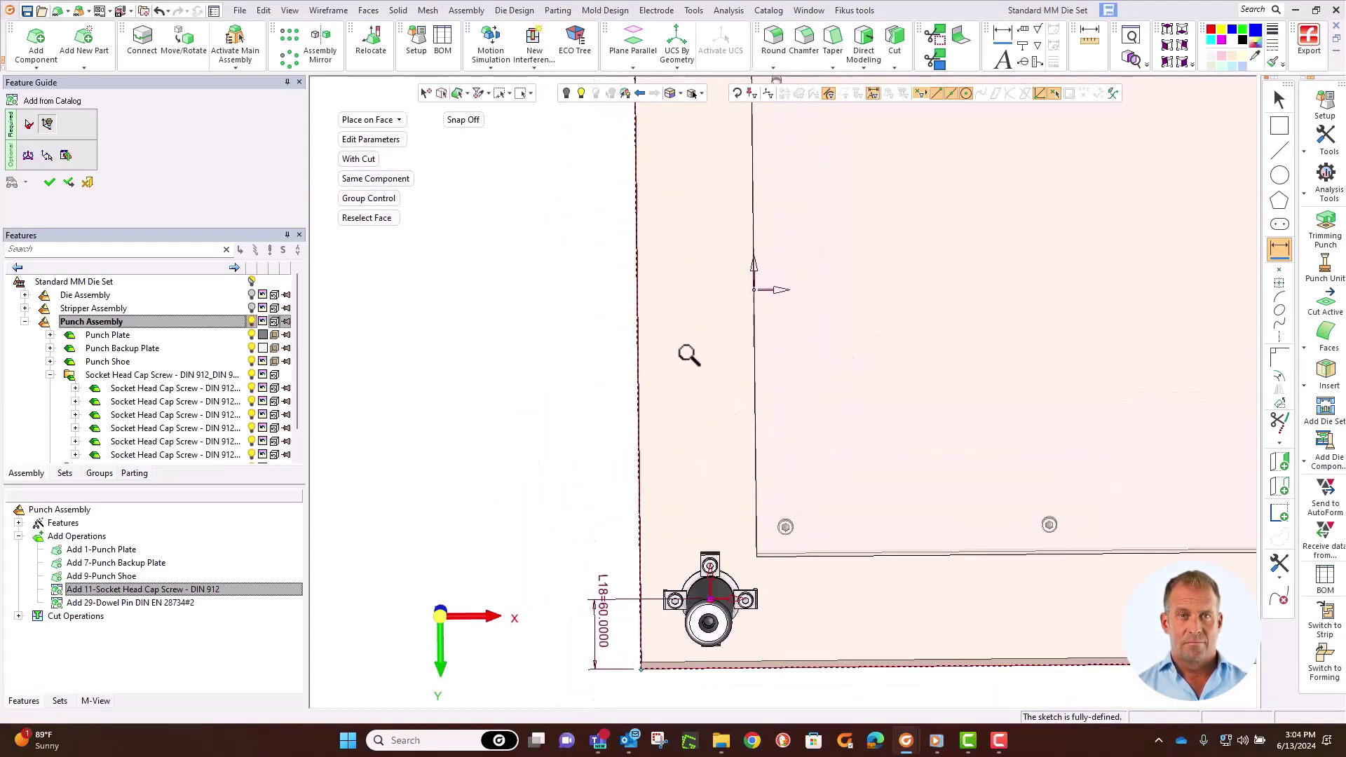
{"action": "middle_click_drag", "start_coordinate": [661, 343], "coordinate": [596, 430]}
{"action": "left_click", "coordinate": [405, 182]}
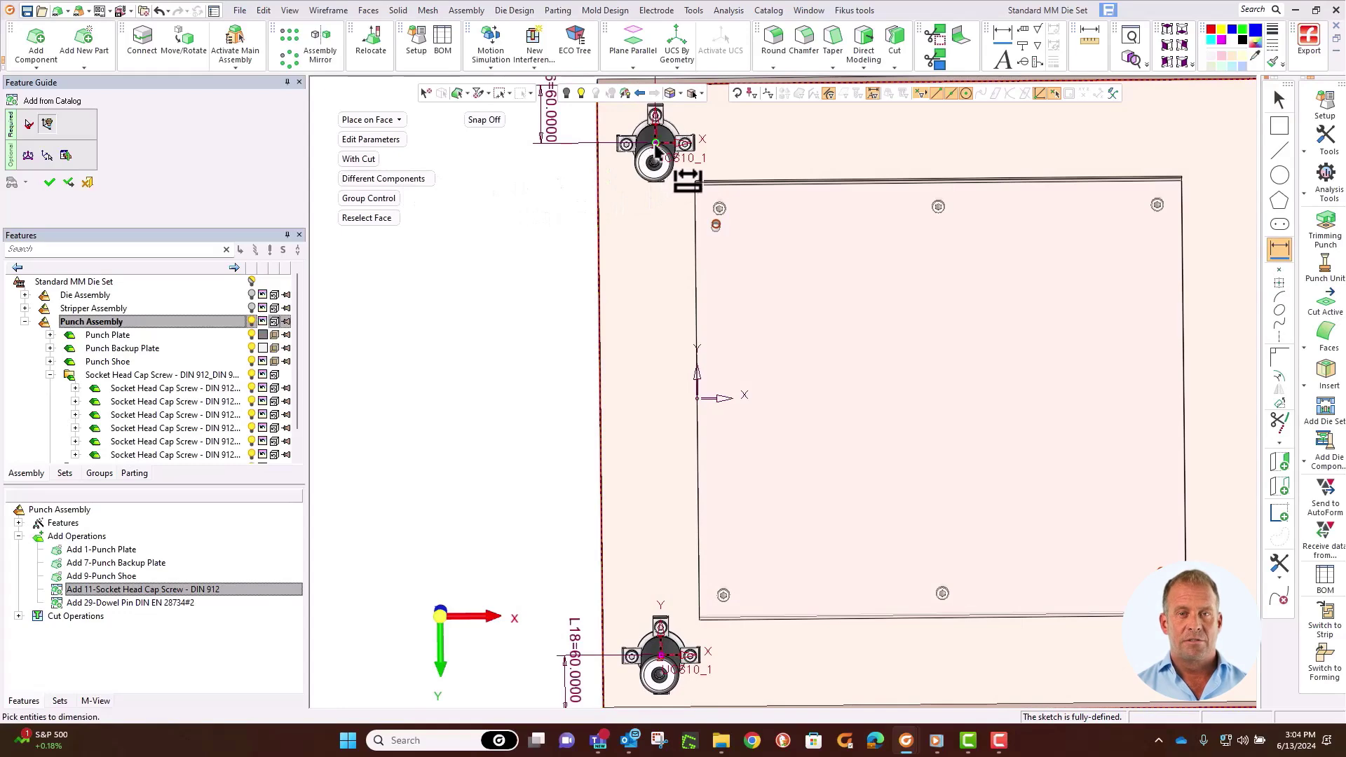
{"action": "left_click", "coordinate": [31, 161]}
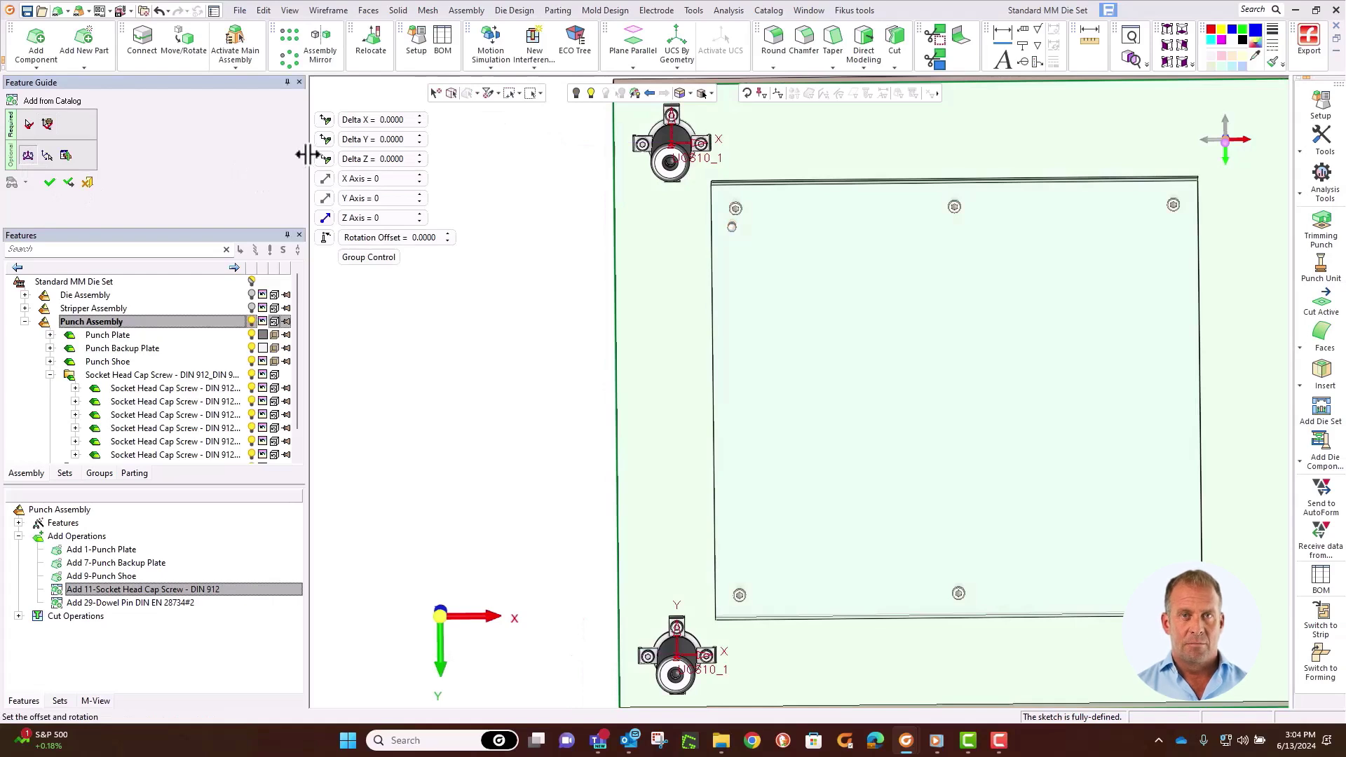
{"action": "mouse_move", "coordinate": [423, 124]}
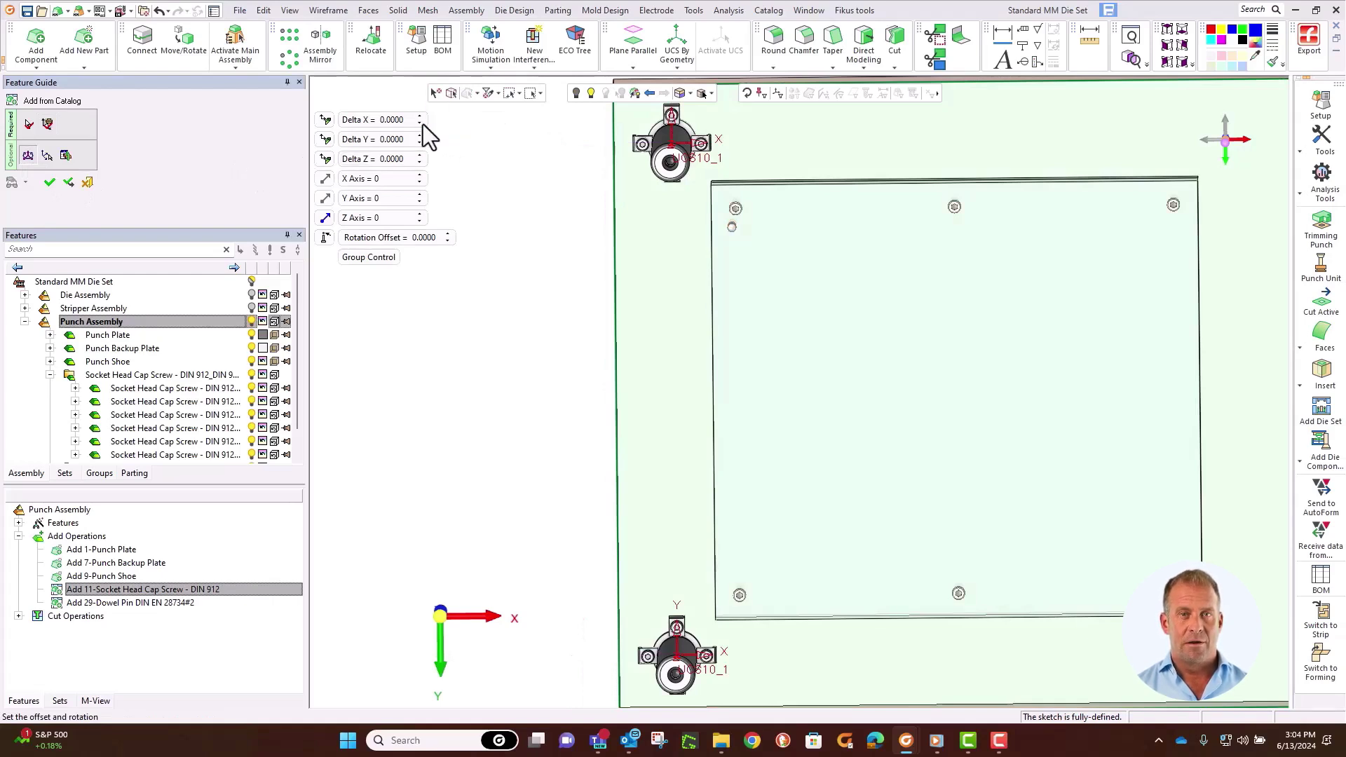
{"action": "left_click", "coordinate": [420, 117]}
{"action": "left_click", "coordinate": [419, 117]}
{"action": "left_click", "coordinate": [419, 118]}
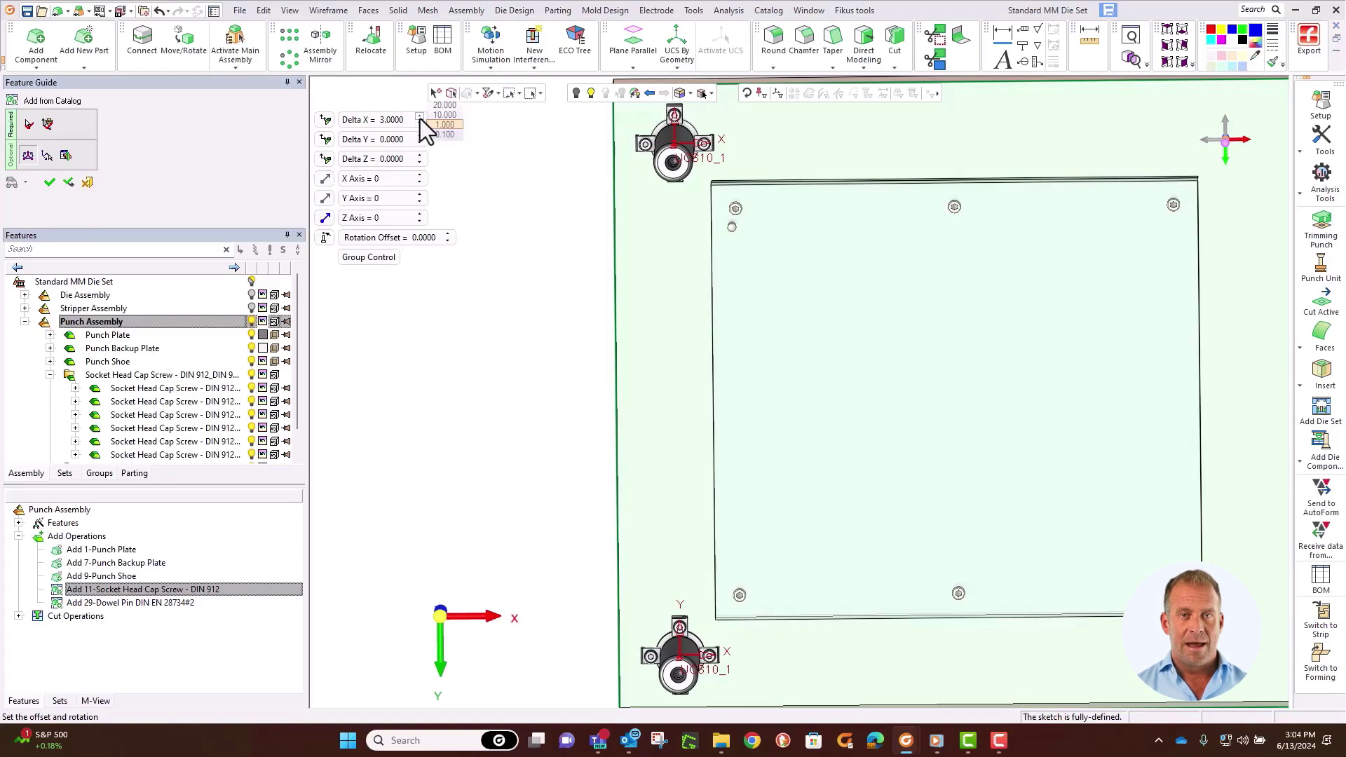
{"action": "left_click", "coordinate": [419, 117]}
{"action": "left_click", "coordinate": [420, 117]}
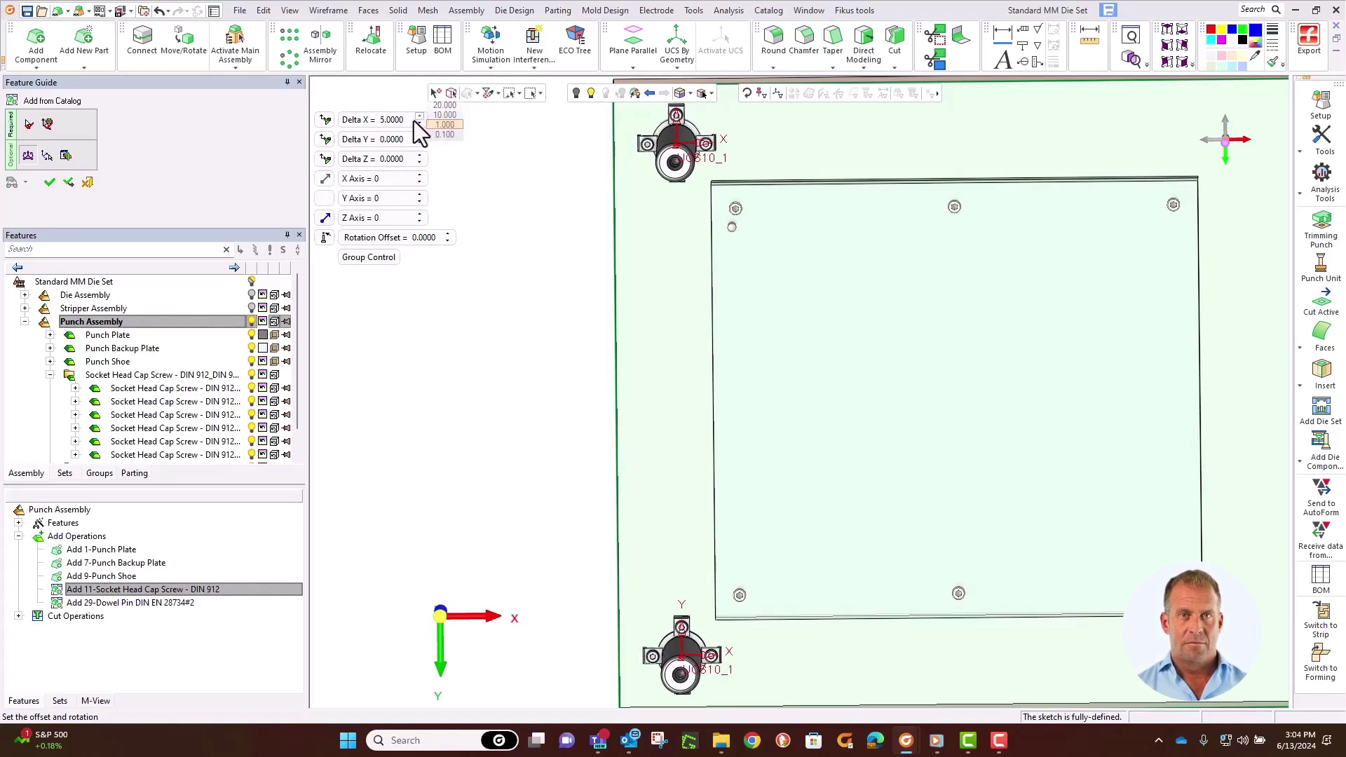
{"action": "left_click", "coordinate": [397, 122]}
{"action": "key", "text": "Return"}
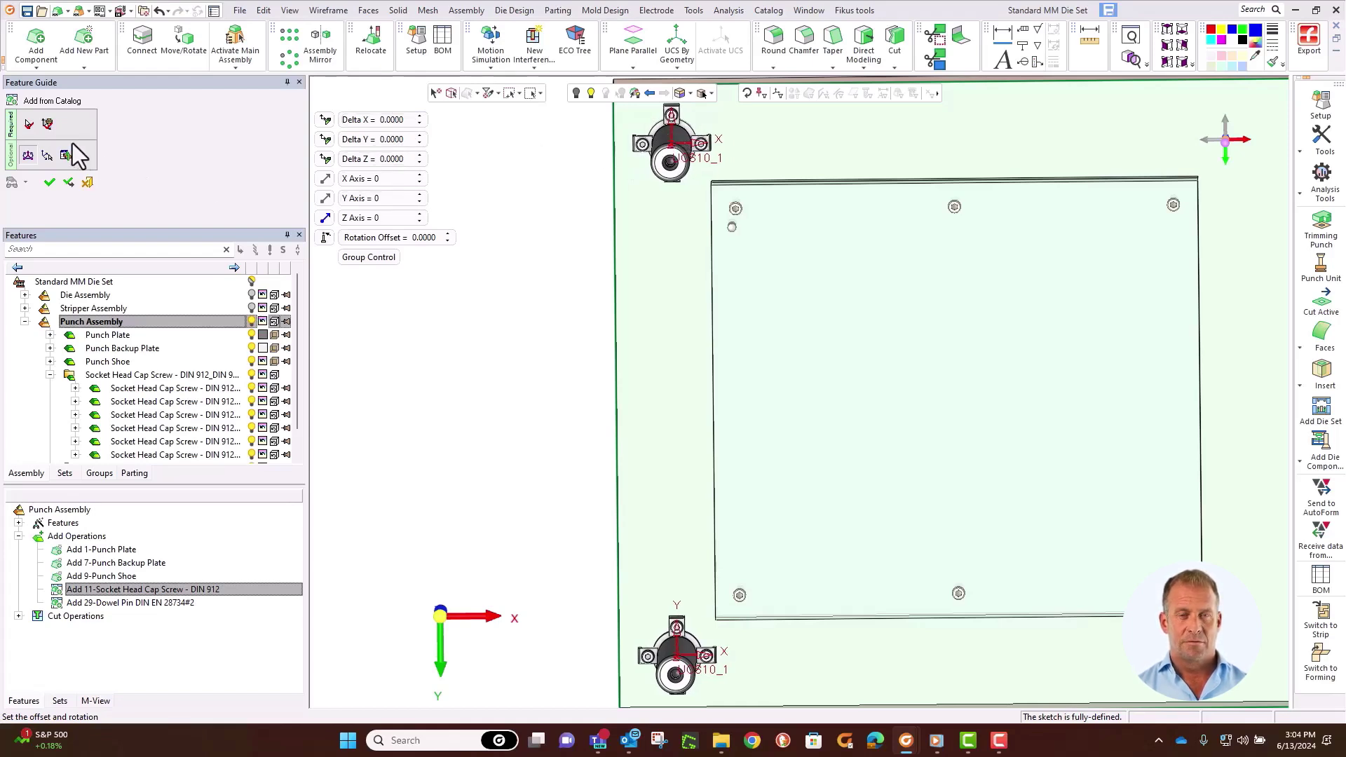
{"action": "left_click", "coordinate": [47, 124]}
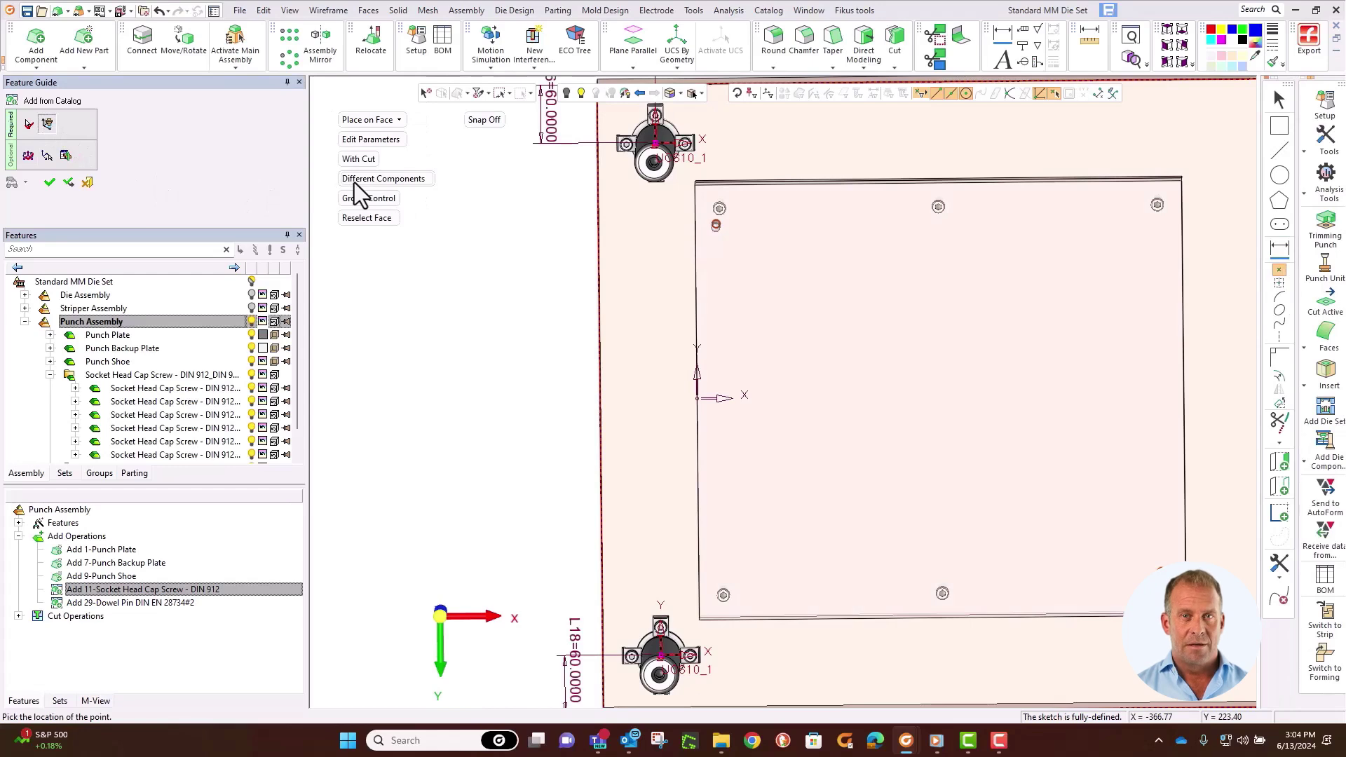
Switch to Individual Control and give the top-left guide post a 10 mm Delta X.
{"action": "left_click", "coordinate": [351, 201]}
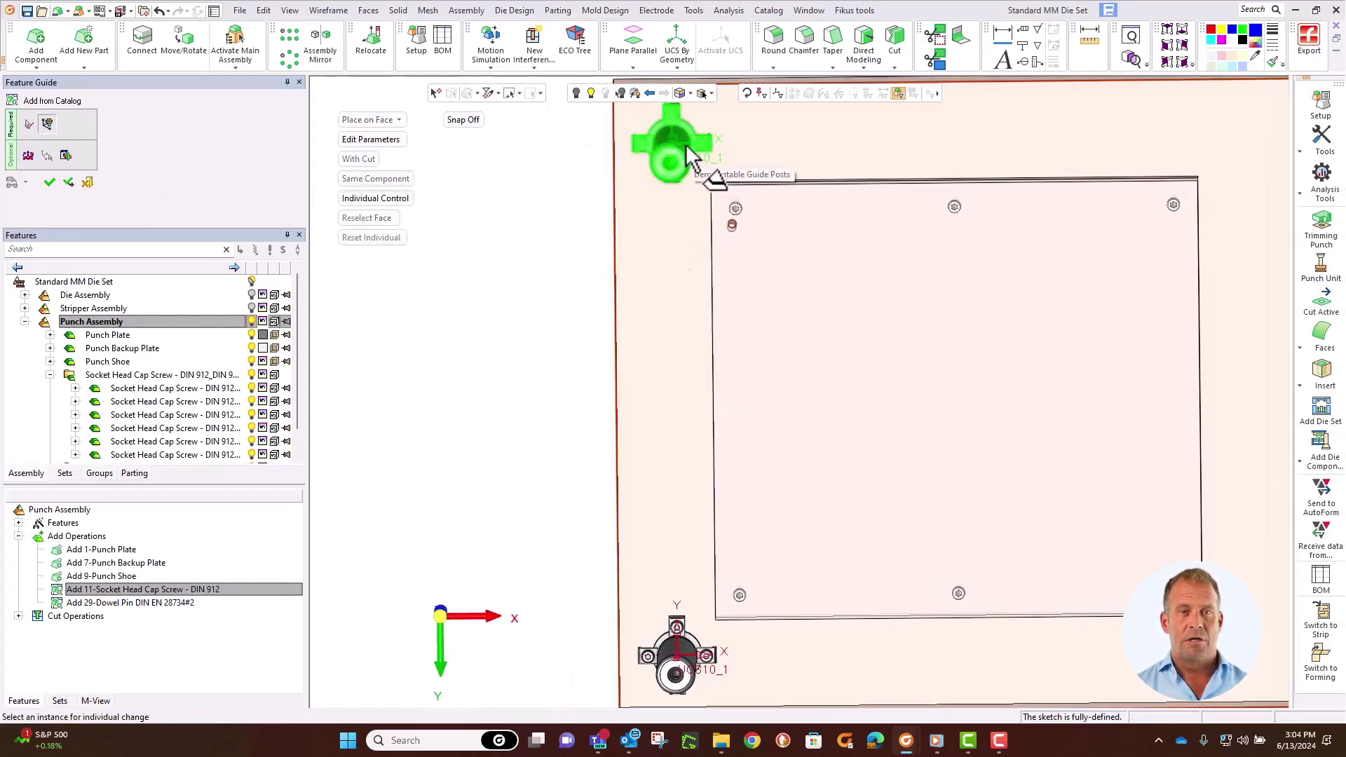
{"action": "left_click", "coordinate": [710, 163]}
{"action": "left_click", "coordinate": [27, 158]}
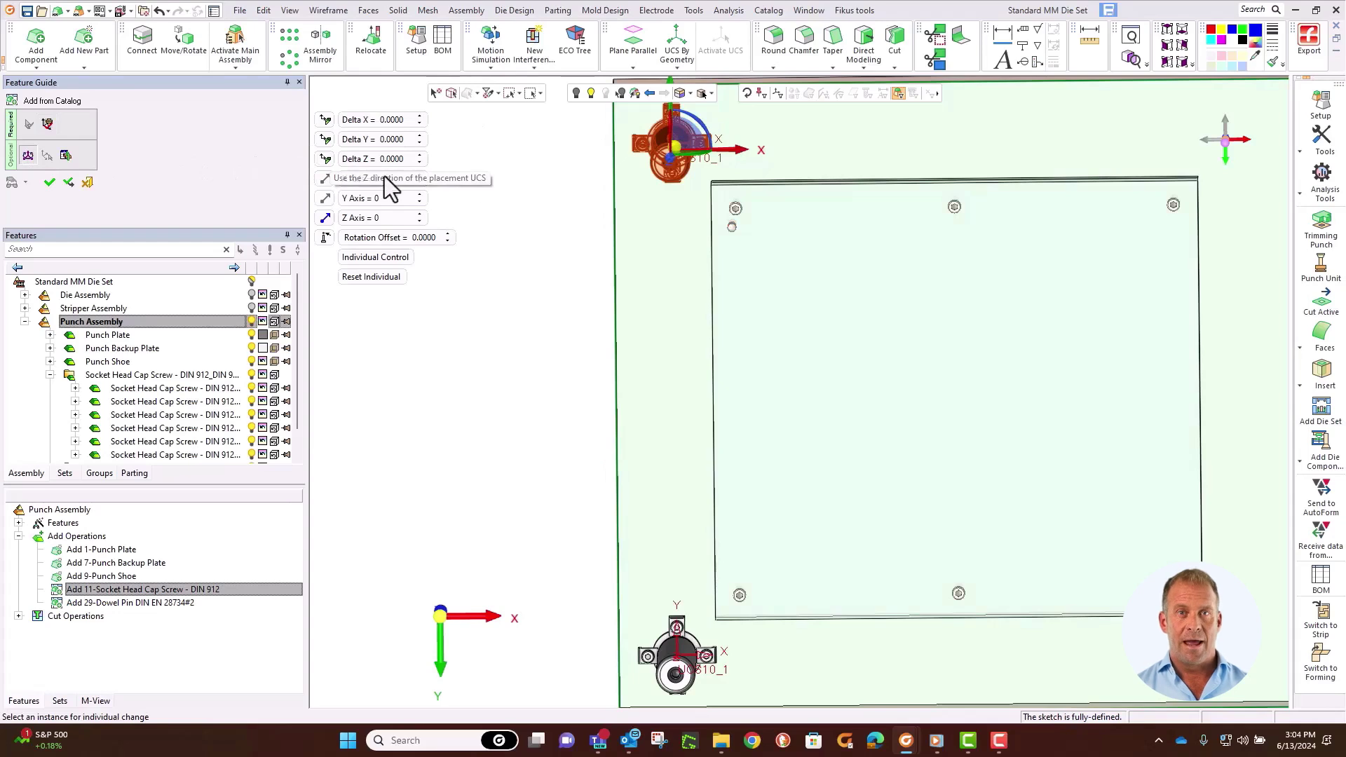
{"action": "left_click_drag", "start_coordinate": [752, 163], "coordinate": [774, 166]}
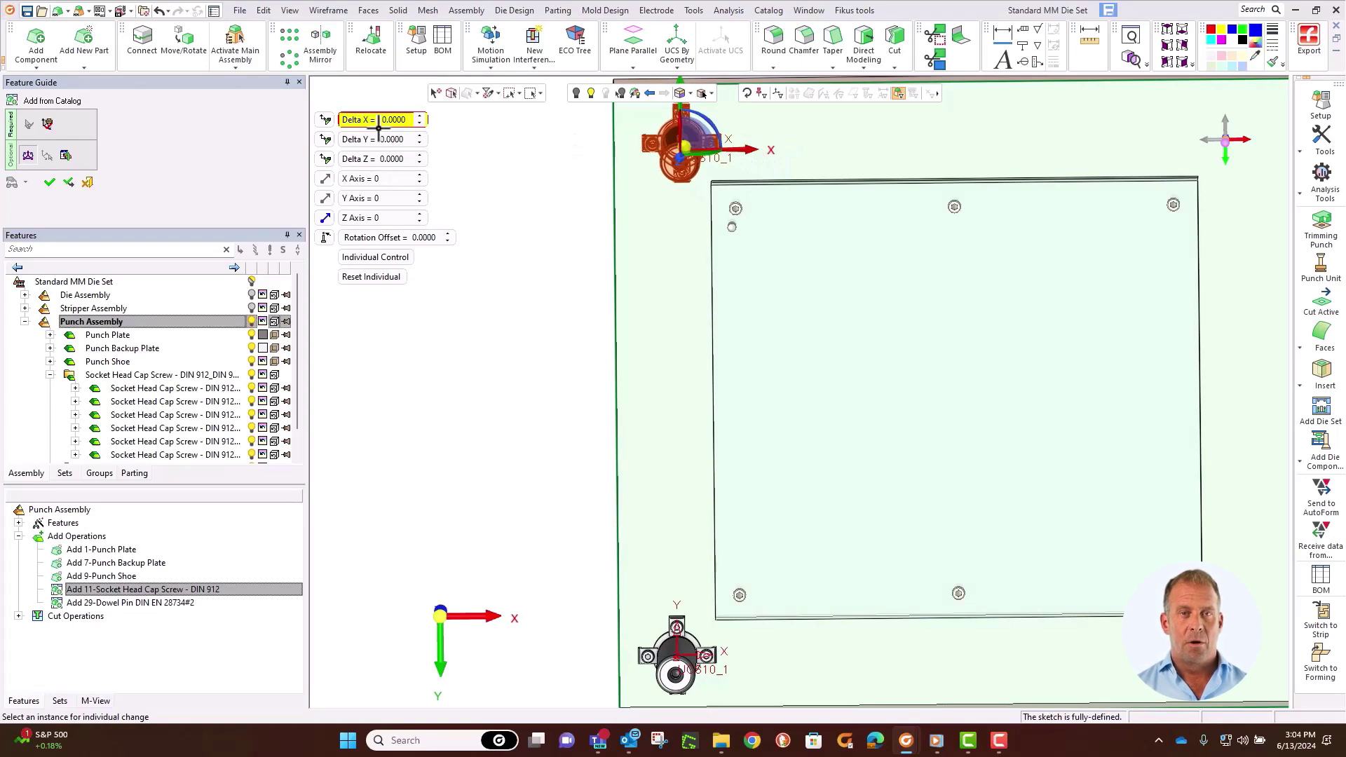
{"action": "scroll", "coordinate": [605, 198], "scroll_direction": "down", "scroll_amount": 3}
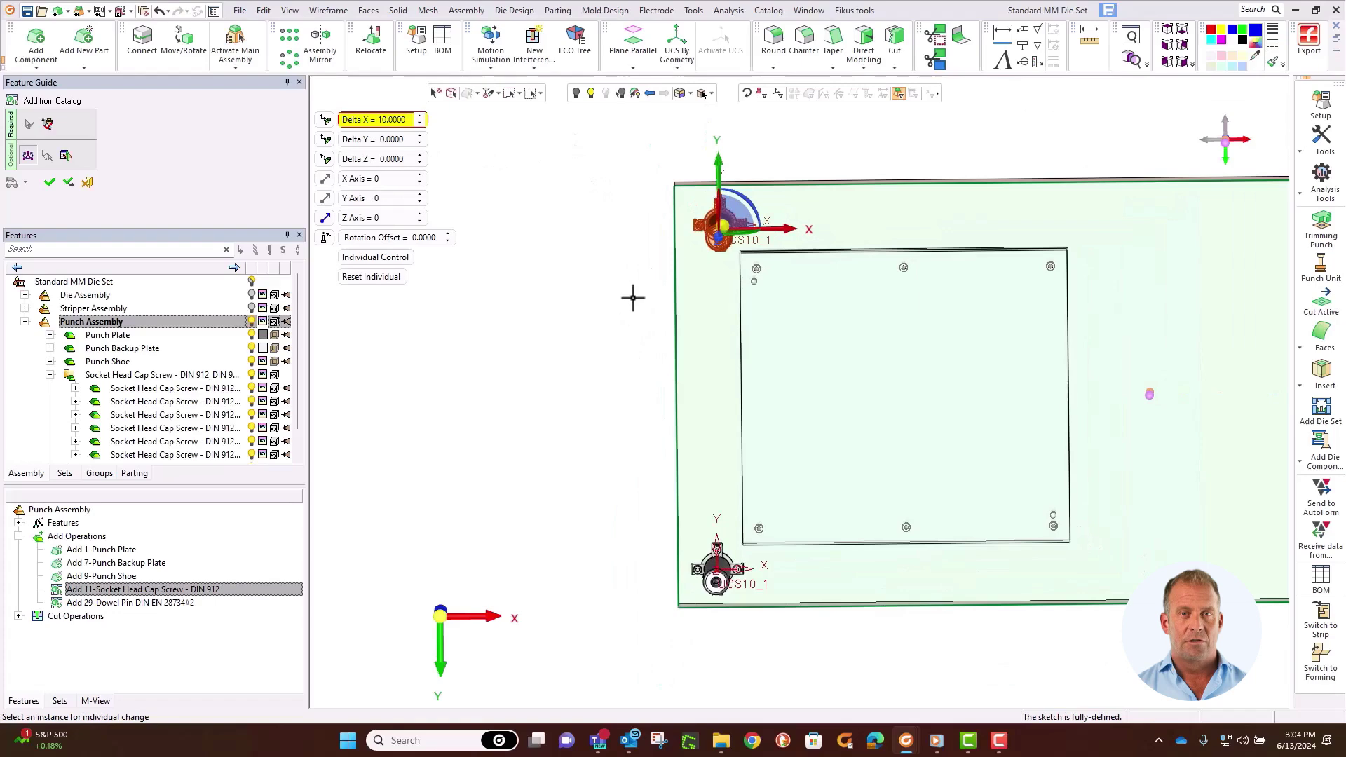
{"action": "middle_click_drag", "start_coordinate": [631, 294], "coordinate": [641, 265]}
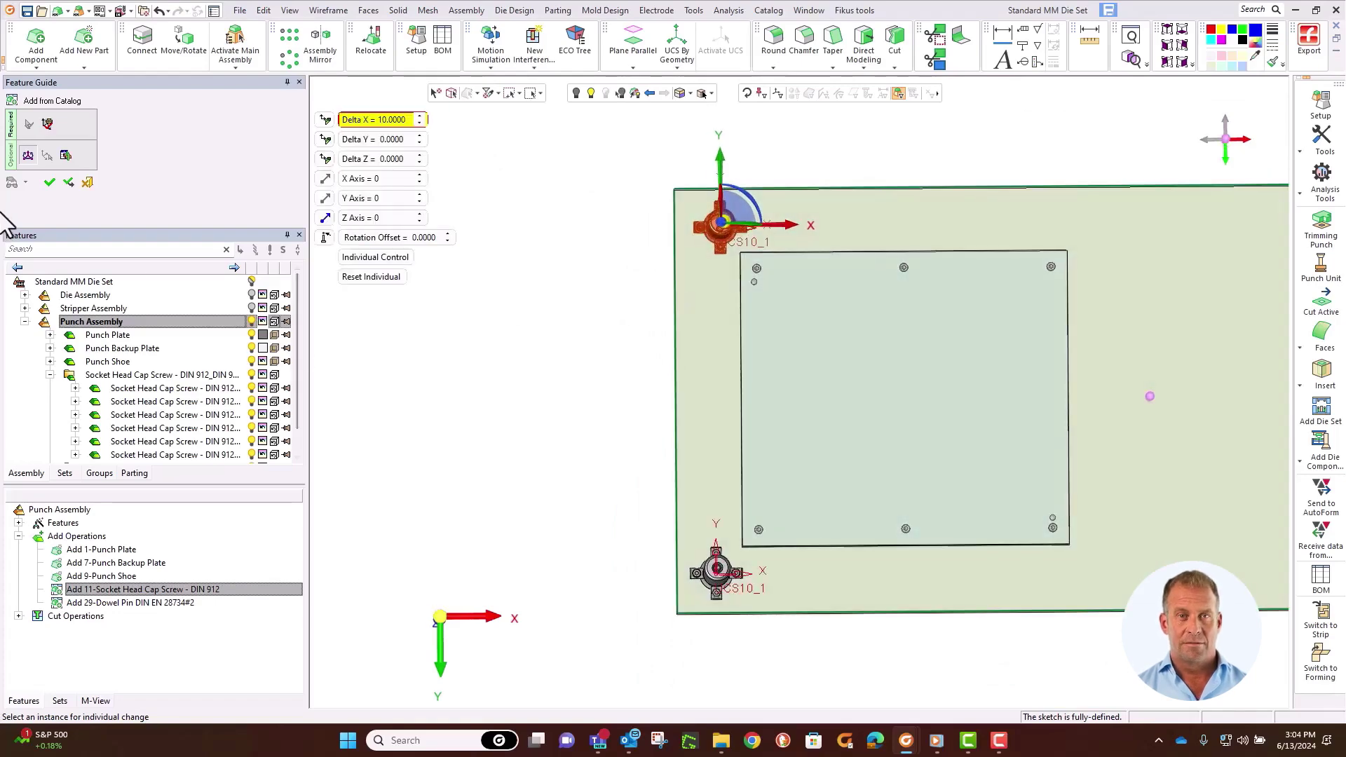
Confirm the demountable guide posts and screws, then orbit and zoom to inspect the posts.
{"action": "left_click", "coordinate": [49, 182]}
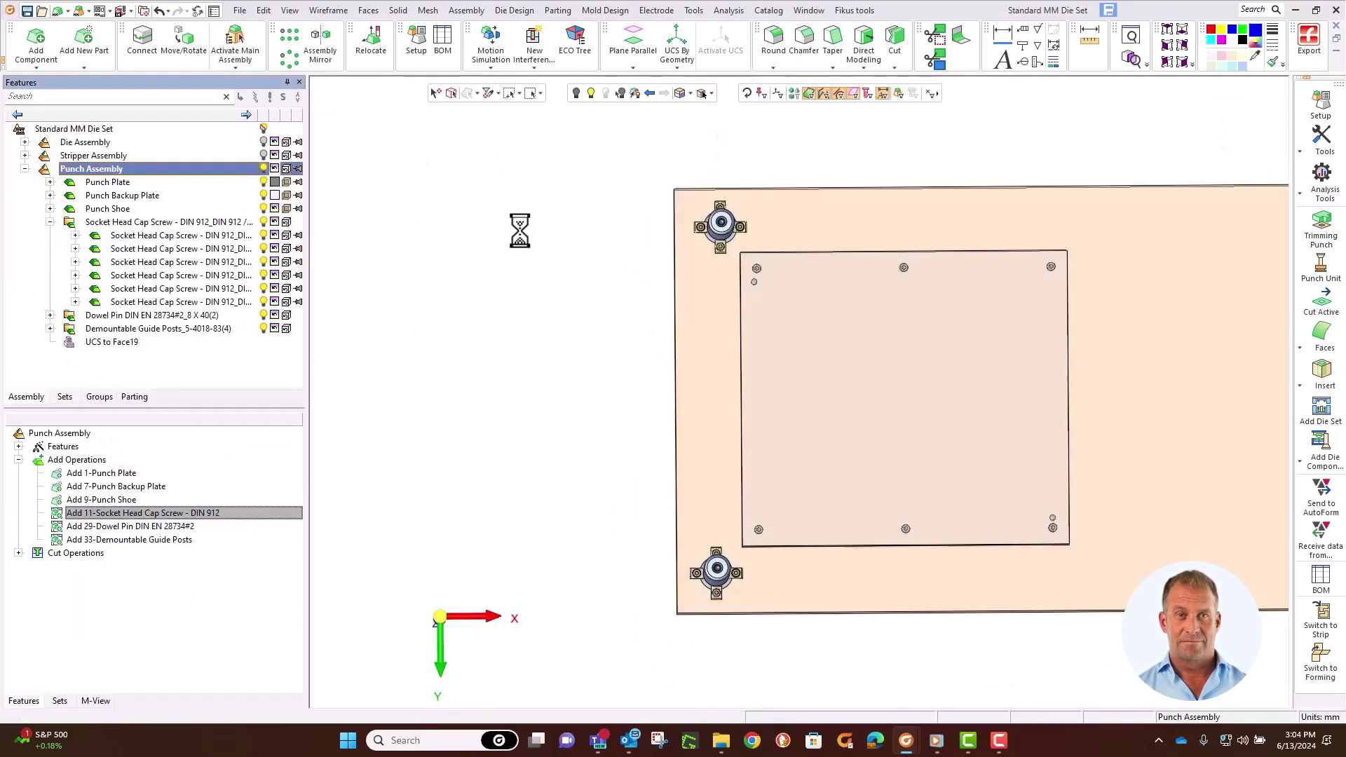
{"action": "middle_click_drag", "start_coordinate": [586, 387], "coordinate": [578, 287]}
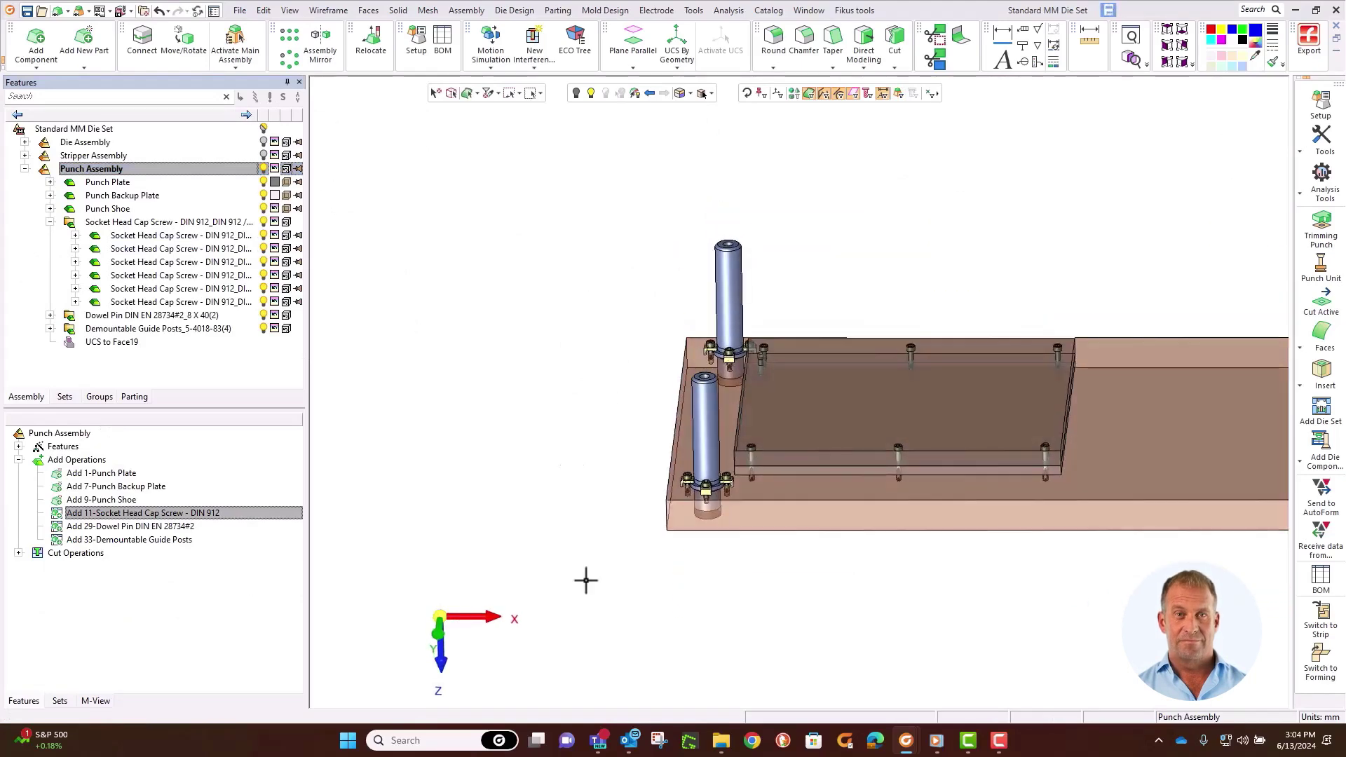
{"action": "middle_click_drag", "start_coordinate": [621, 563], "coordinate": [638, 355]}
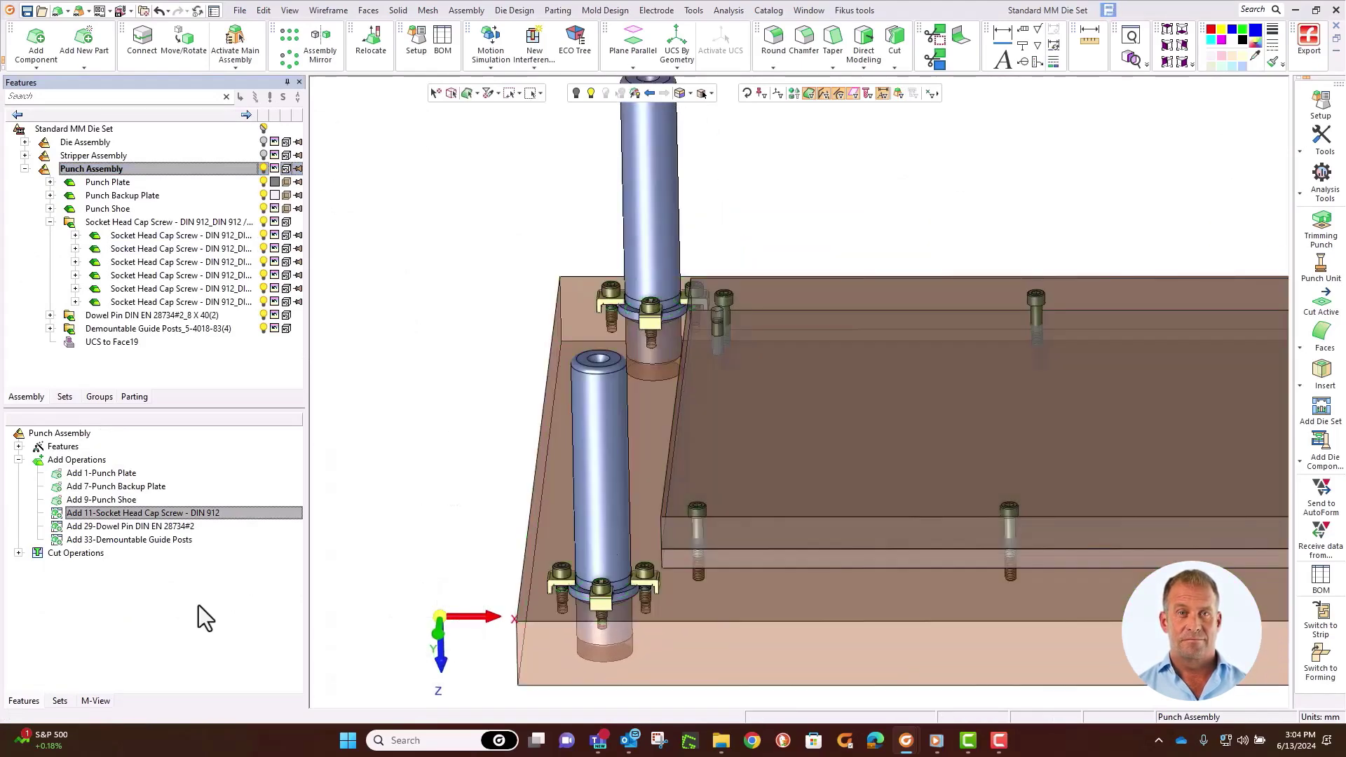
Reopen the Add 33-Demountable Guide Posts operation for editing.
{"action": "left_click", "coordinate": [110, 543]}
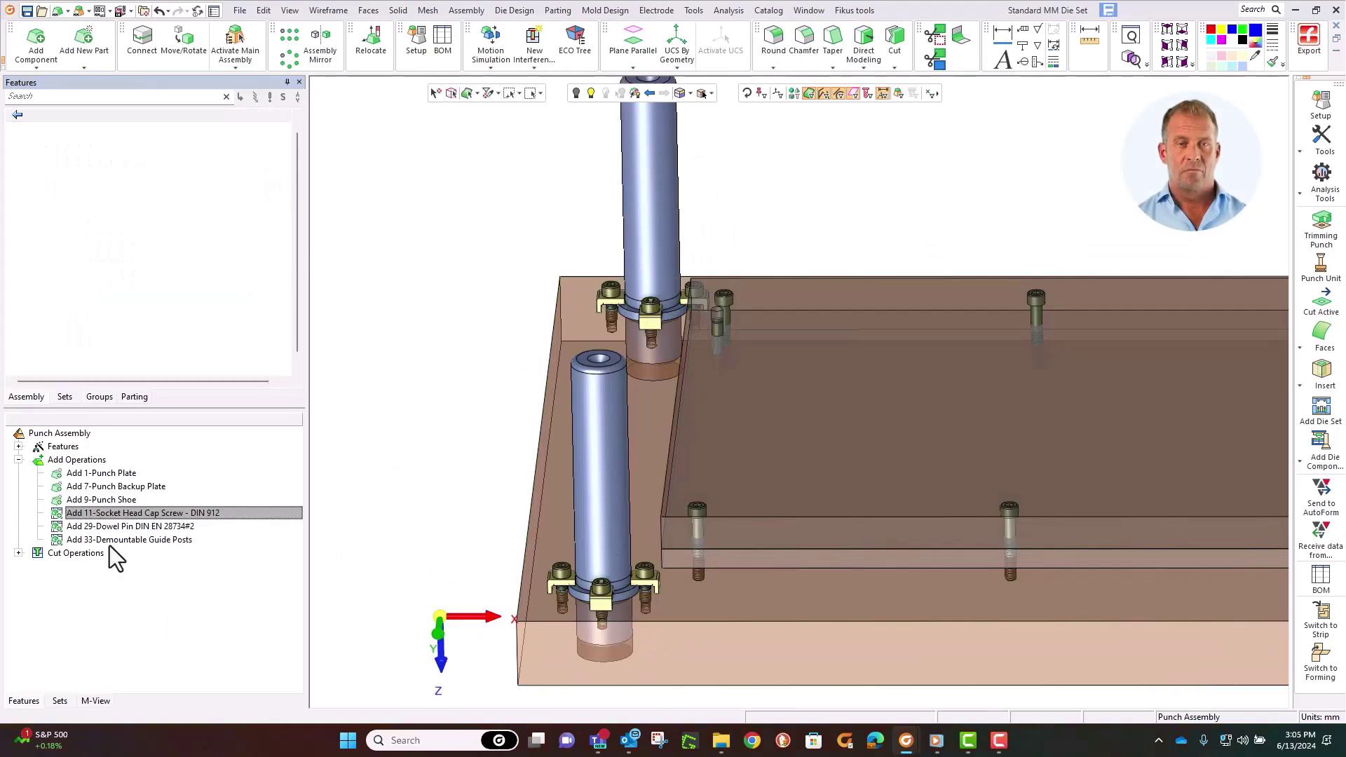
{"action": "right_click", "coordinate": [111, 547]}
{"action": "left_click", "coordinate": [135, 560]}
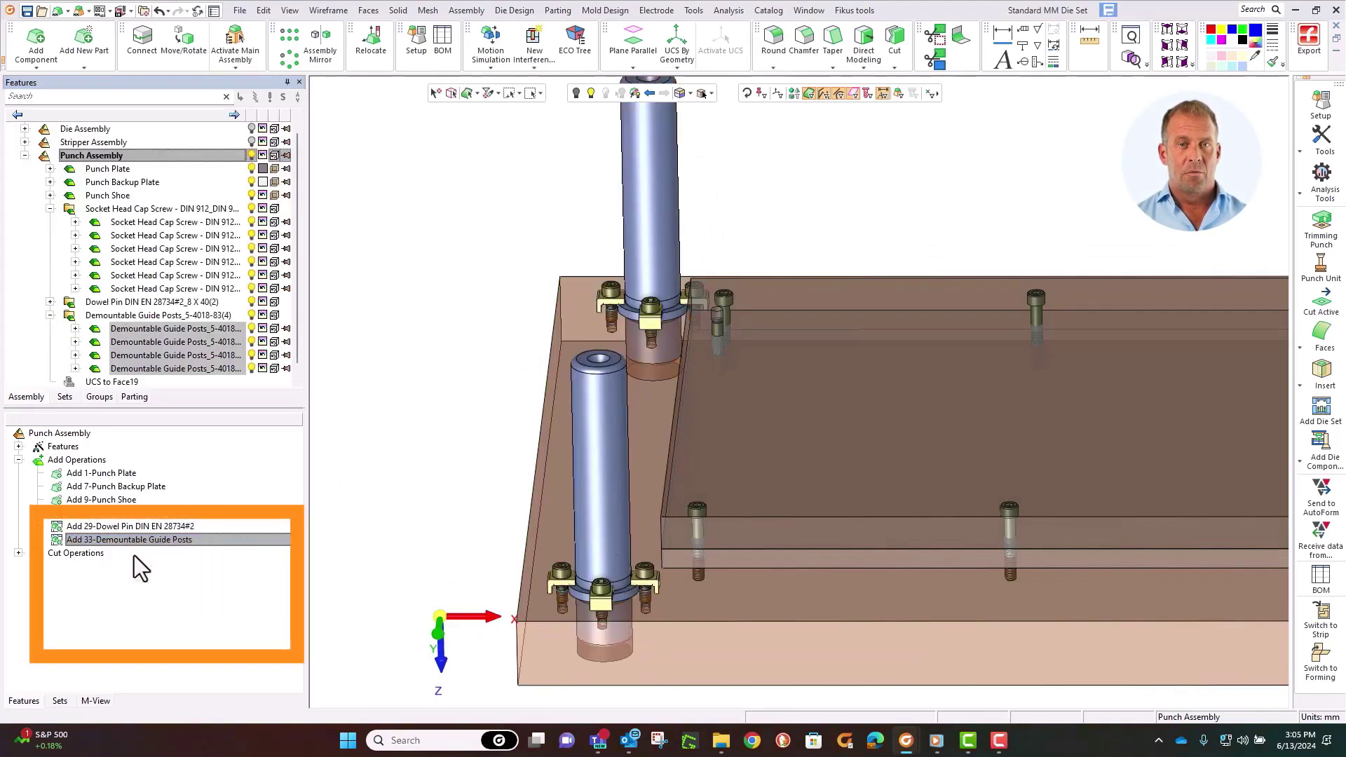
Under Individual Control, give the top-left guide post a 45° Z-axis rotation and apply it.
{"action": "left_click", "coordinate": [1184, 30]}
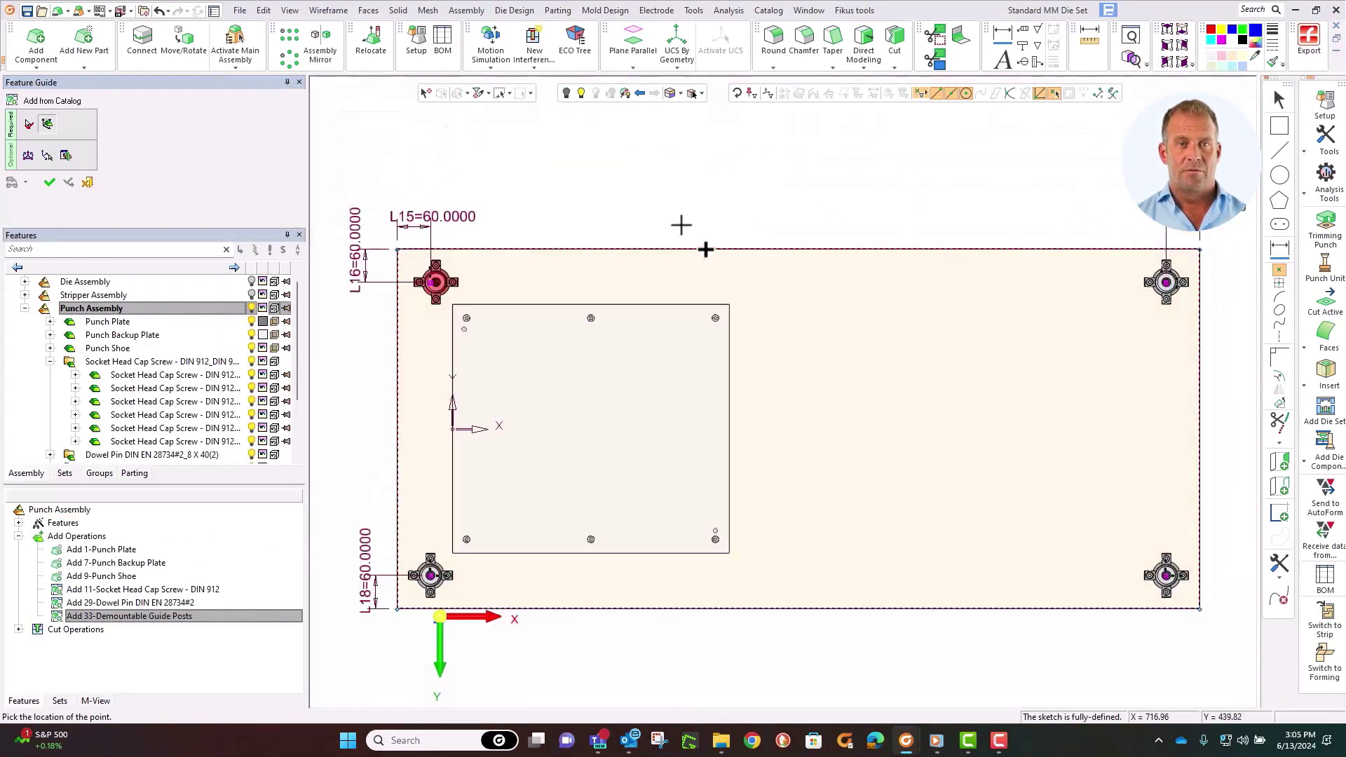
{"action": "middle_click_drag", "start_coordinate": [734, 219], "coordinate": [1030, 219], "text": "ctrl"}
{"action": "right_click_drag", "start_coordinate": [853, 493], "coordinate": [947, 303], "text": "ctrl"}
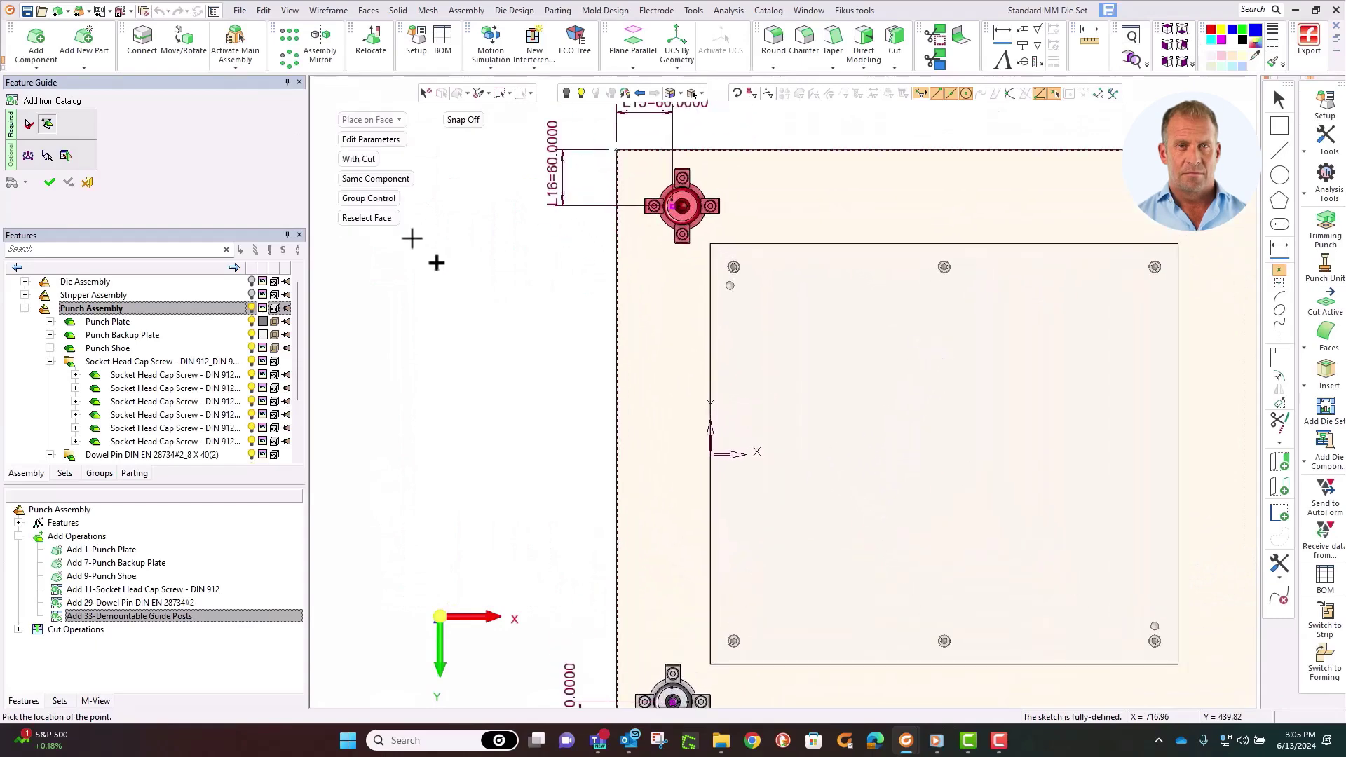
{"action": "left_click", "coordinate": [394, 206]}
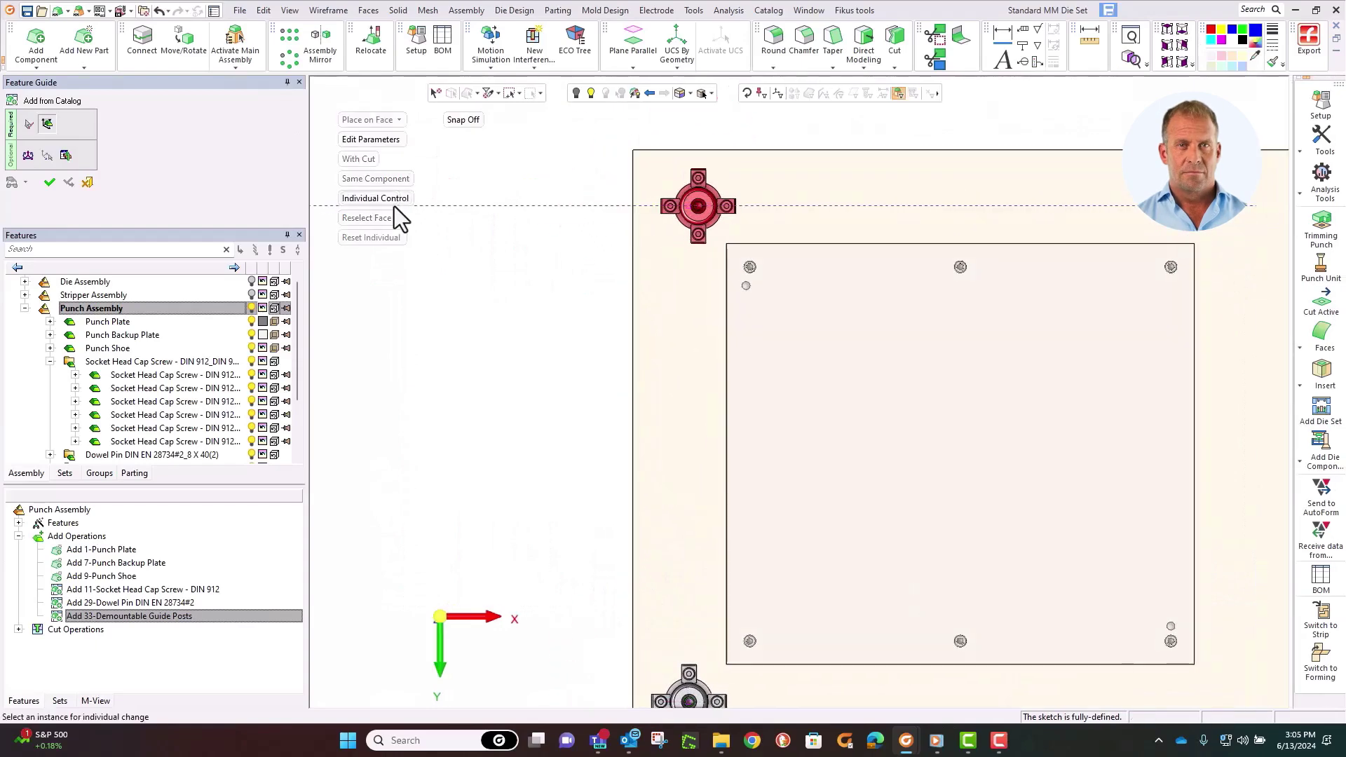
{"action": "left_click", "coordinate": [709, 208]}
{"action": "left_click", "coordinate": [28, 155]}
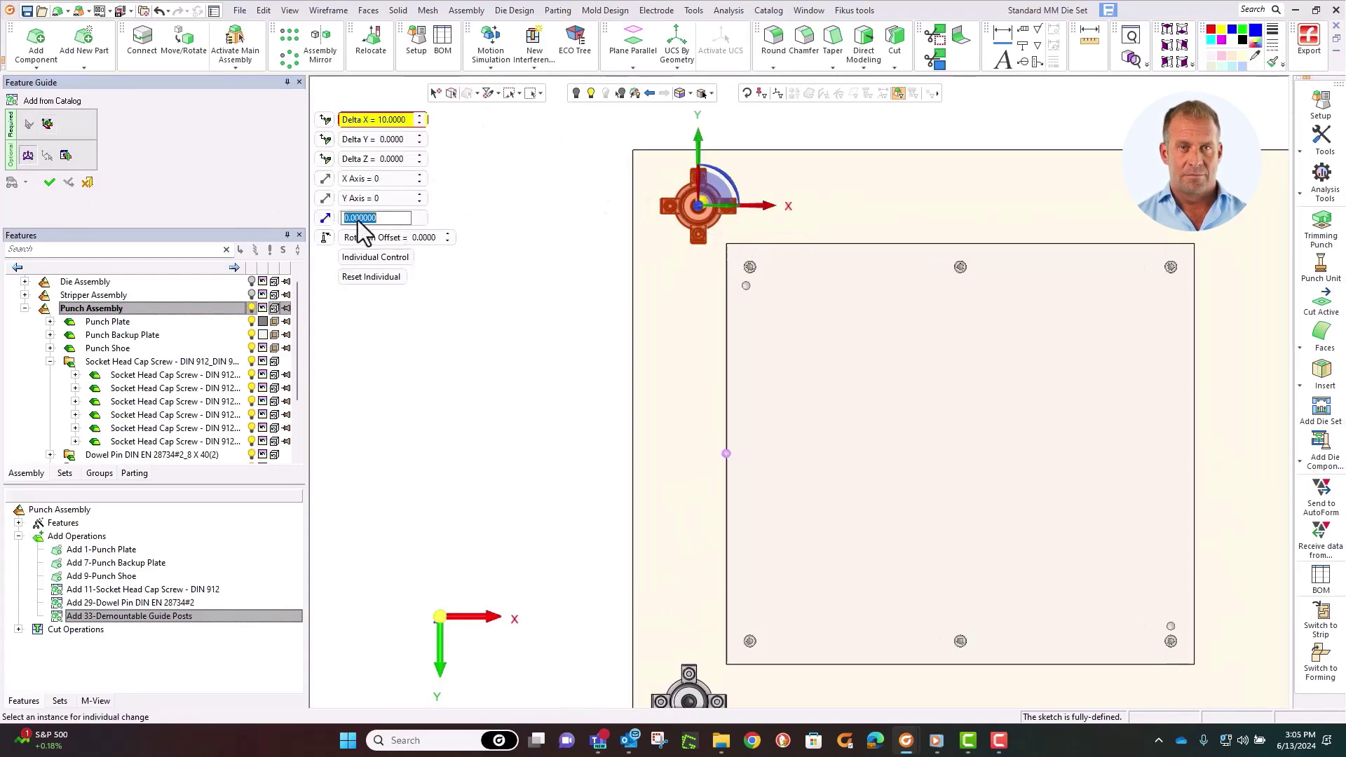
{"action": "type", "text": "45"}
{"action": "key", "text": "Return"}
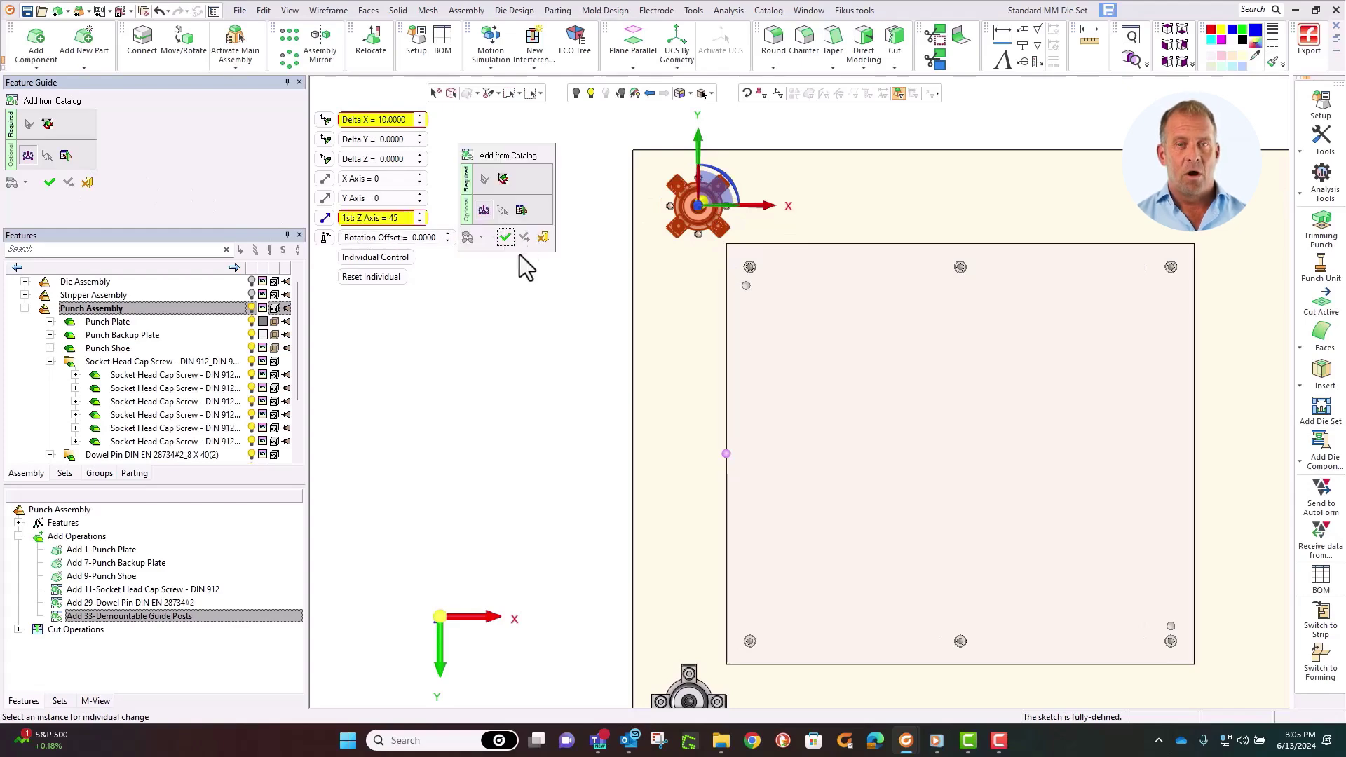
{"action": "left_click", "coordinate": [505, 237]}
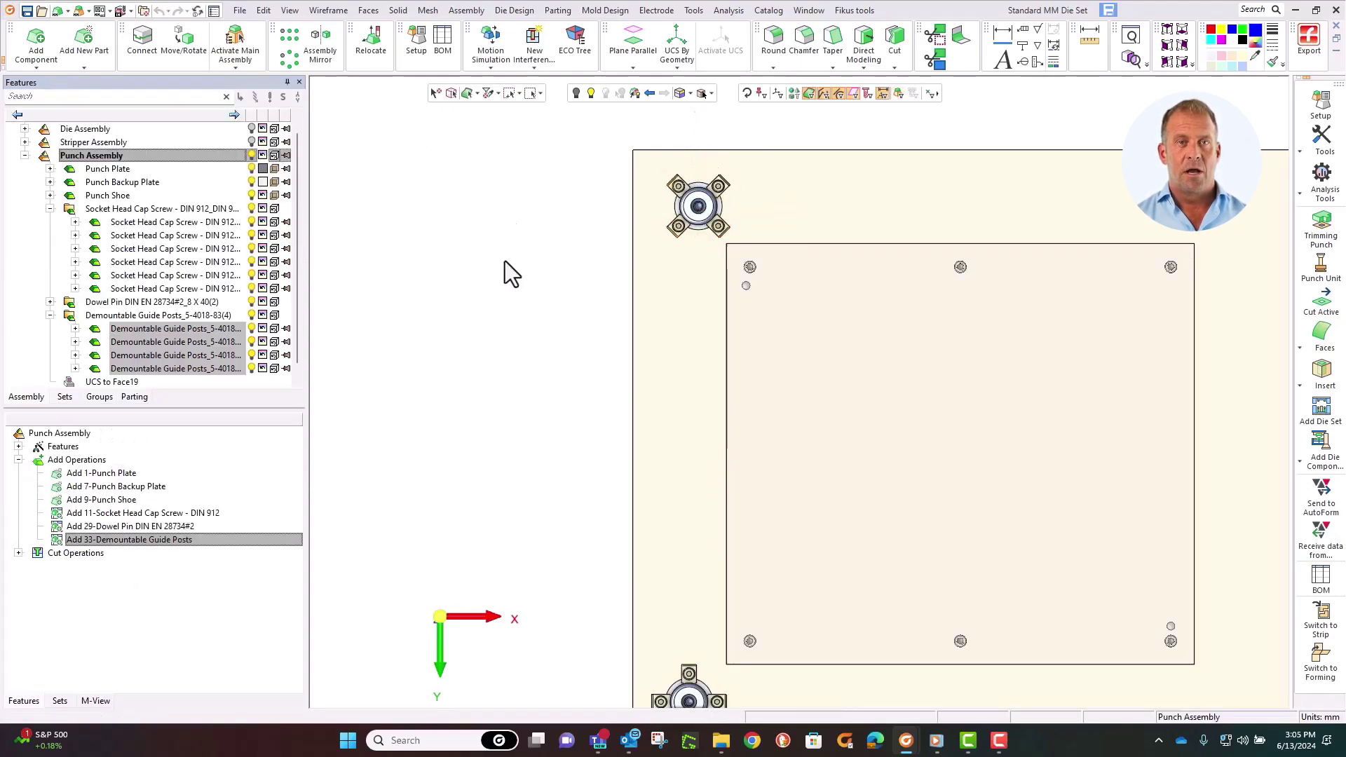
Reopen the guide-post operation and rotate the lower-left post 45° about Z individually.
{"action": "right_click", "coordinate": [168, 545]}
{"action": "left_click", "coordinate": [203, 554]}
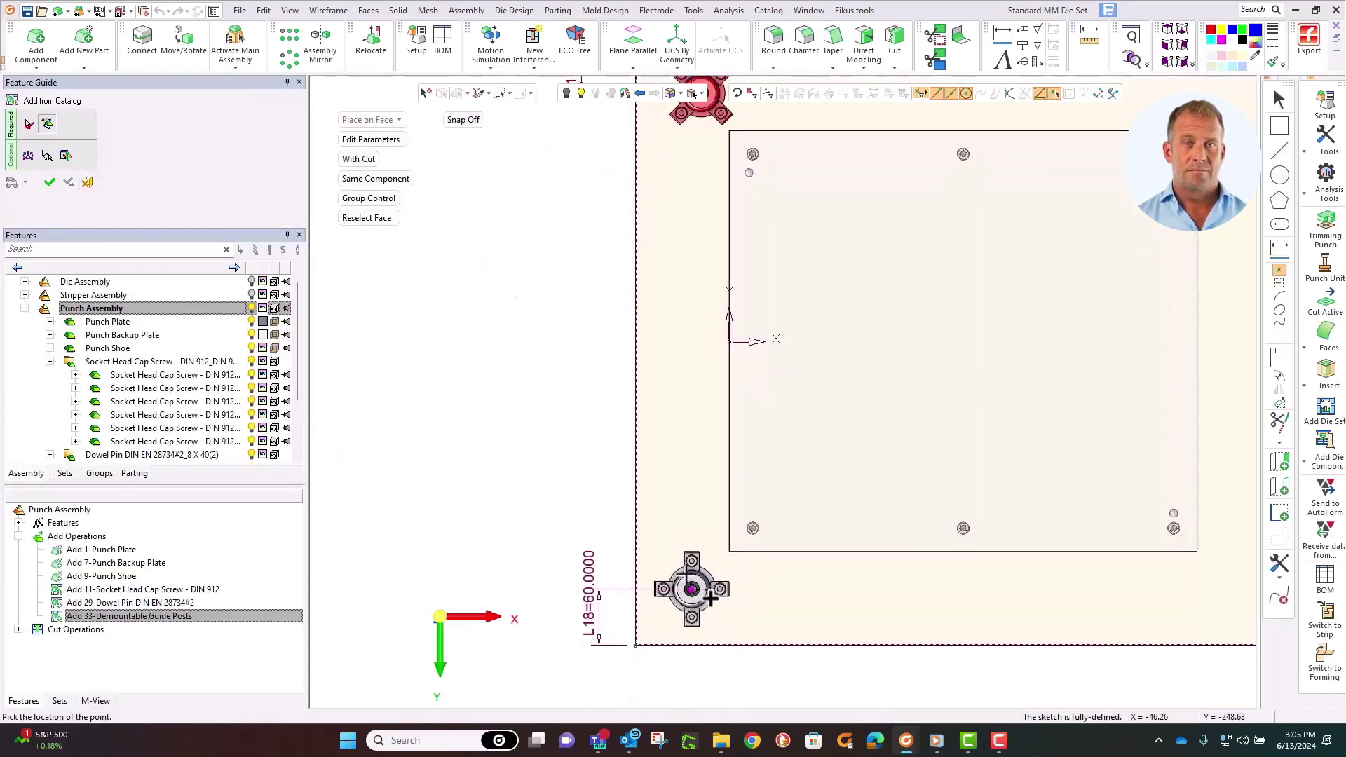
{"action": "left_click", "coordinate": [384, 200]}
{"action": "left_click", "coordinate": [704, 588]}
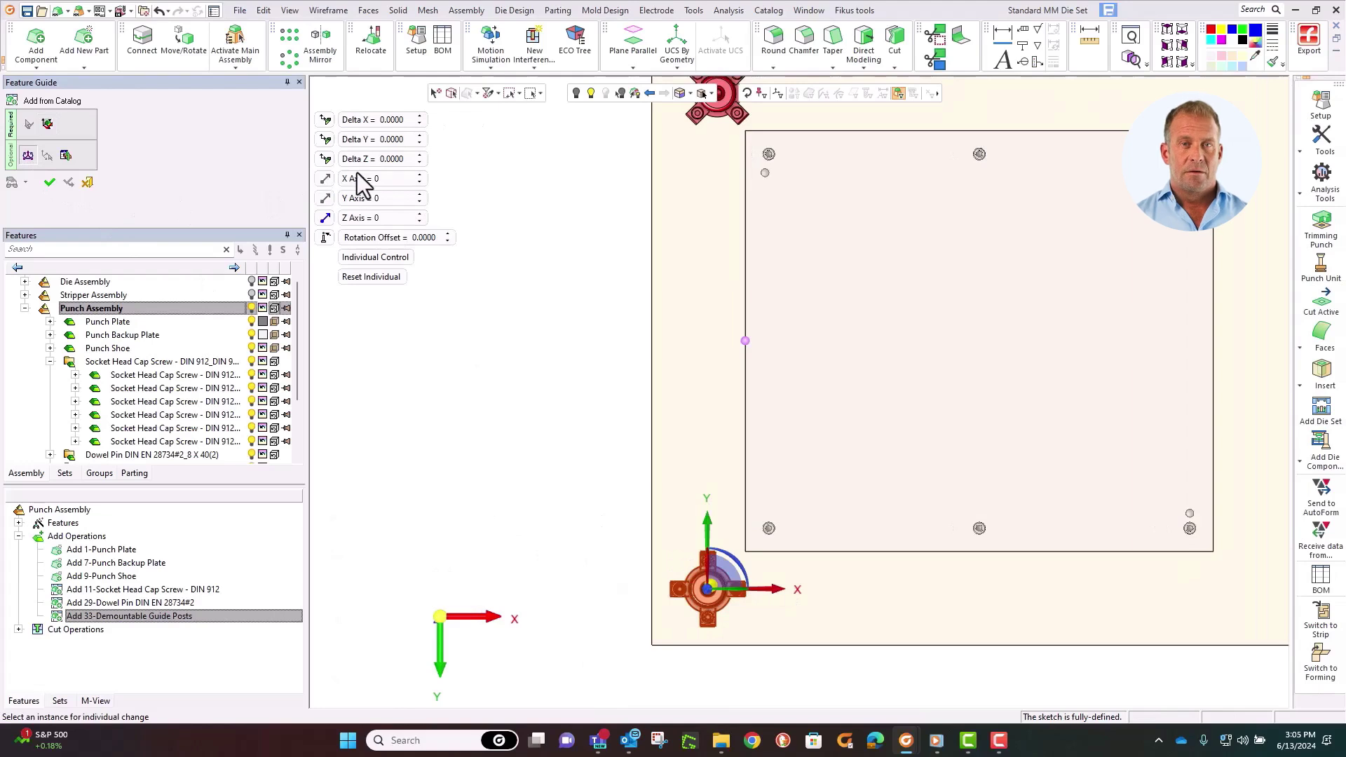
{"action": "left_click", "coordinate": [362, 219]}
{"action": "type", "text": "45"}
{"action": "key", "text": "Return"}
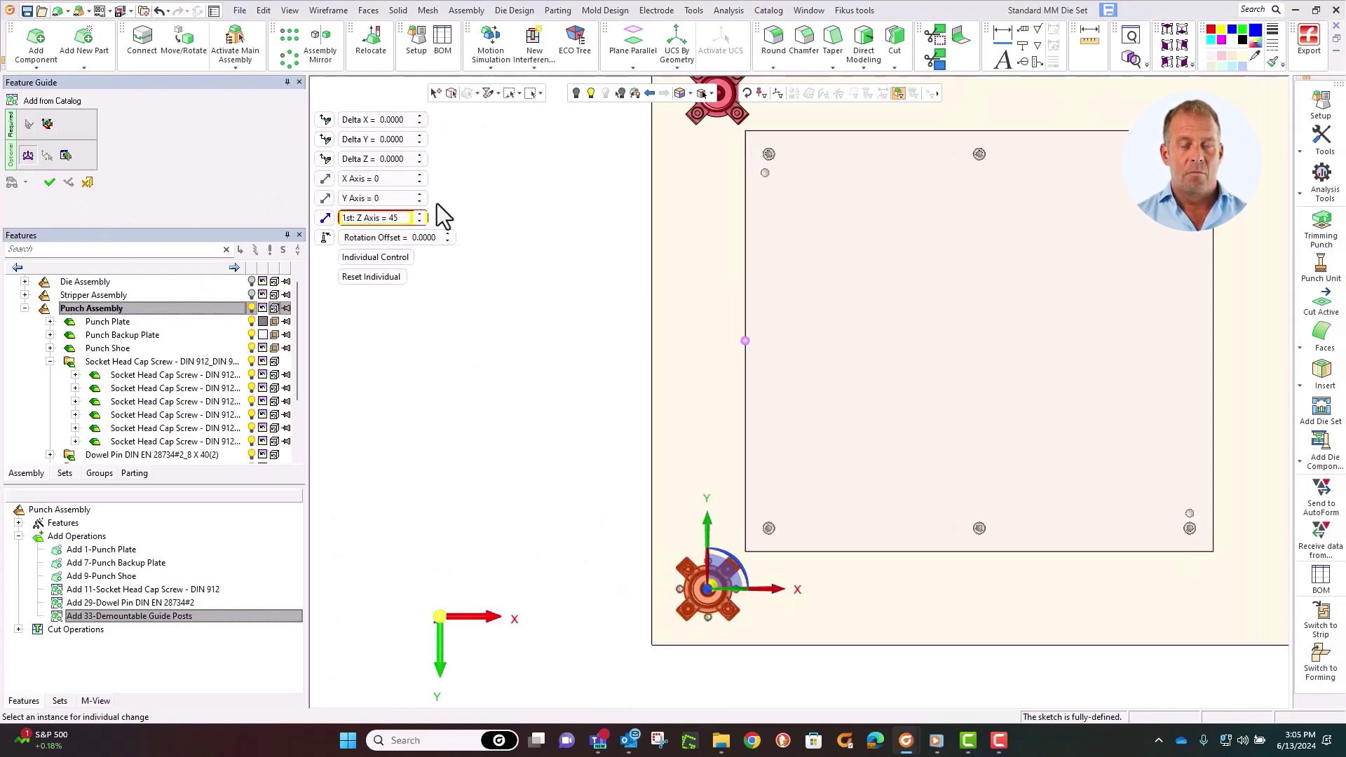
Rotate the top-right post 45° about Z, select the bottom-right post, and confirm the Feature Guide.
{"action": "scroll", "coordinate": [898, 322], "scroll_direction": "down", "scroll_amount": 2}
{"action": "middle_click_drag", "start_coordinate": [1031, 385], "coordinate": [842, 424], "text": "ctrl"}
{"action": "right_click_drag", "start_coordinate": [887, 363], "coordinate": [853, 443], "text": "ctrl"}
{"action": "middle_click_drag", "start_coordinate": [811, 397], "coordinate": [674, 397], "text": "ctrl"}
{"action": "left_click", "coordinate": [1191, 254]}
{"action": "left_click", "coordinate": [364, 218]}
{"action": "type", "text": "4"}
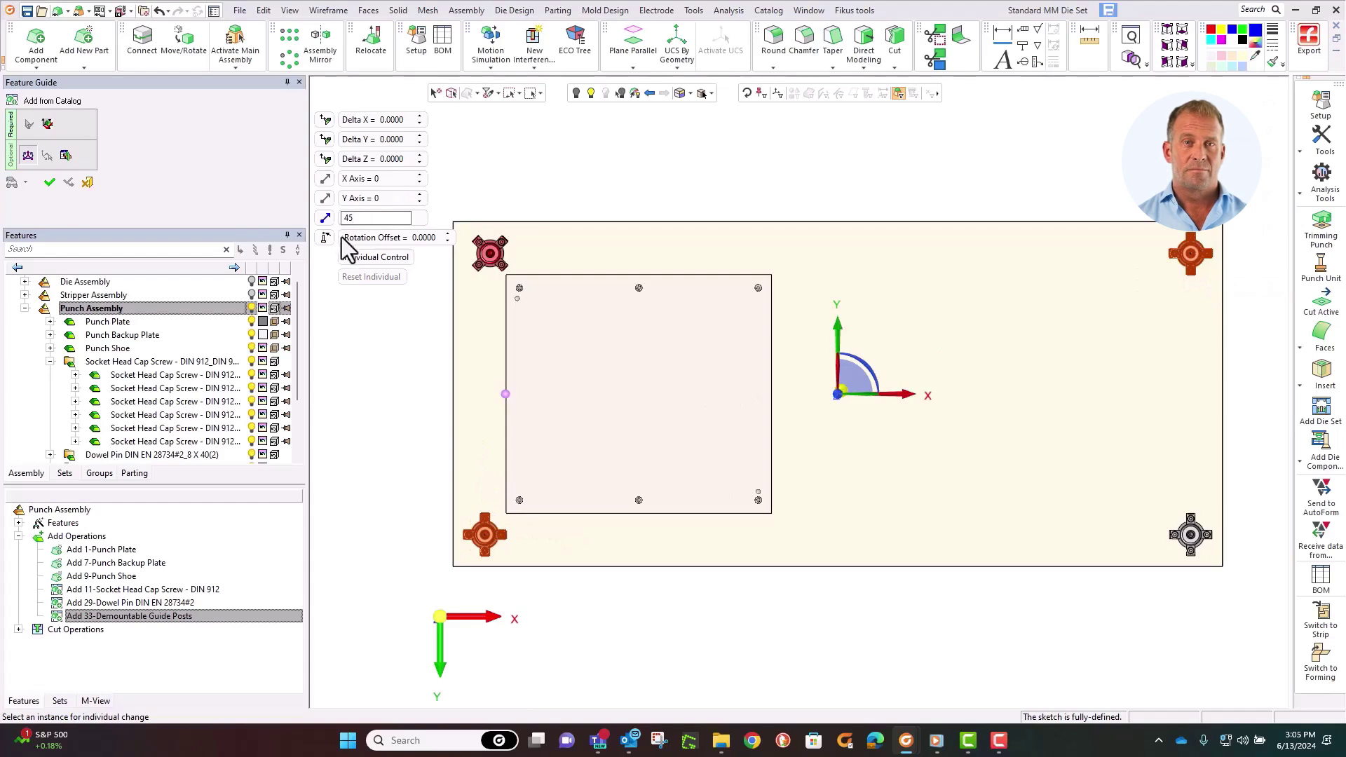
{"action": "type", "text": "5"}
{"action": "key", "text": "Return"}
{"action": "left_click", "coordinate": [1191, 535]}
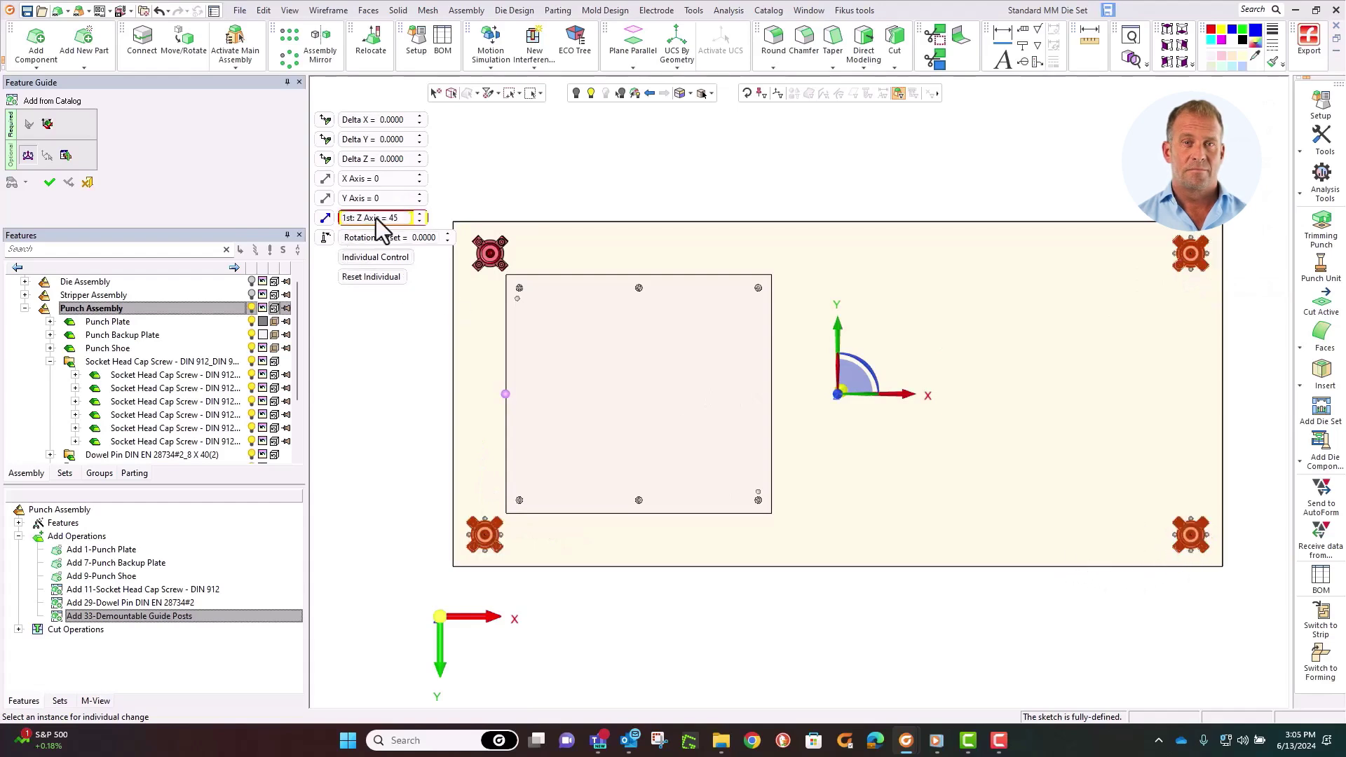
{"action": "left_click", "coordinate": [49, 183]}
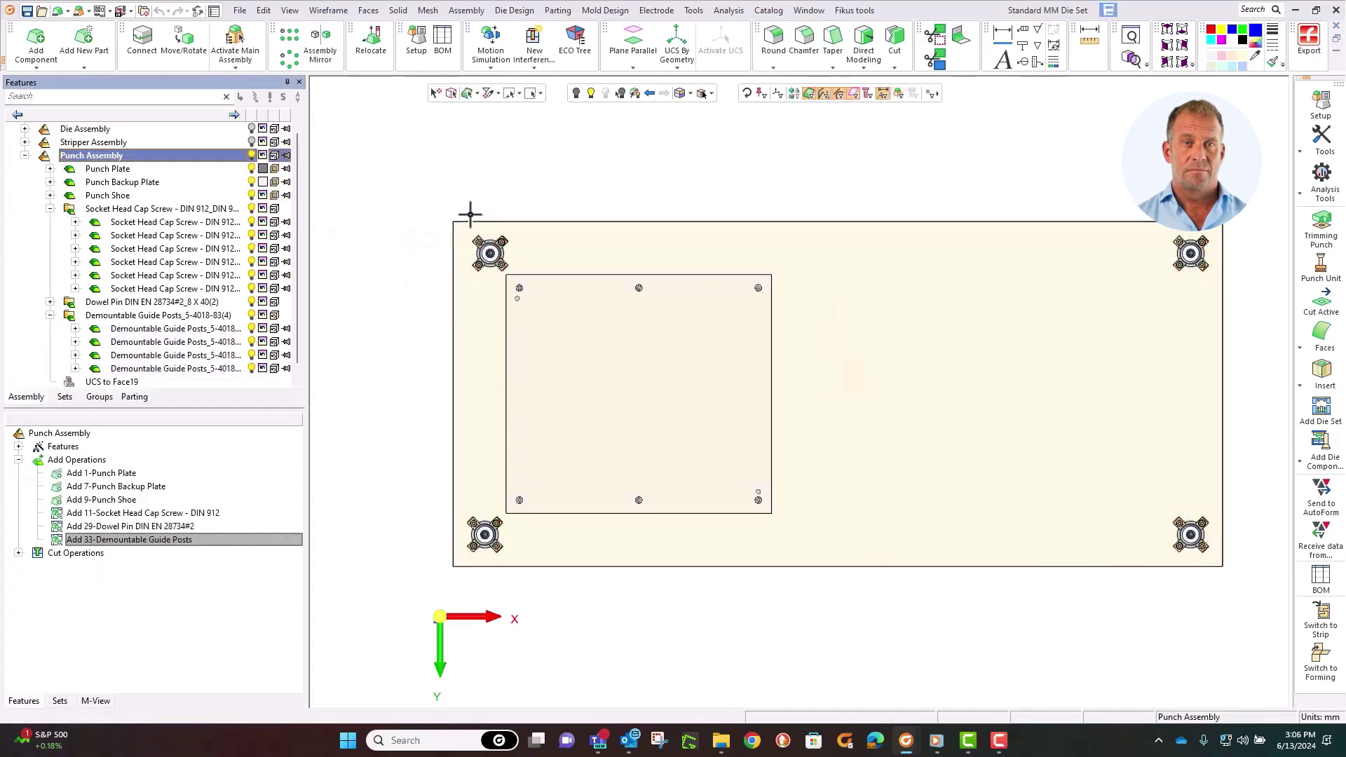
Turn on visibility of the Stripper Assembly and Die Assembly alongside the punch assembly.
{"action": "middle_click_drag", "start_coordinate": [465, 213], "coordinate": [606, 347]}
{"action": "middle_click_drag", "start_coordinate": [521, 282], "coordinate": [534, 210], "text": "ctrl"}
{"action": "left_click", "coordinate": [253, 141]}
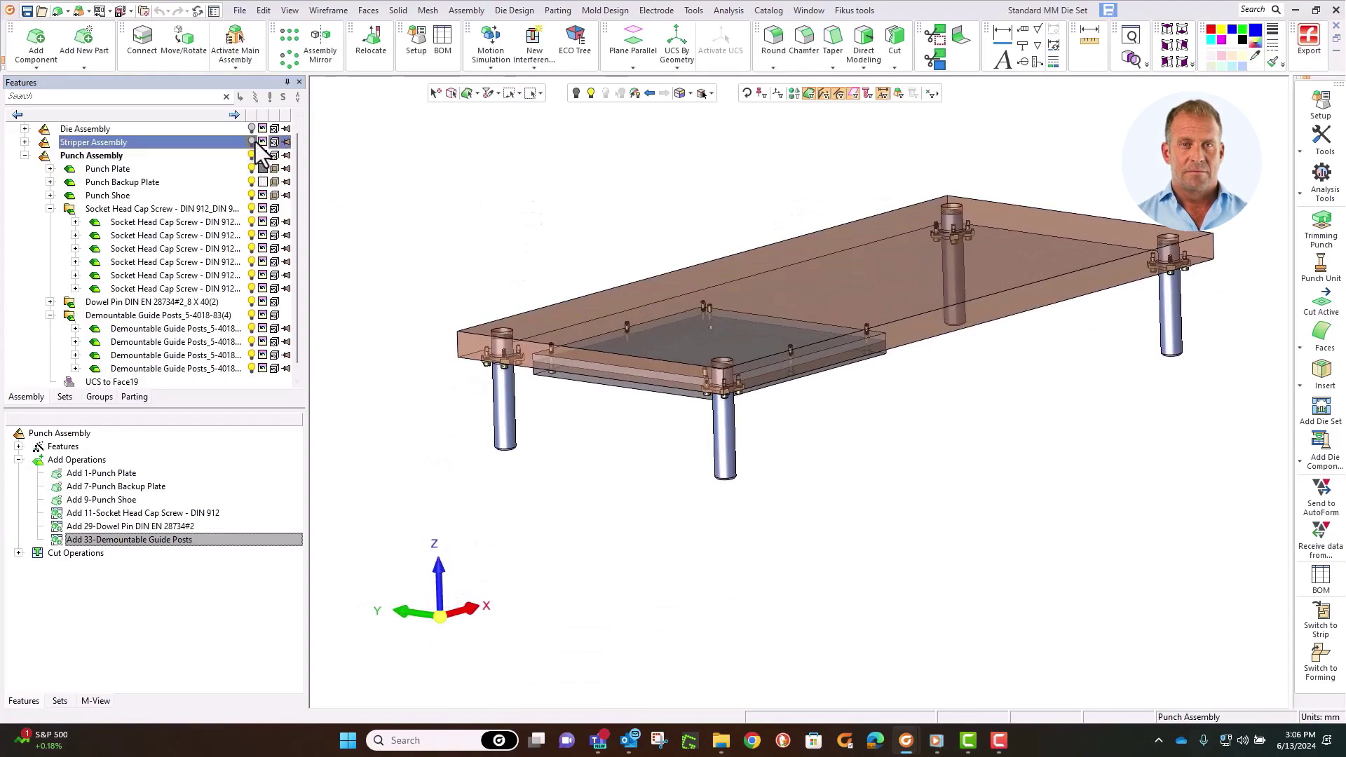
{"action": "left_click", "coordinate": [252, 128]}
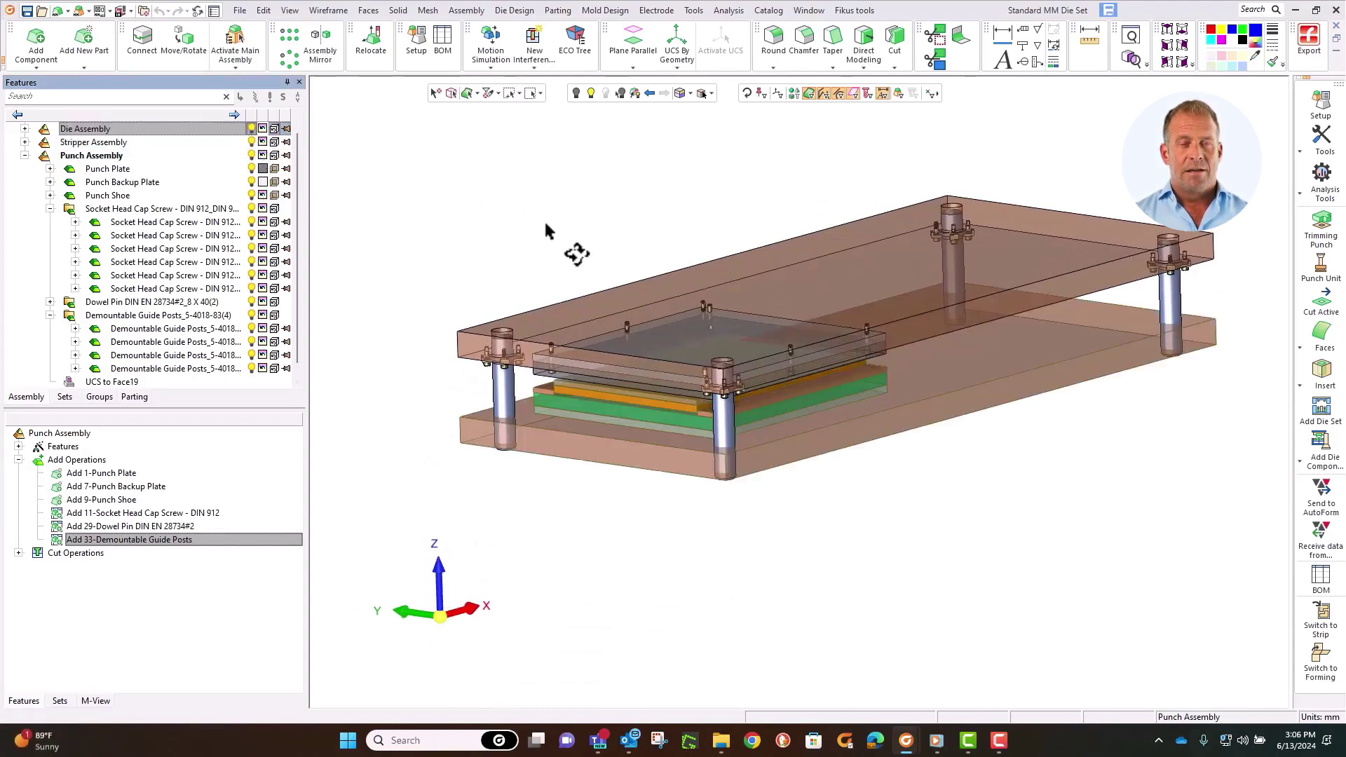
Orbit the die set, Zoom Window onto a corner guide post, and display the Setup parameters.
{"action": "middle_click_drag", "start_coordinate": [544, 219], "coordinate": [454, 218]}
{"action": "middle_click_drag", "start_coordinate": [547, 460], "coordinate": [565, 499]}
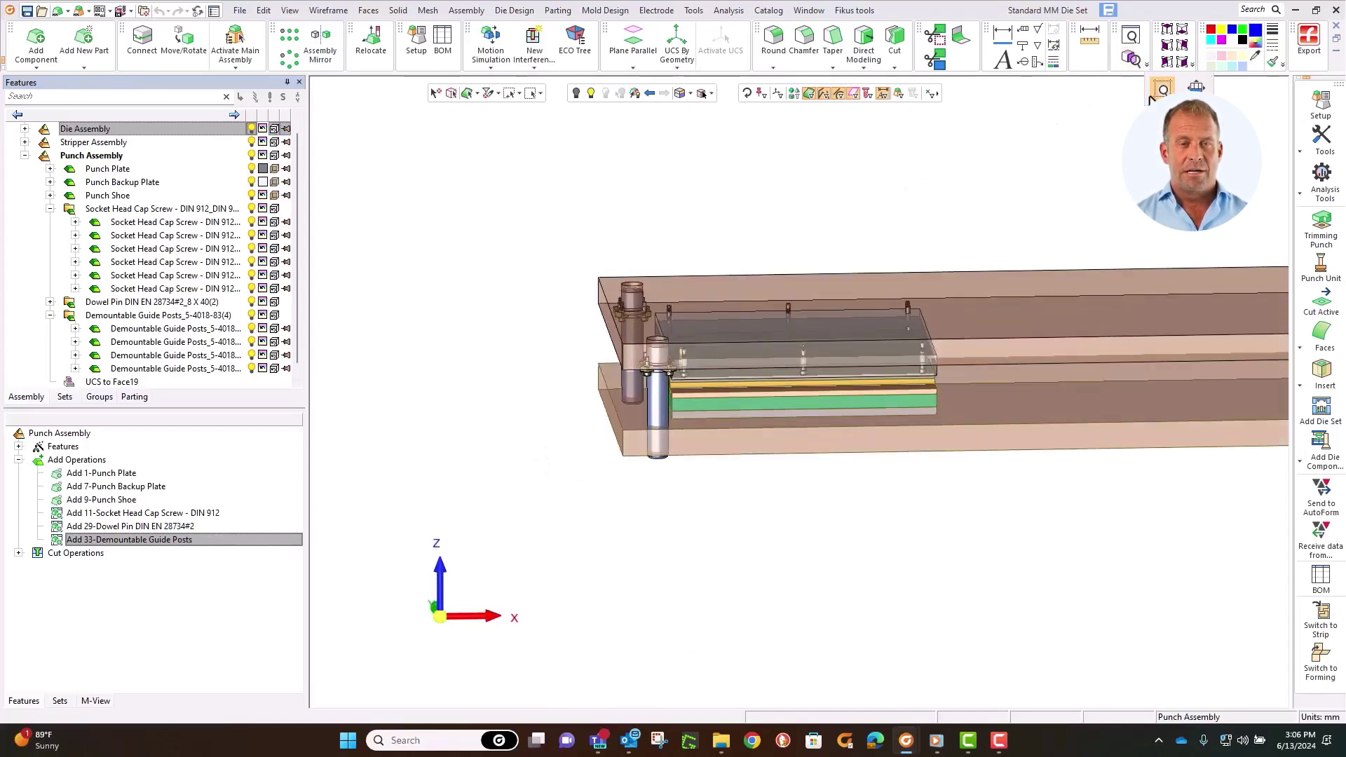
{"action": "left_click", "coordinate": [1142, 64]}
{"action": "left_click_drag", "start_coordinate": [573, 293], "coordinate": [718, 502]}
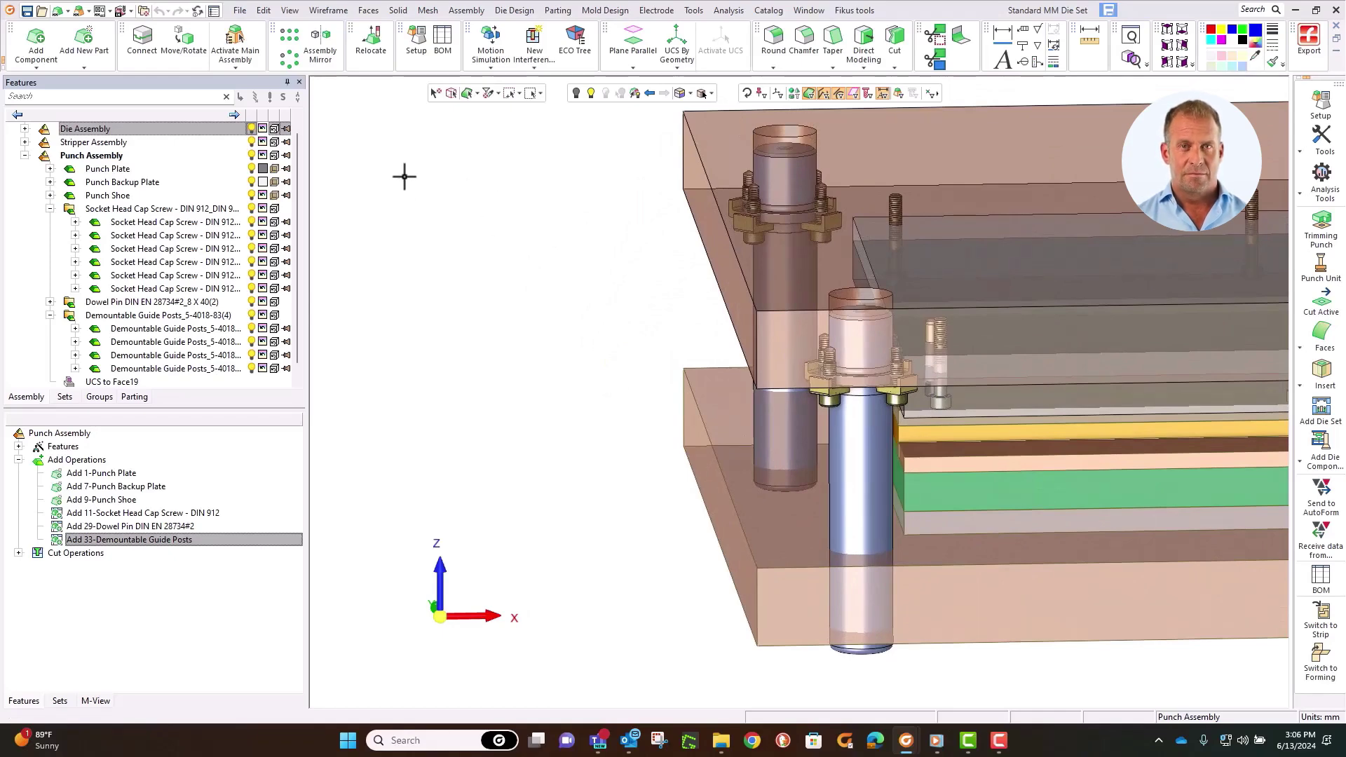
{"action": "left_click", "coordinate": [418, 40]}
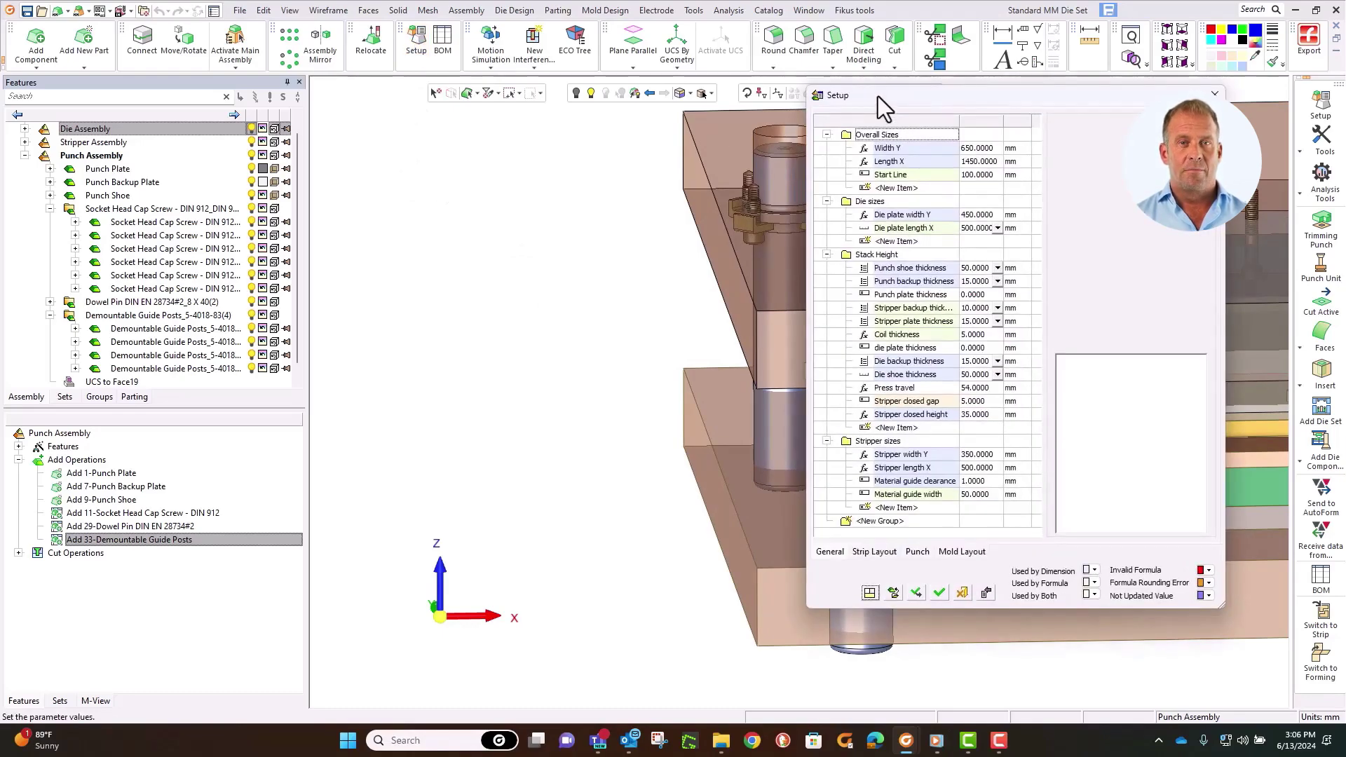
Move the parameters window beside the tree and create a new 'Guide Pins' parameter group.
{"action": "left_click_drag", "start_coordinate": [878, 96], "coordinate": [361, 46]}
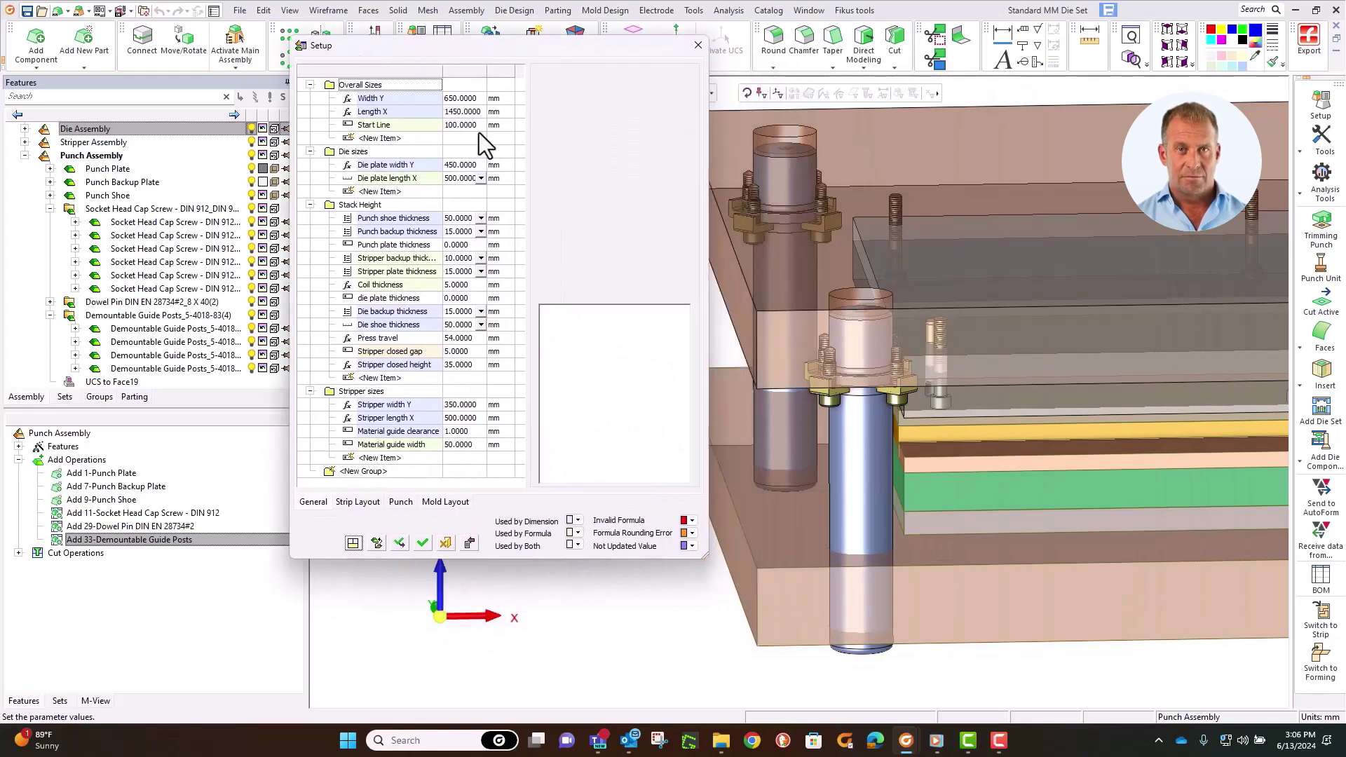
{"action": "left_click", "coordinate": [390, 473]}
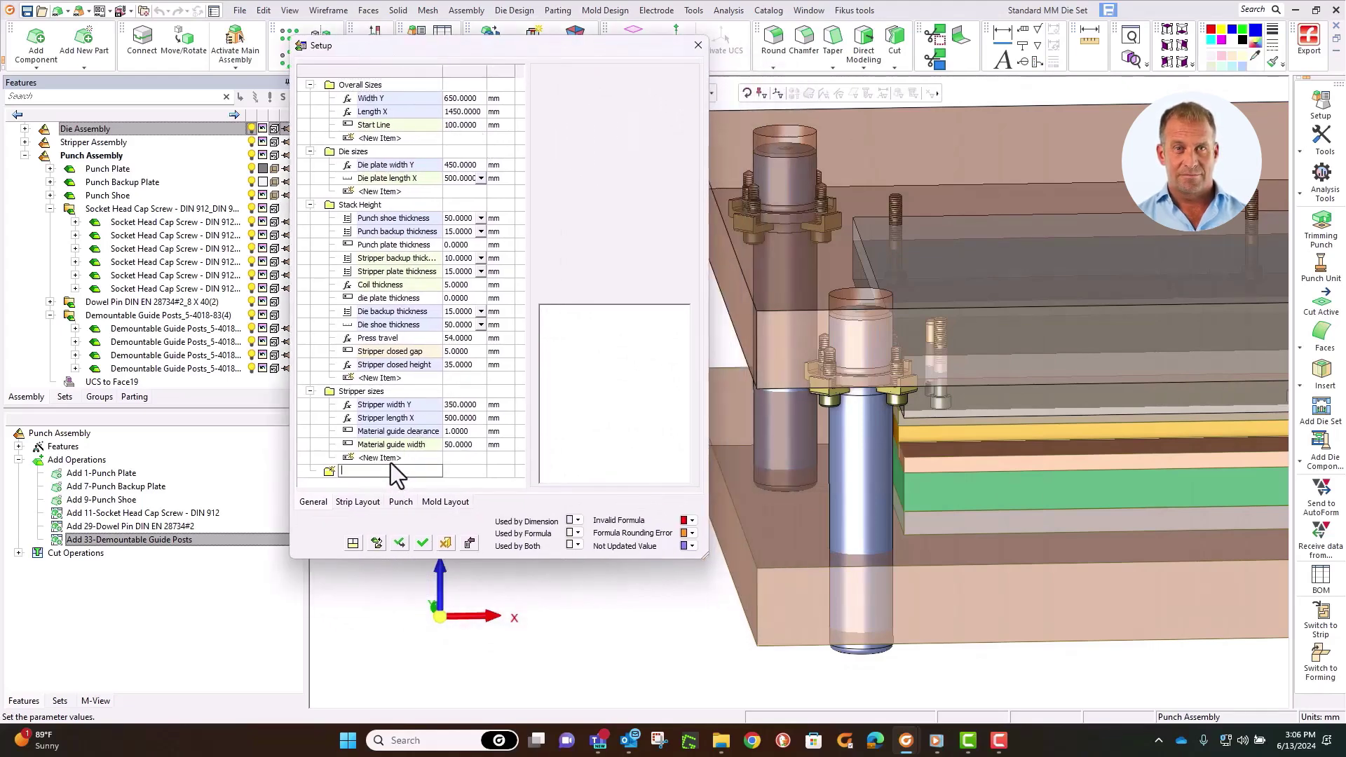
{"action": "type", "text": "Gui"}
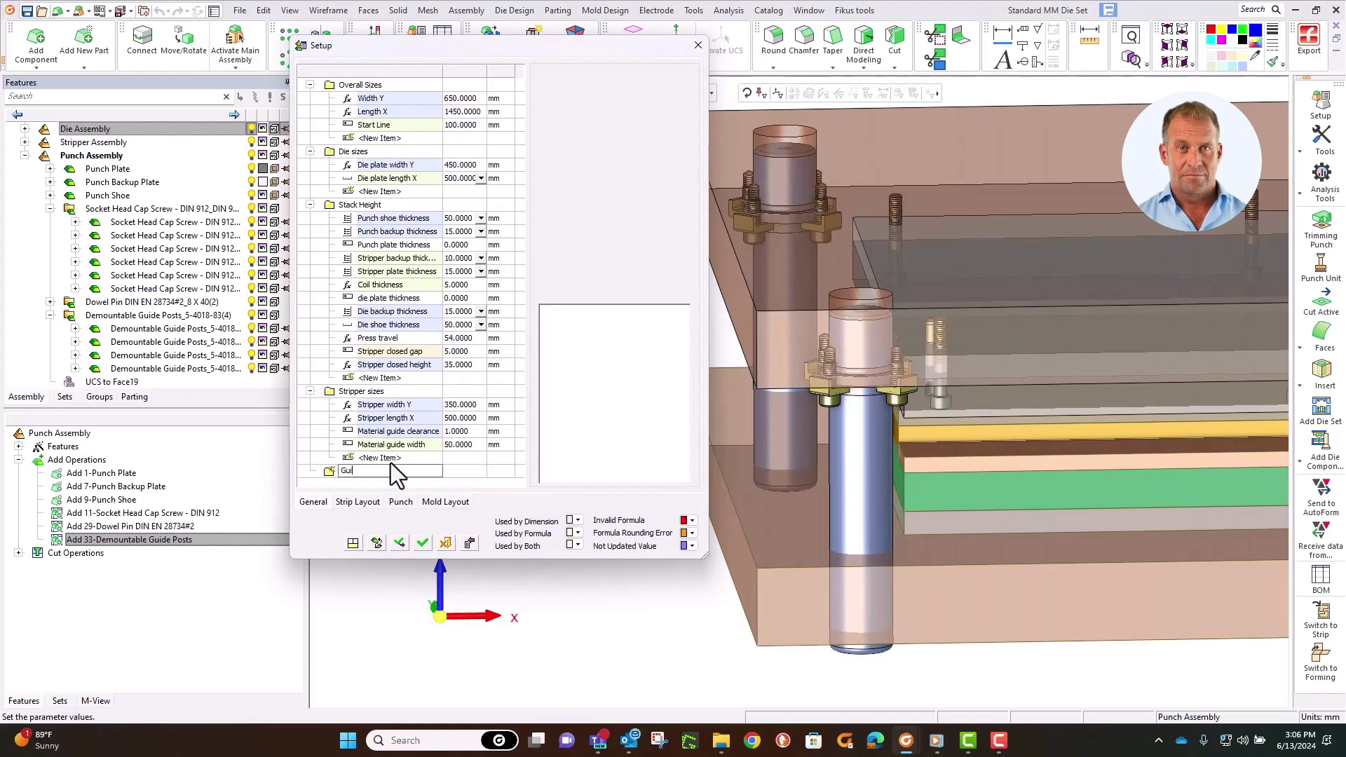
{"action": "type", "text": "de Pi"}
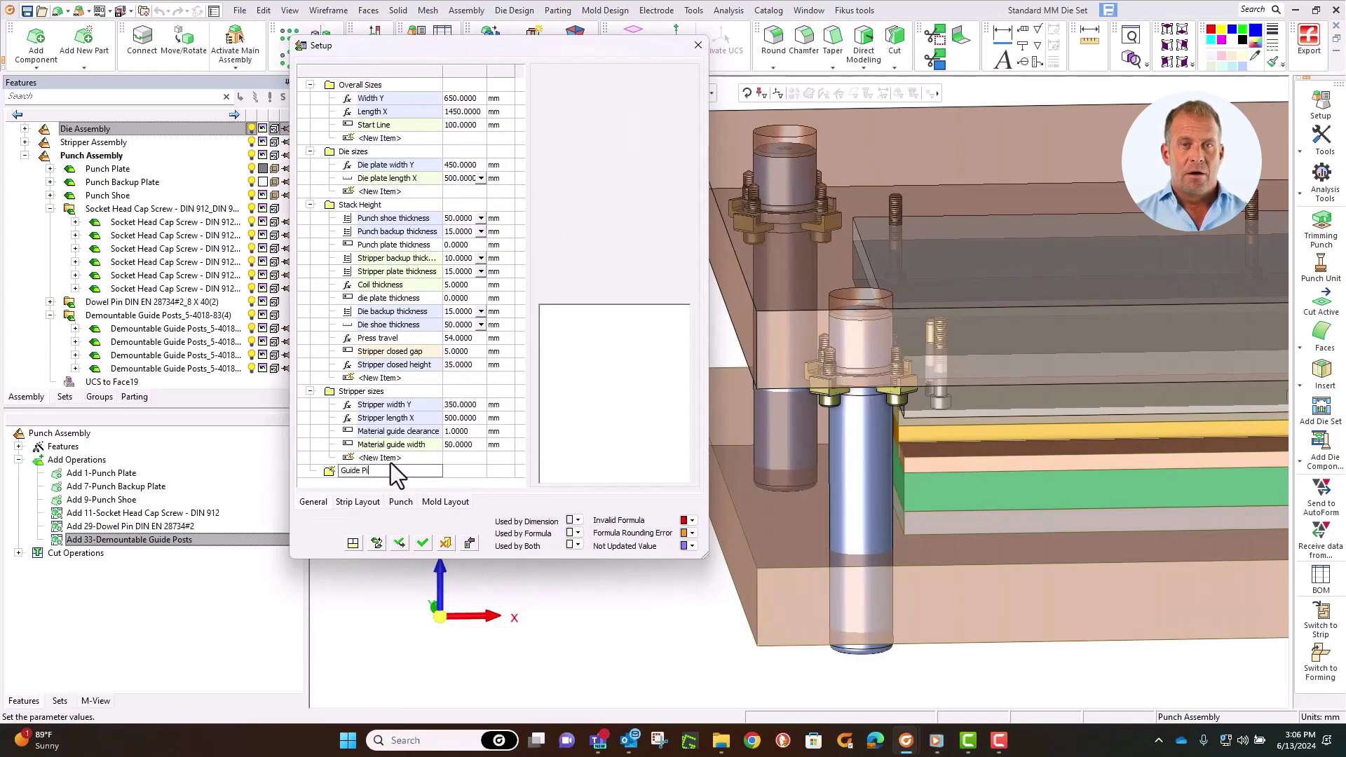
{"action": "type", "text": "ns"}
{"action": "key", "text": "Return"}
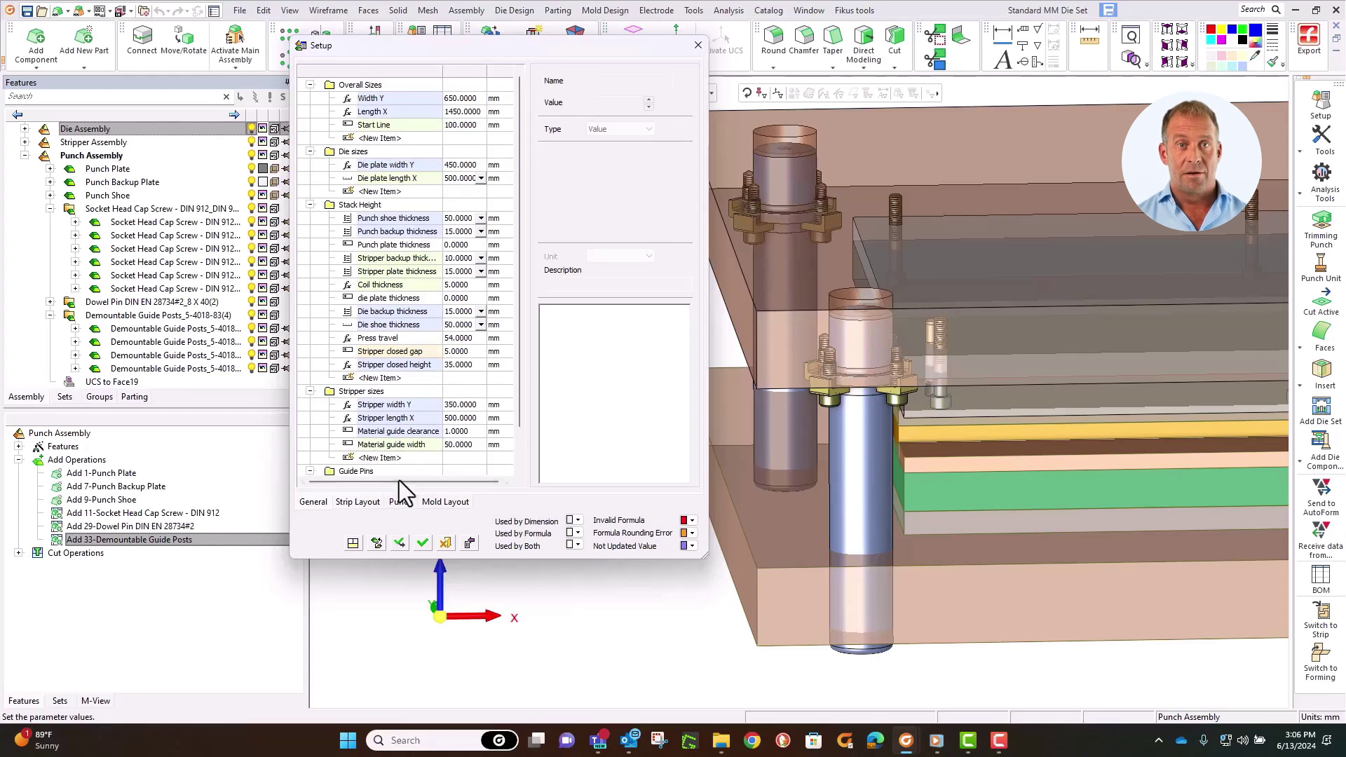
Add Dia and length items (0 mm) to Guide Pins, then open Dia's value-type choices.
{"action": "scroll", "coordinate": [397, 477], "scroll_direction": "down", "scroll_amount": 1}
{"action": "scroll", "coordinate": [516, 392], "scroll_direction": "down", "scroll_amount": 1}
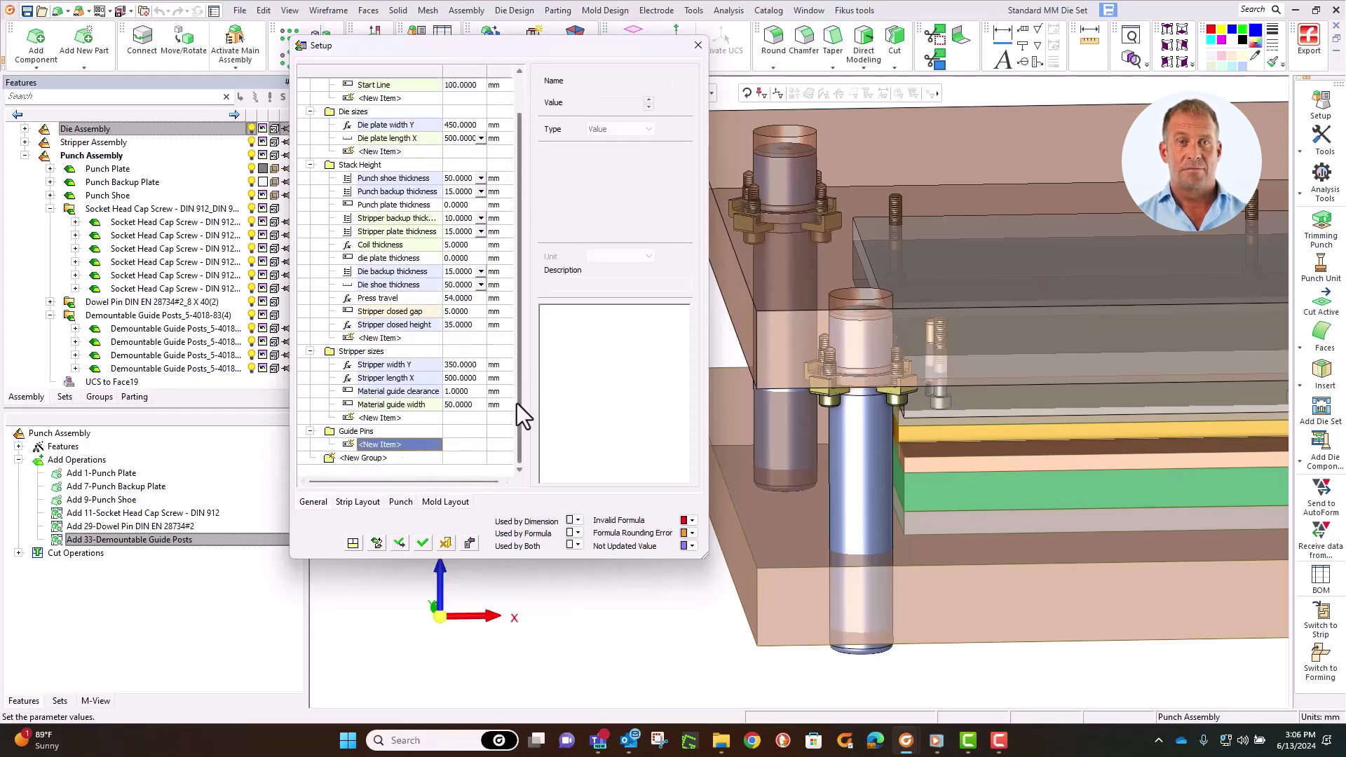
{"action": "left_click", "coordinate": [399, 449]}
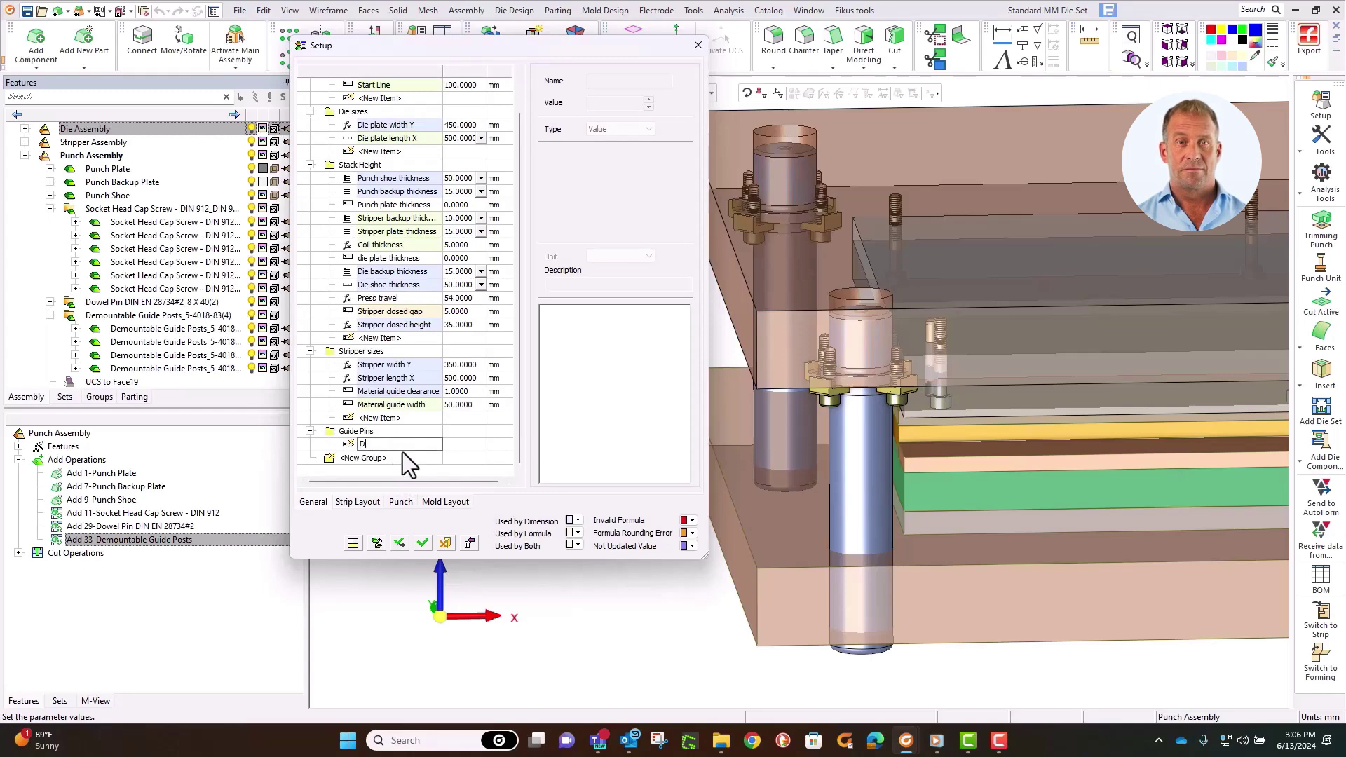
{"action": "type", "text": "Dia"}
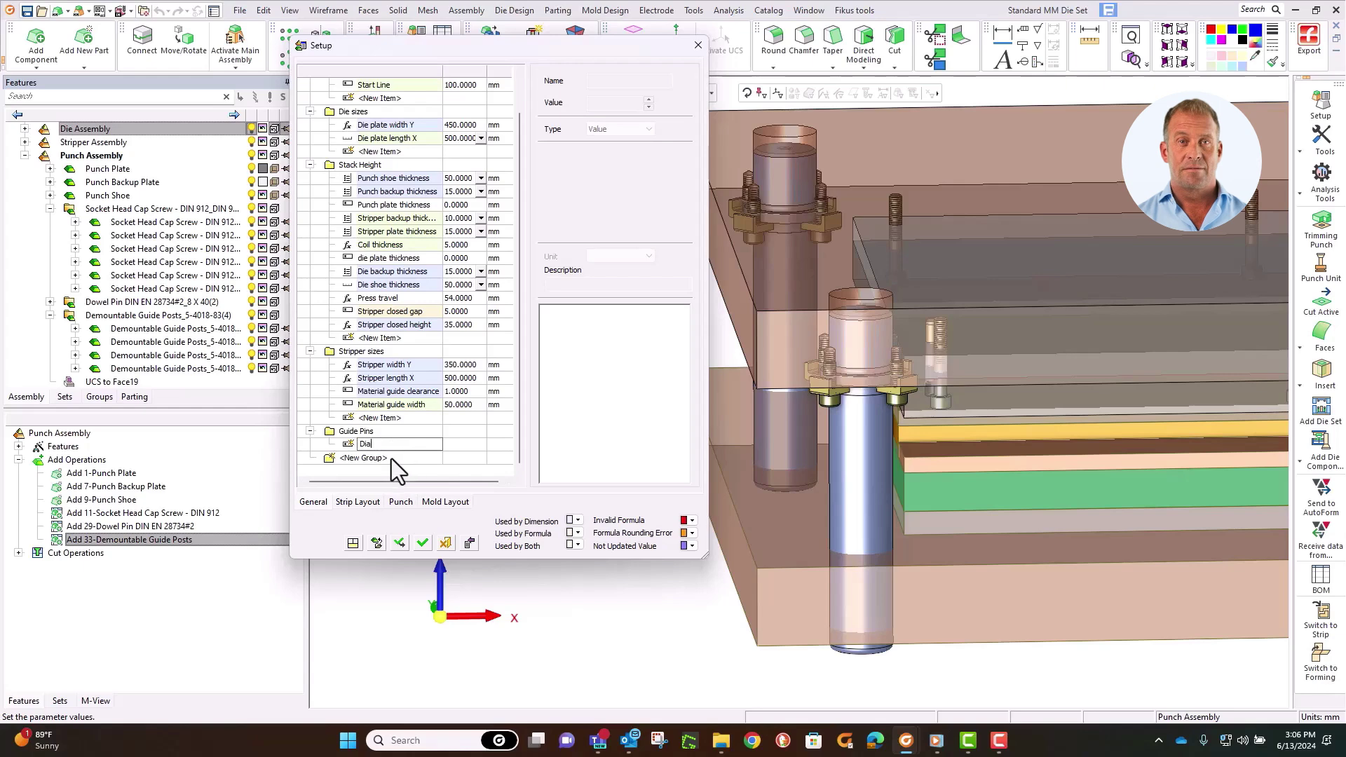
{"action": "key", "text": "Return"}
{"action": "left_click", "coordinate": [401, 448]}
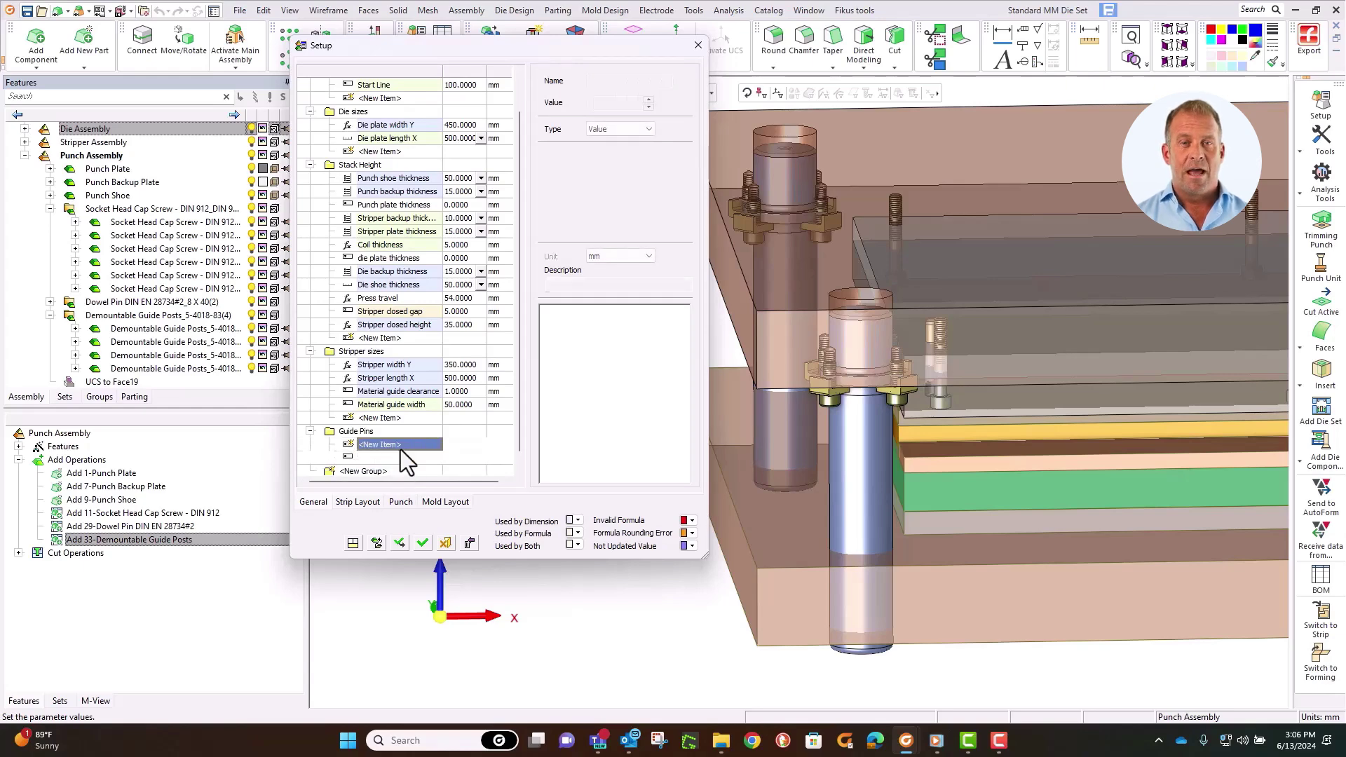
{"action": "type", "text": "length"}
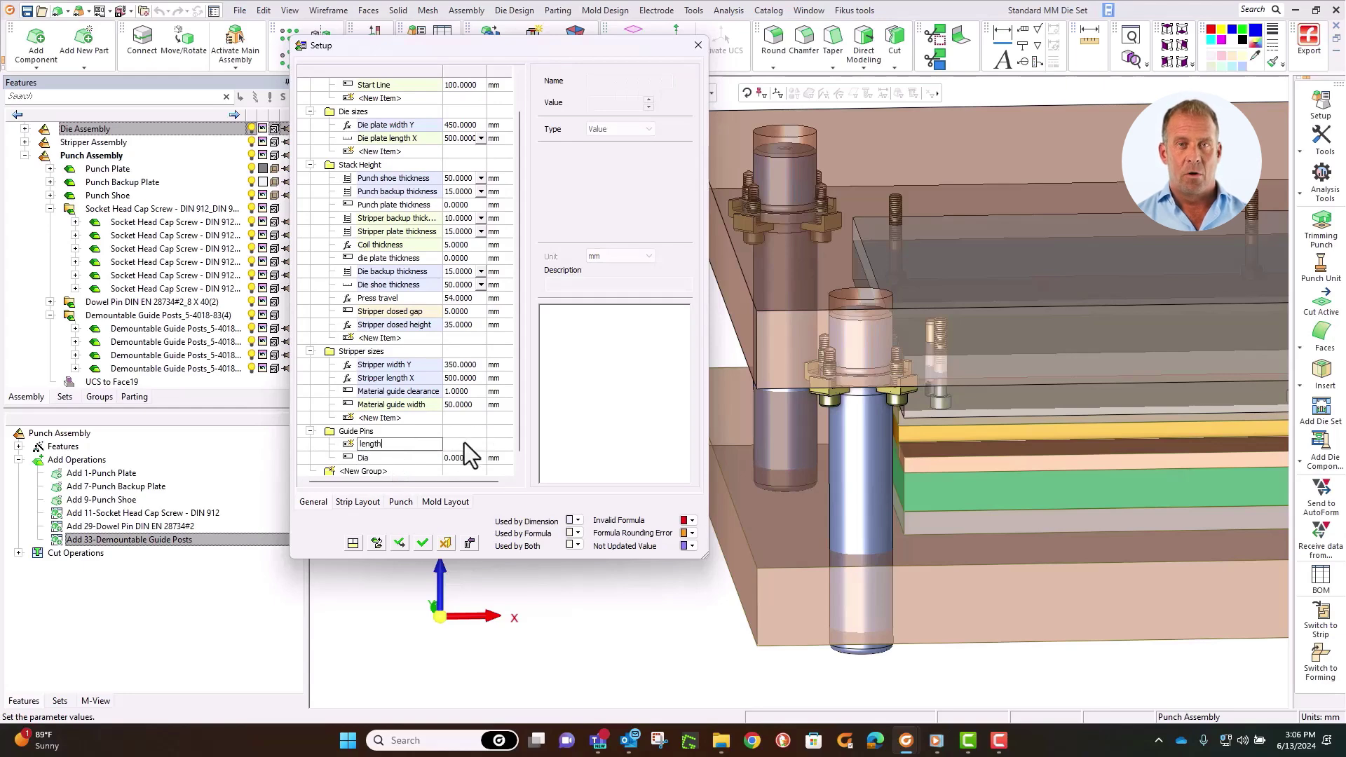
{"action": "left_click", "coordinate": [418, 457]}
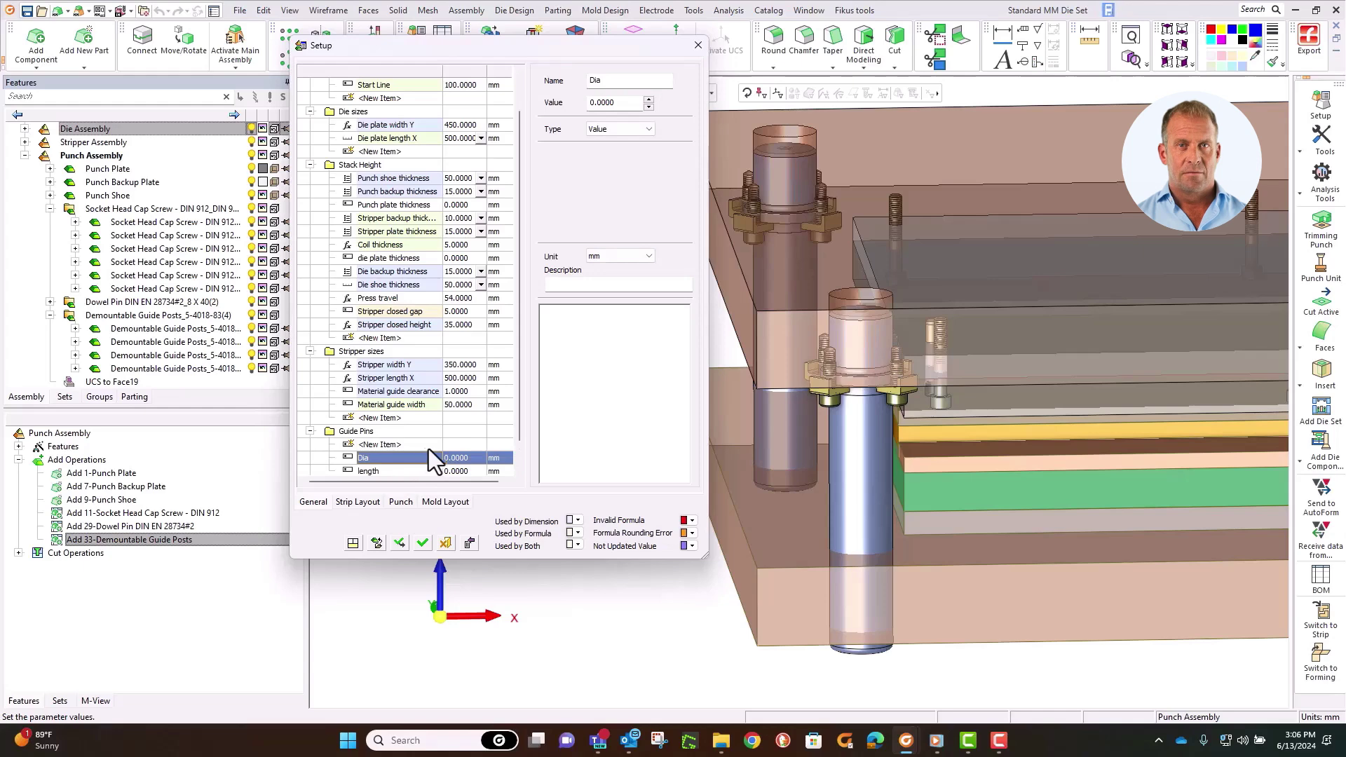
{"action": "left_click", "coordinate": [452, 458]}
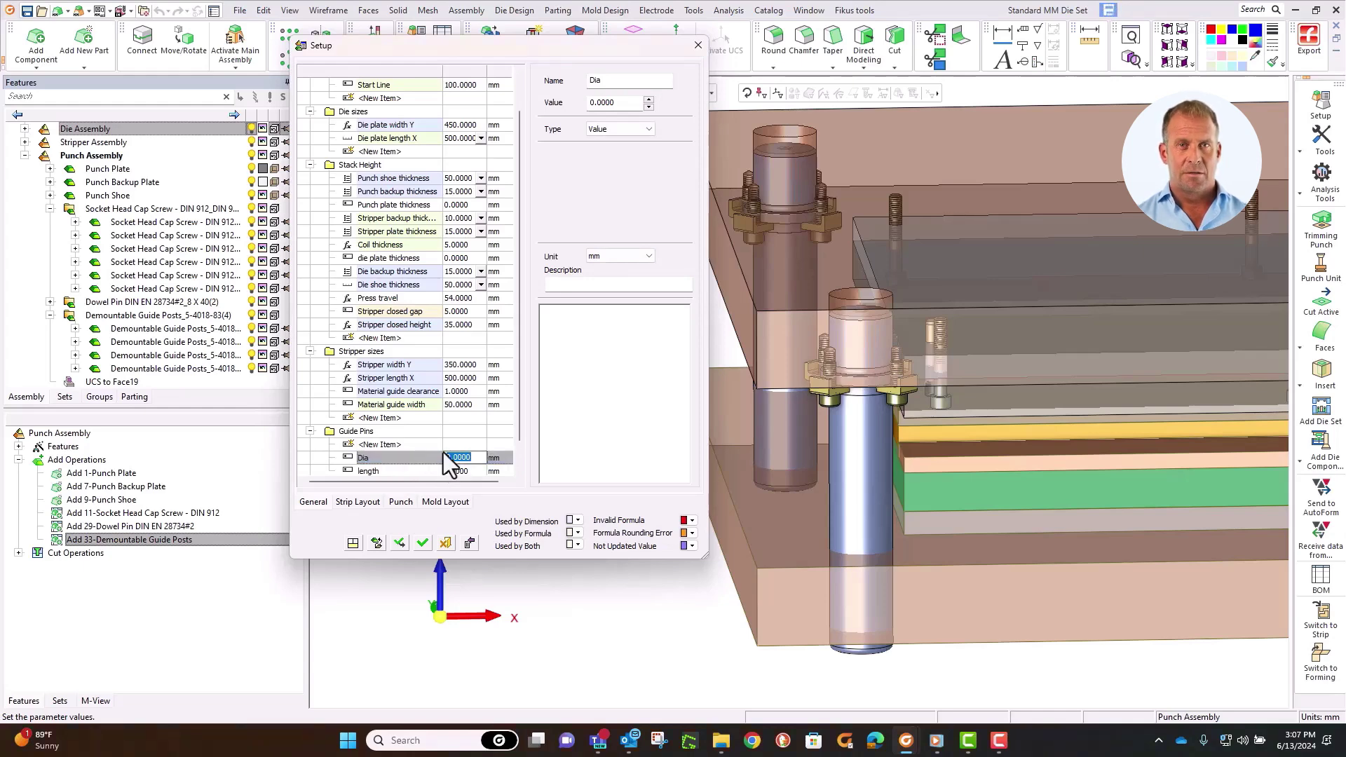
{"action": "left_click", "coordinate": [628, 131]}
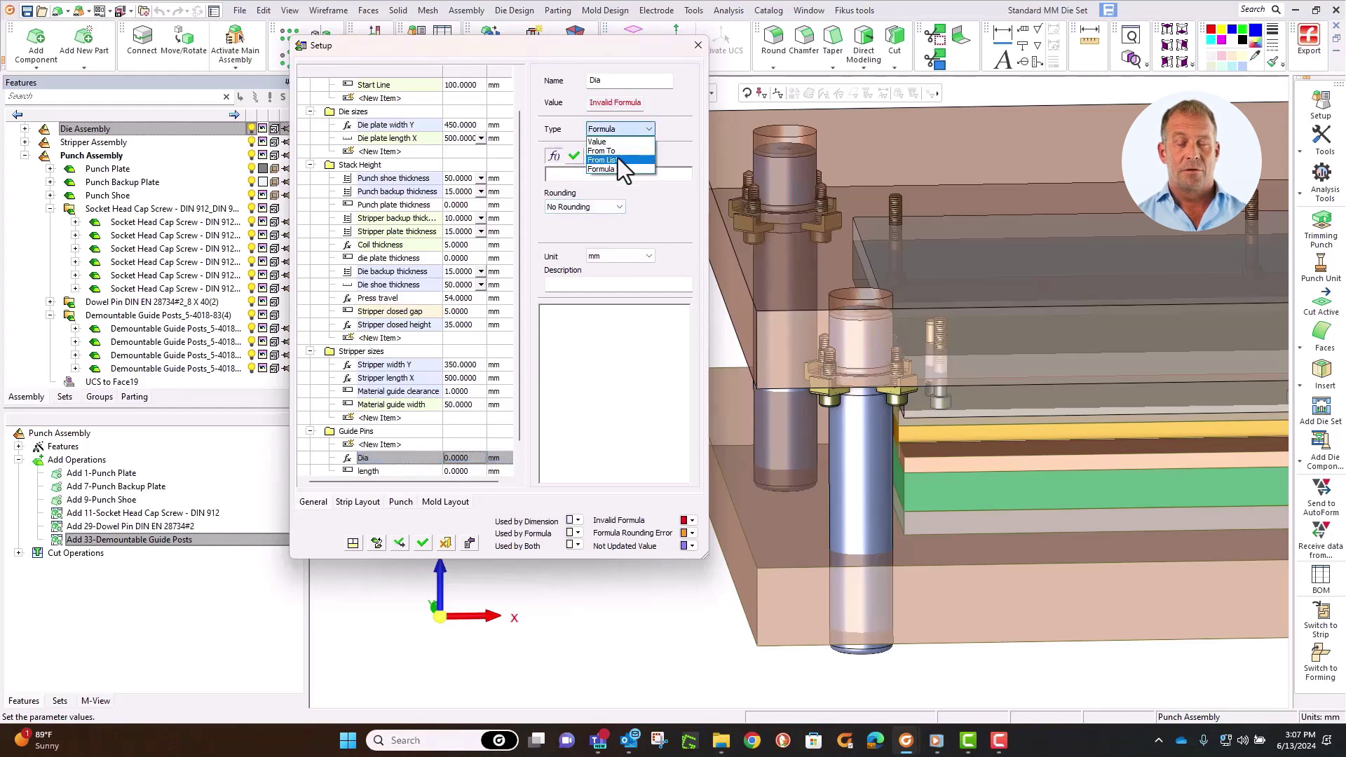
Make Dia a From List type fed by Danly IEM mm Demountable Guide Posts.elt dimension D (18–80).
{"action": "left_click", "coordinate": [617, 158]}
{"action": "left_click", "coordinate": [579, 157]}
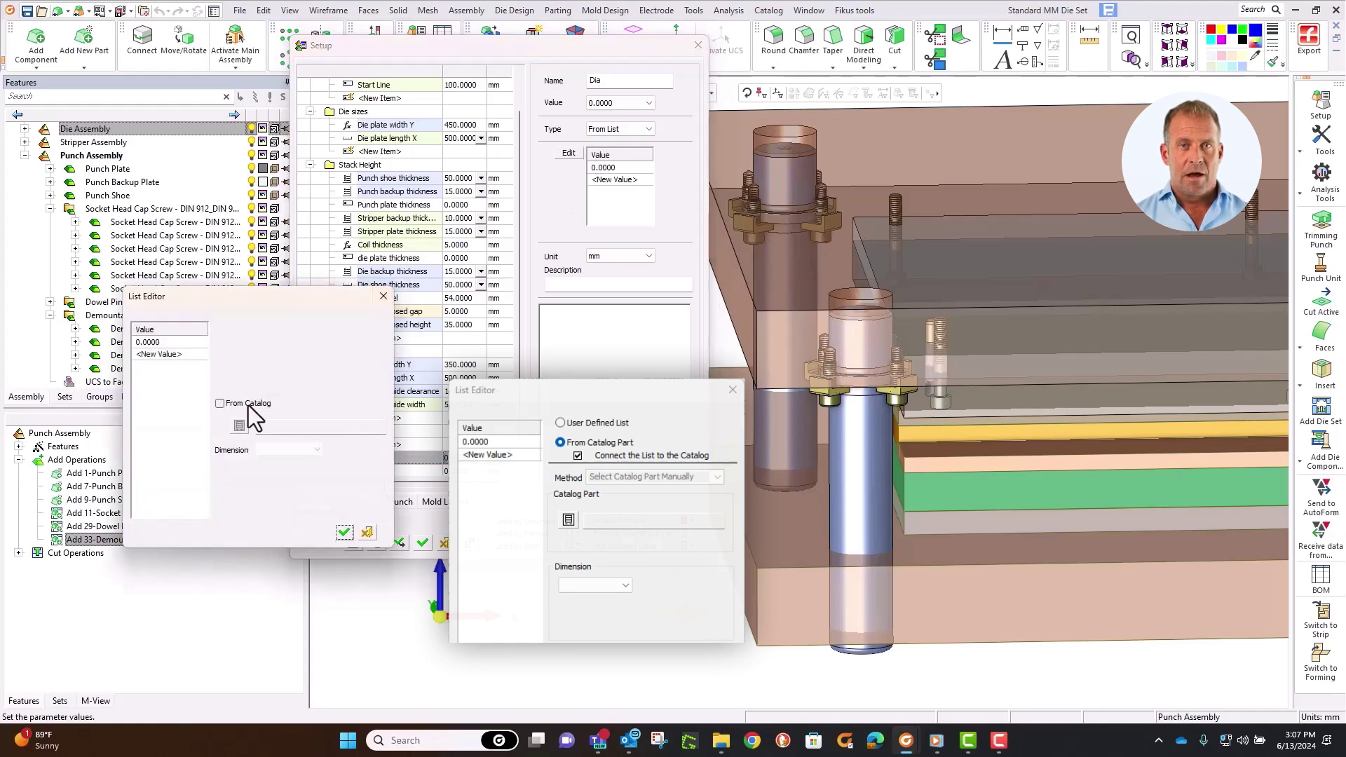
{"action": "left_click", "coordinate": [220, 403]}
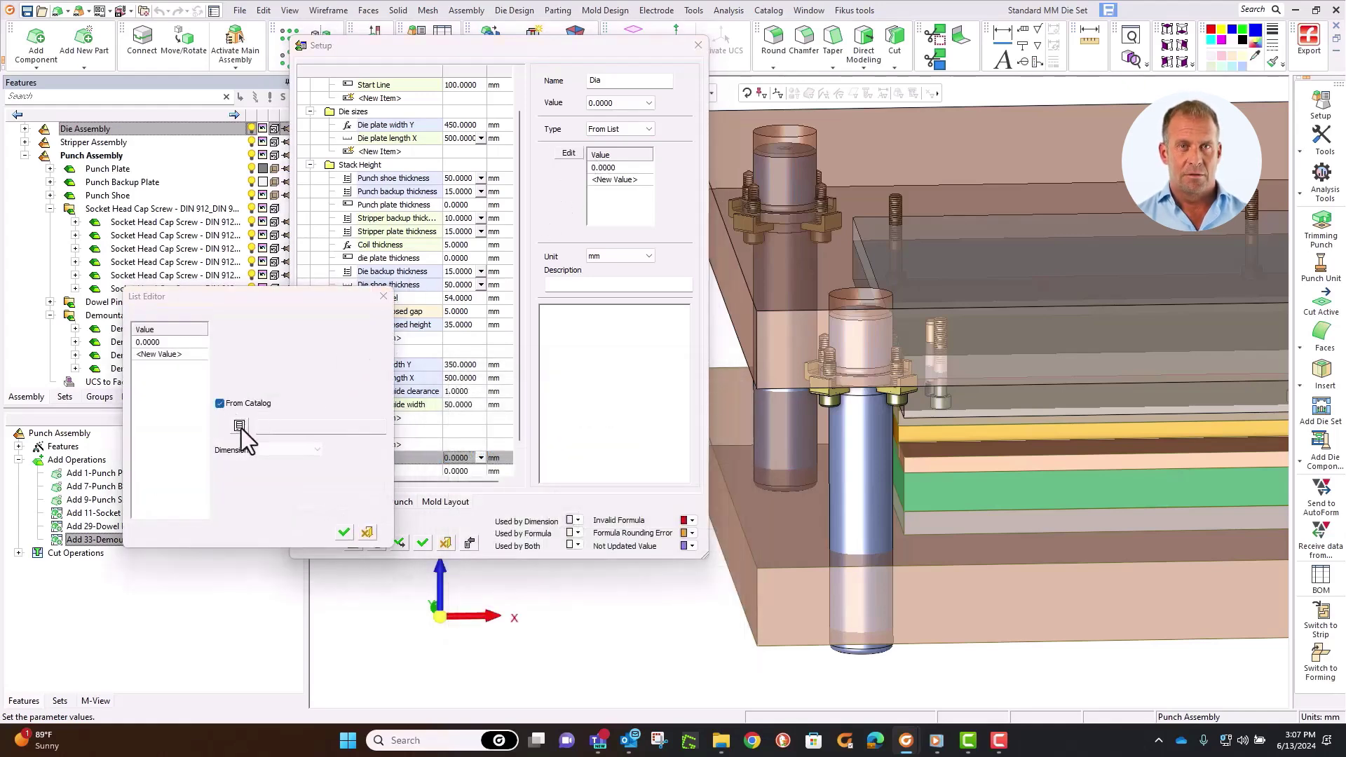
{"action": "left_click", "coordinate": [239, 426]}
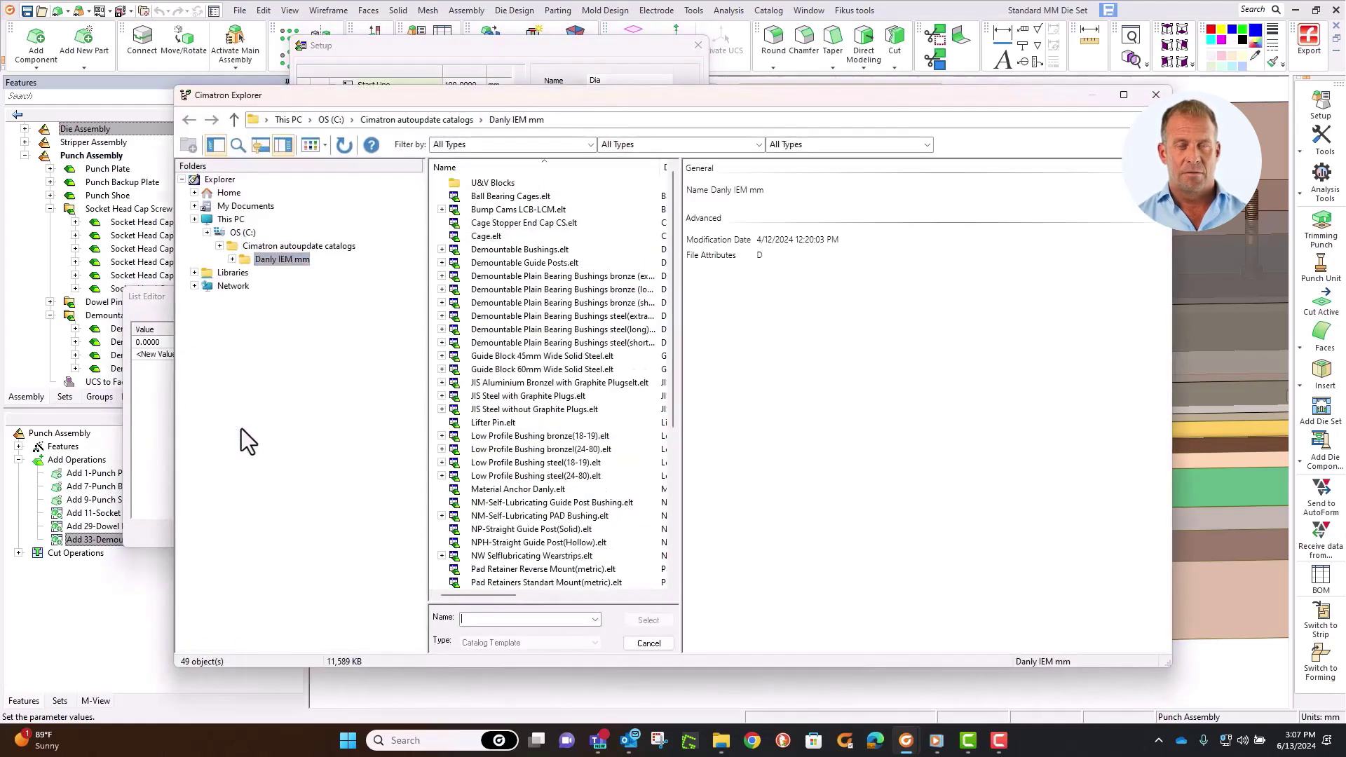
{"action": "left_click", "coordinate": [488, 265]}
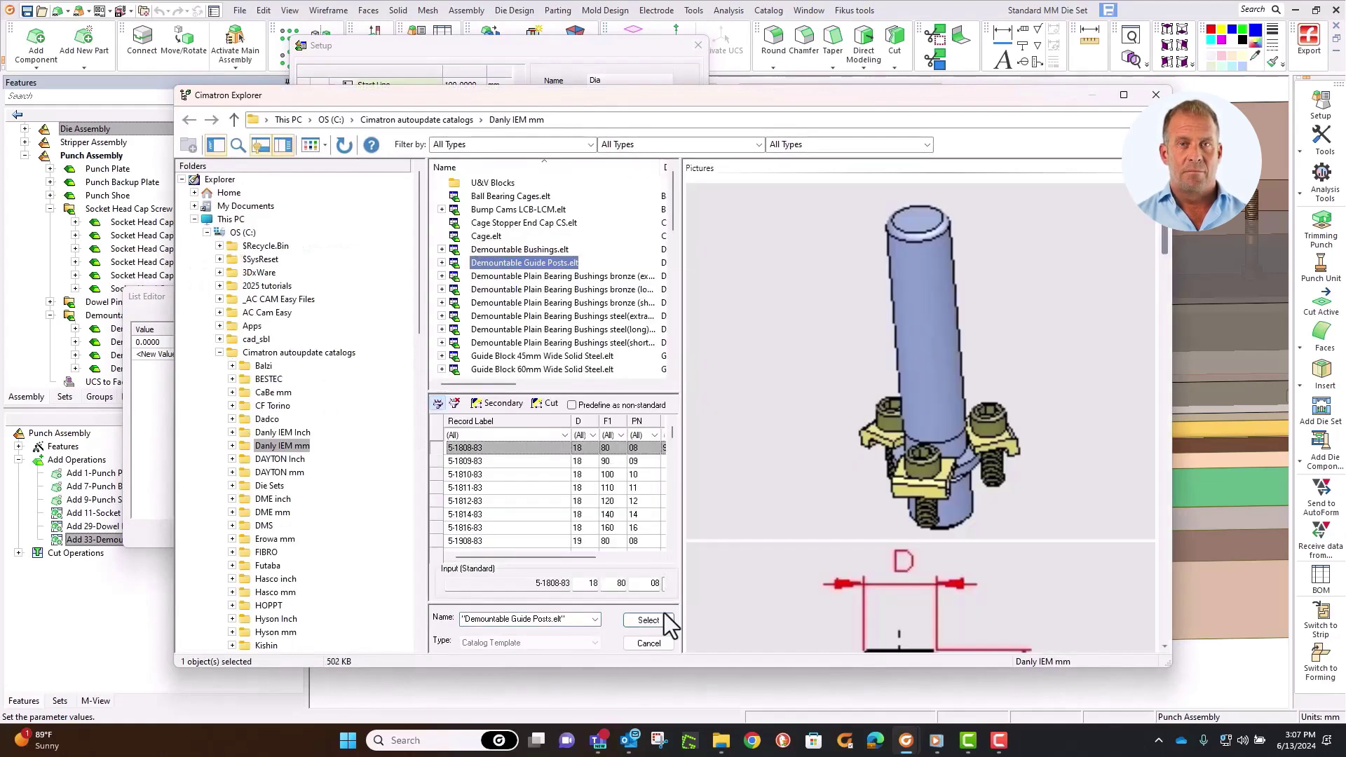
{"action": "left_click", "coordinate": [663, 620]}
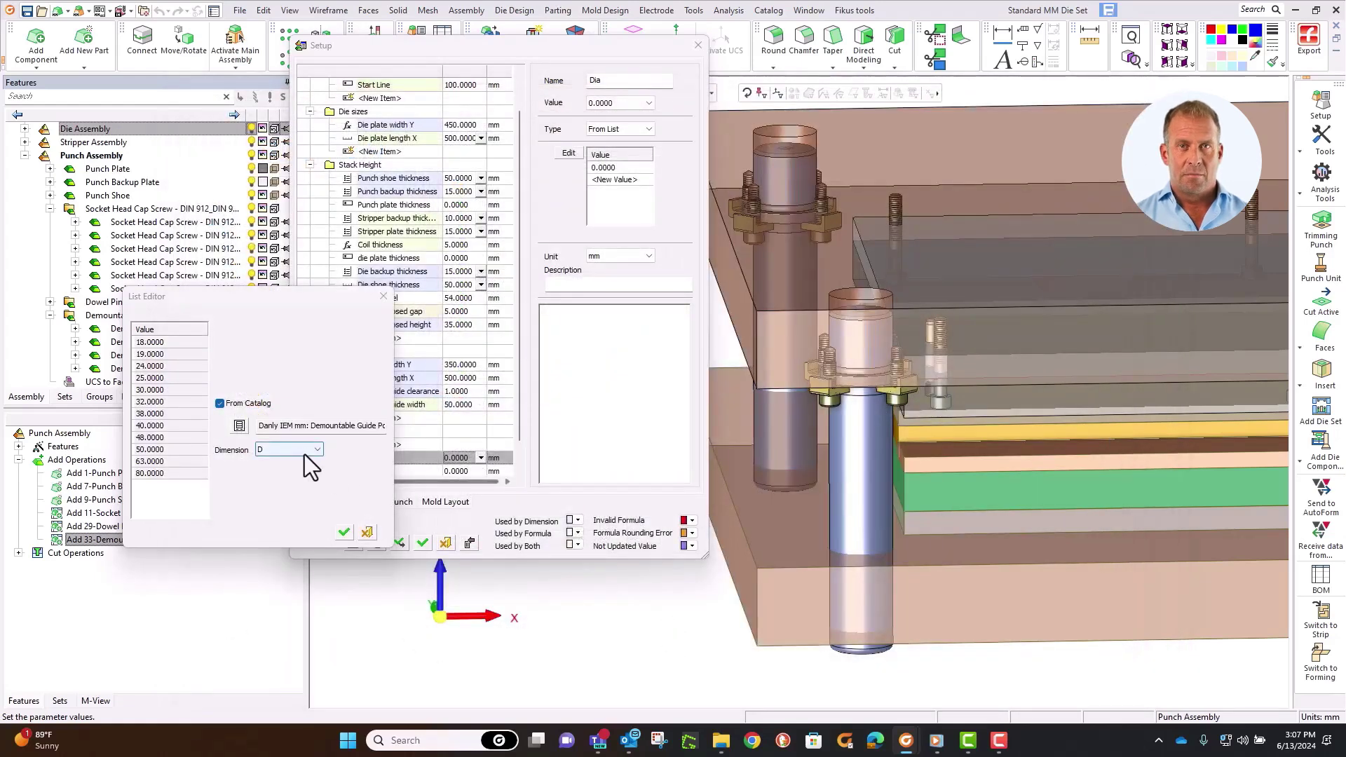
{"action": "left_click", "coordinate": [320, 451]}
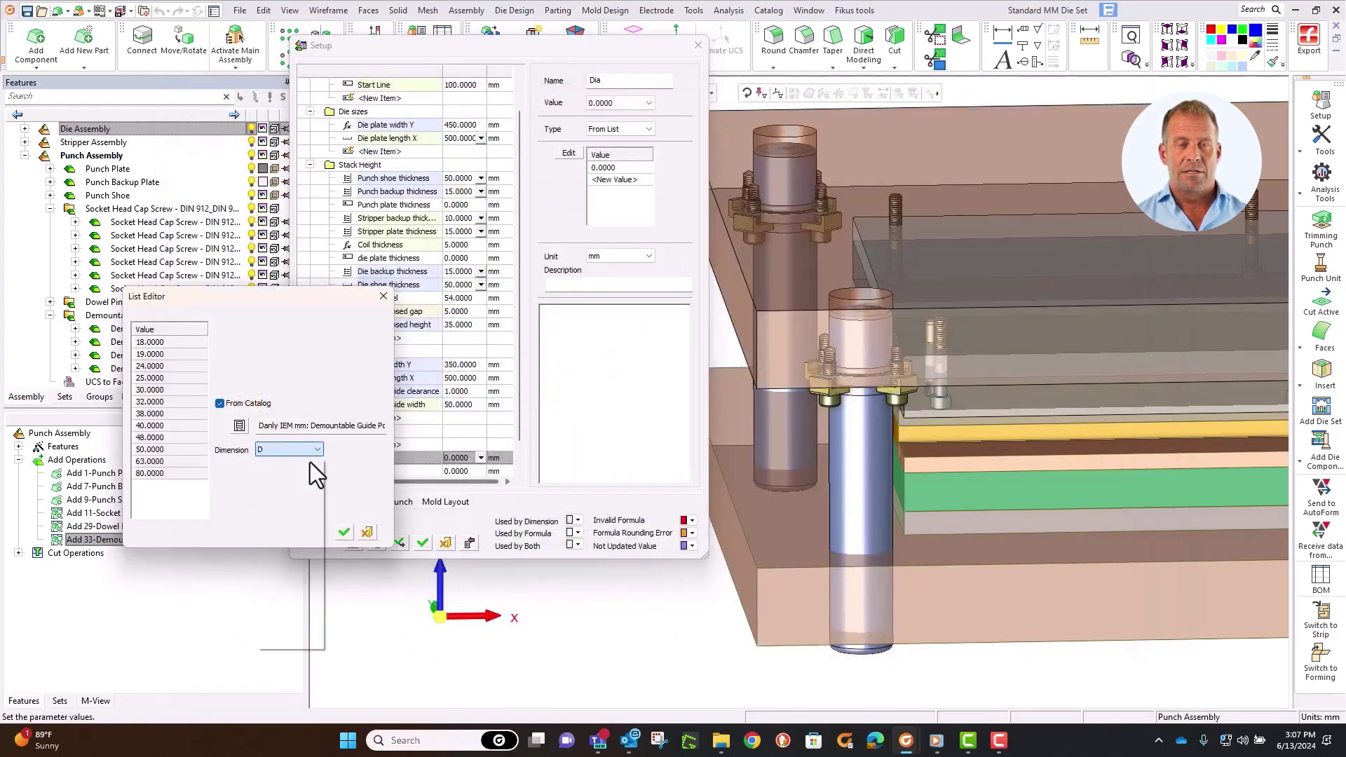